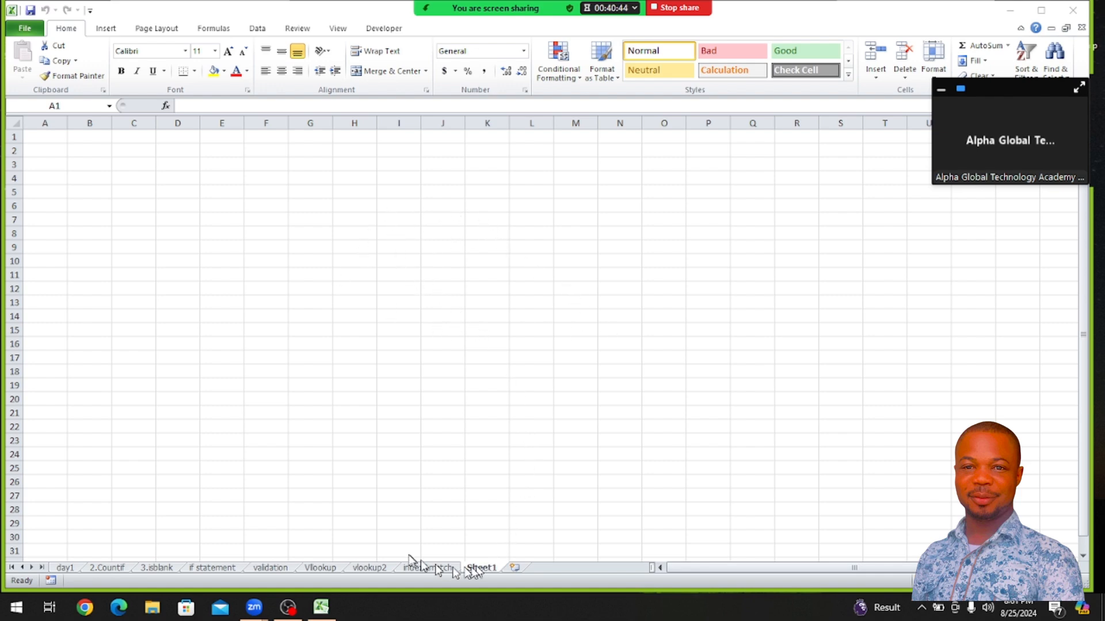
Review the layout of the vlookup2 sheet, and return to the blank Sheet1
left_click(368, 566)
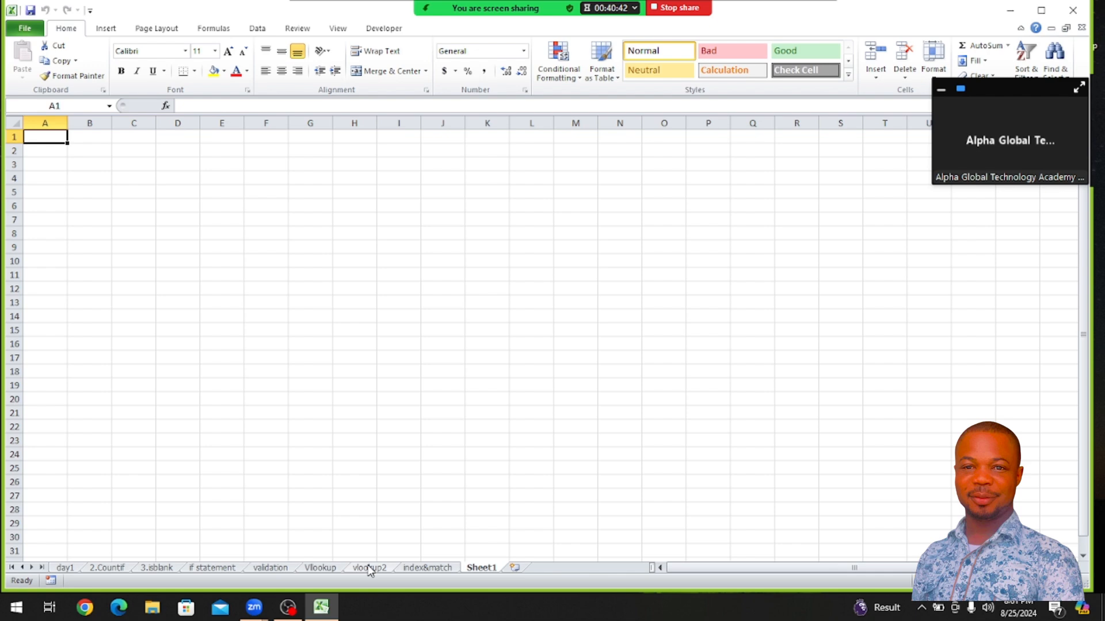
left_click(368, 567)
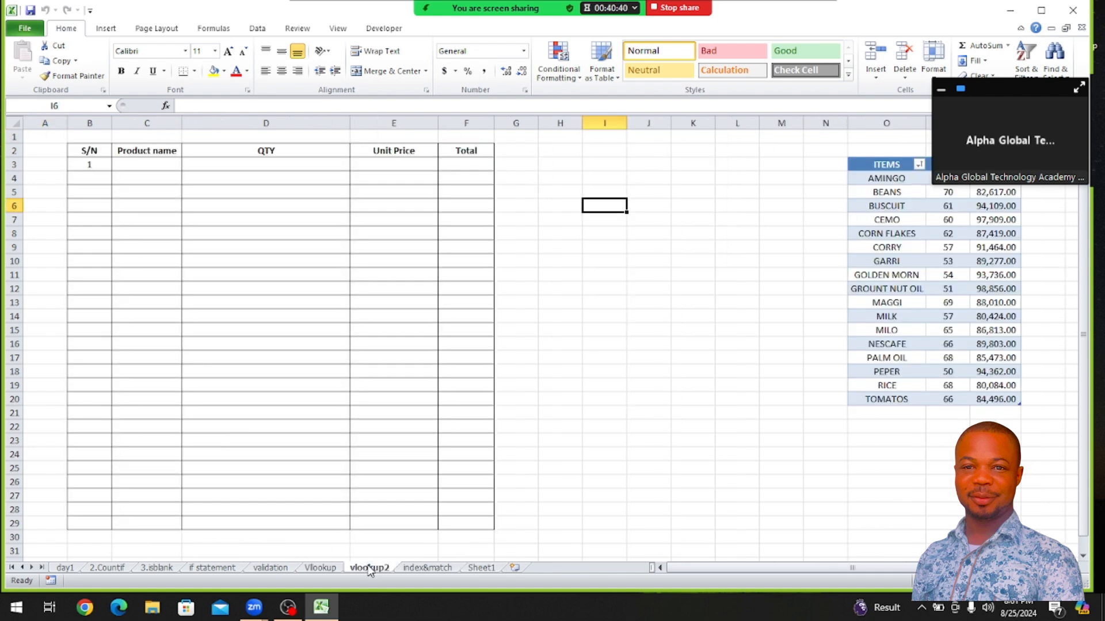
left_click(481, 568)
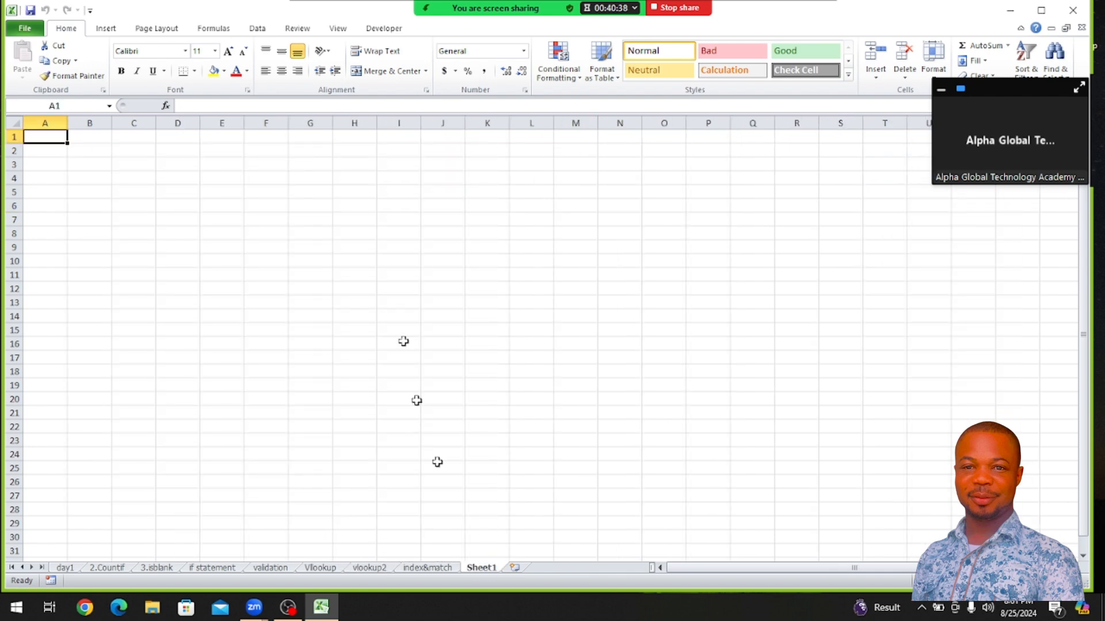
Enter the headers S/N in B2 and PRODUCT NAME in C2, and widen column C to fit its header
left_click(90, 152)
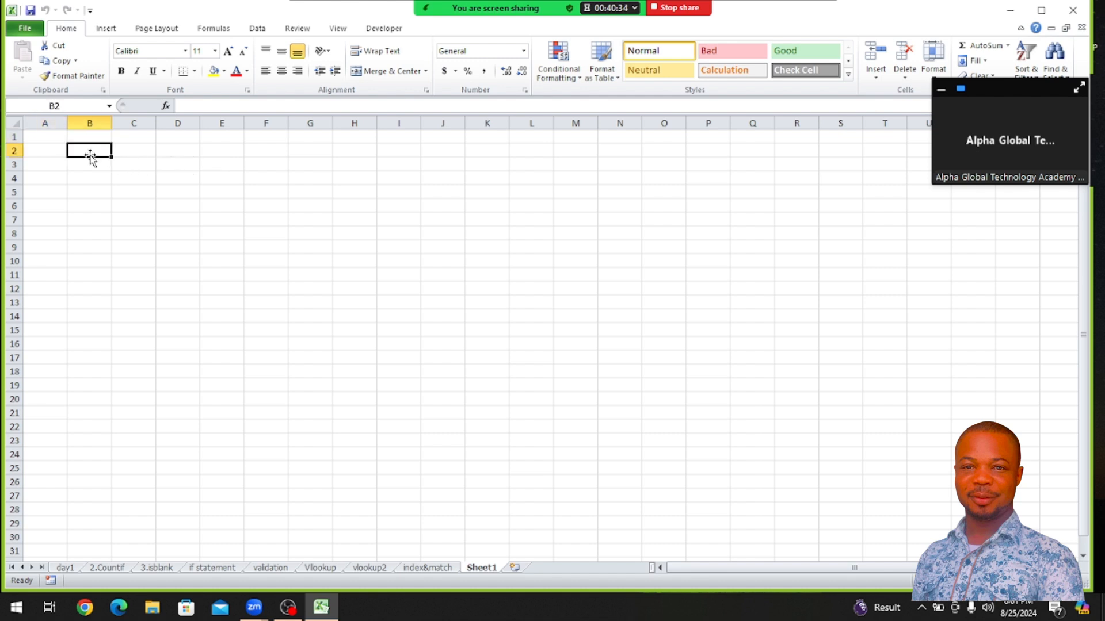
type("S/")
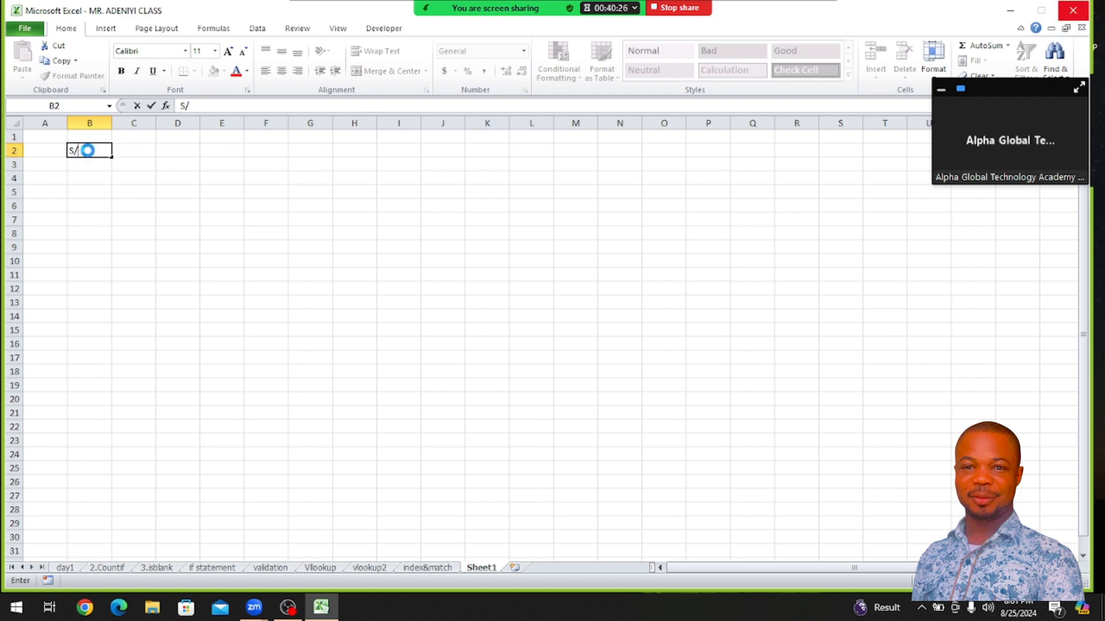
type("N")
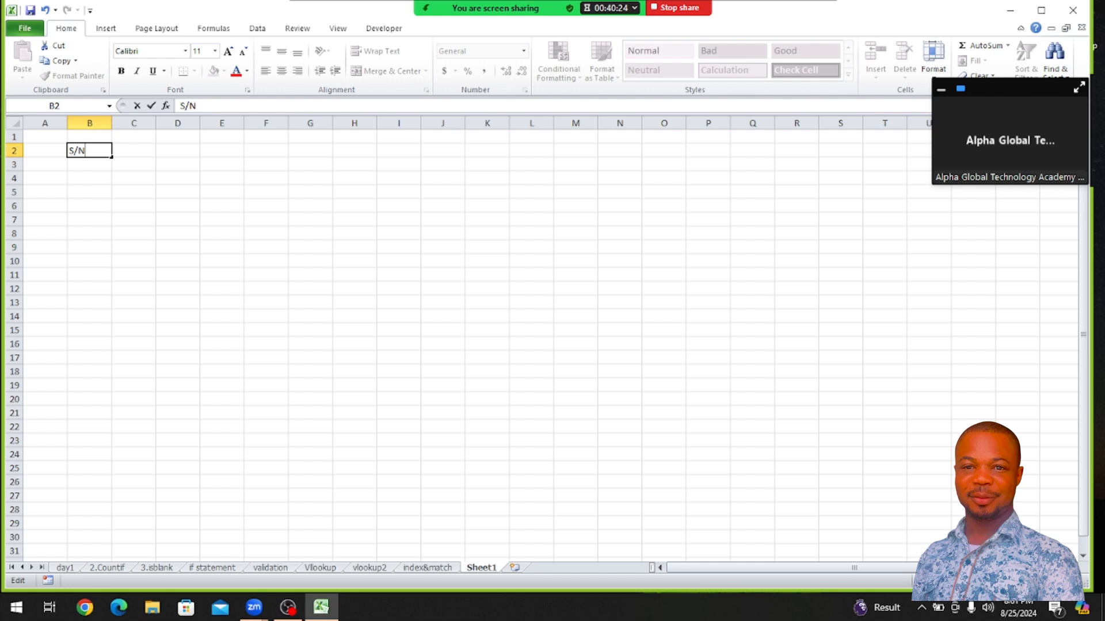
key("Tab")
type("P")
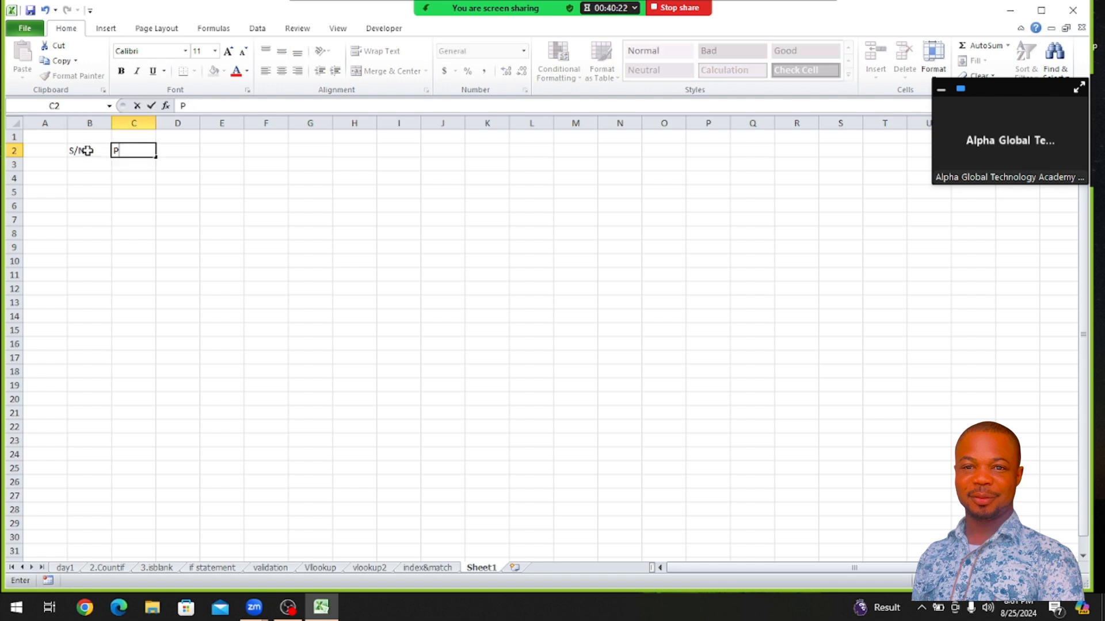
type("RODUCT N")
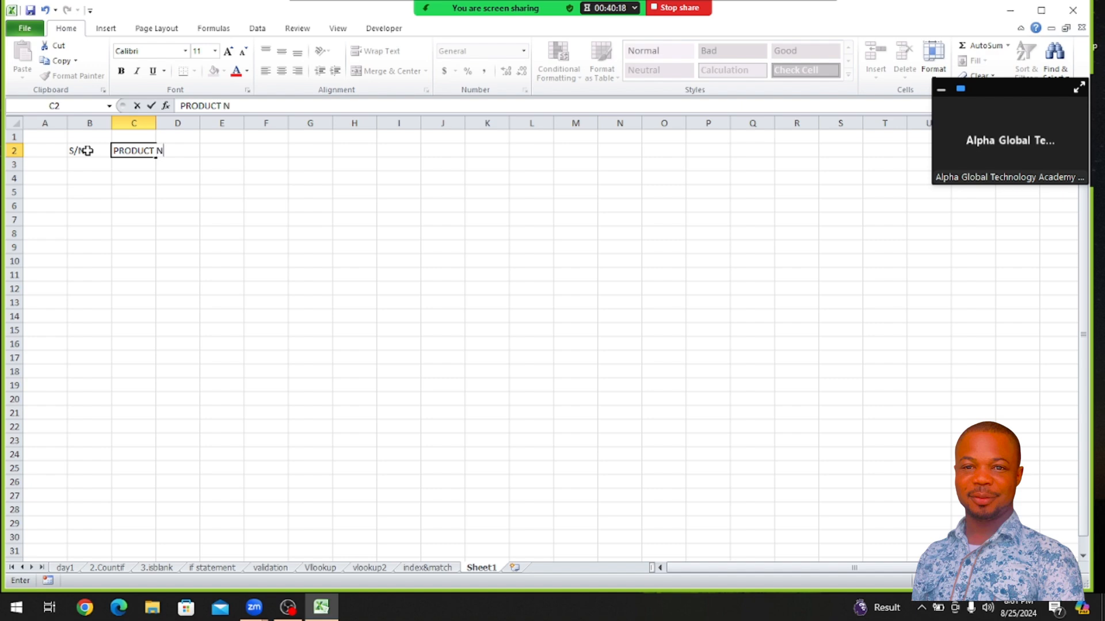
type("AME")
left_click(175, 178)
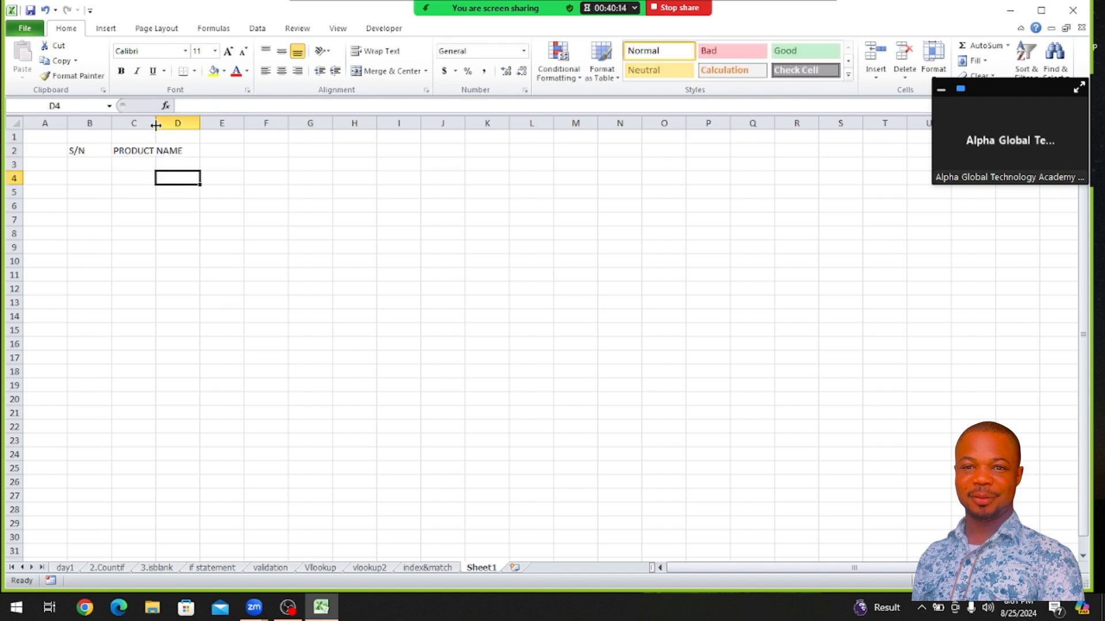
left_click_drag(151, 124, 186, 124)
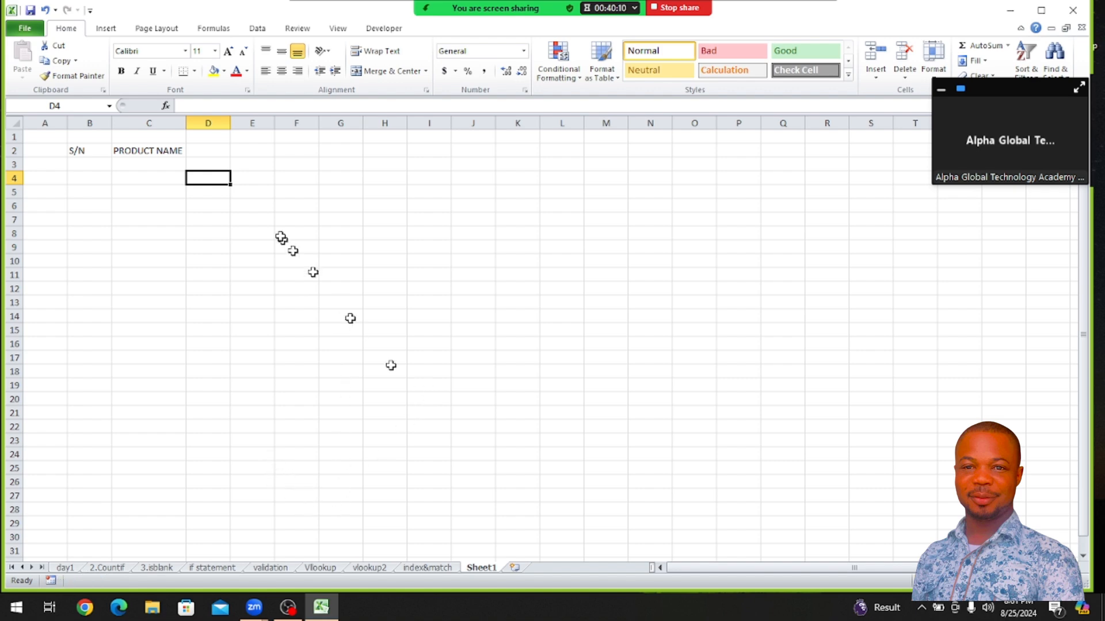
Add the headers QTY, UNIT PRICE and TOTAL in D2:F2, and fit column E to its header
left_click(217, 150)
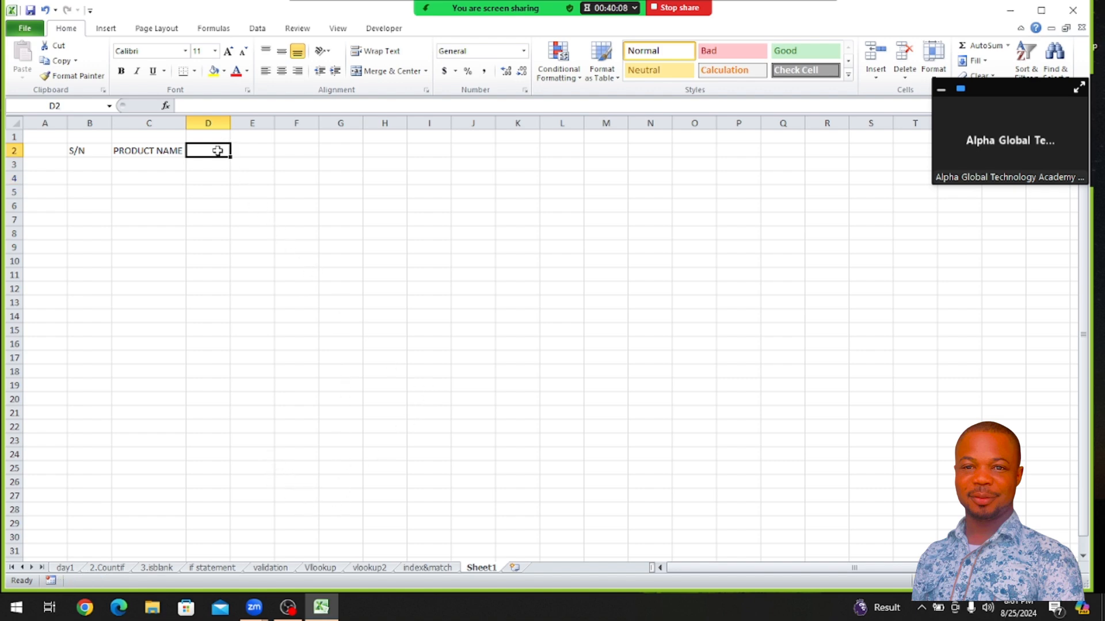
type("QTY")
key("Tab")
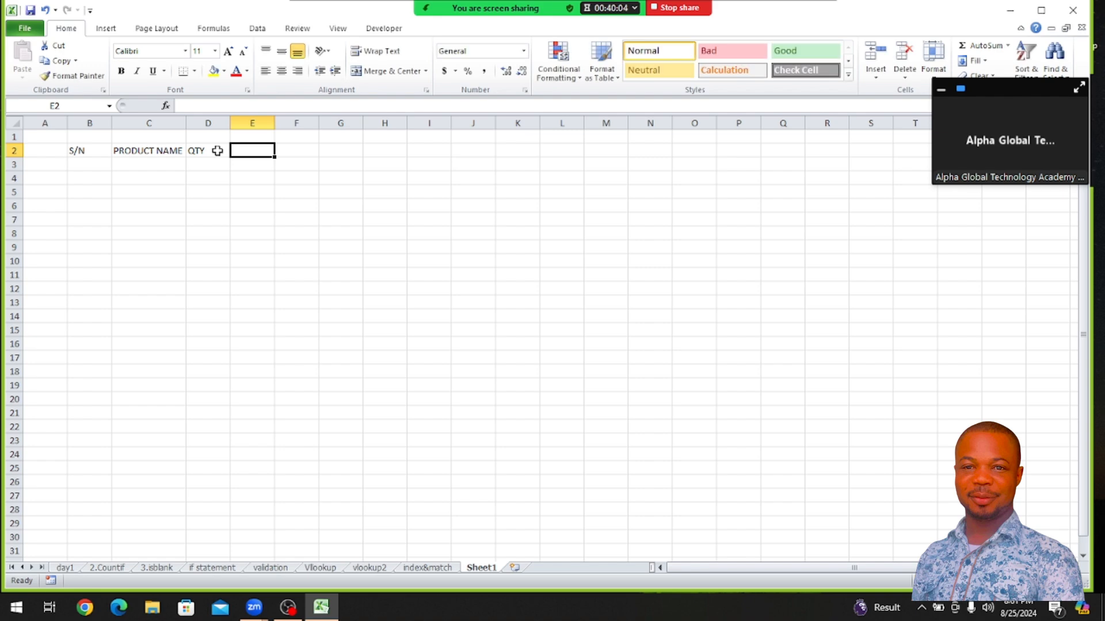
type("UNIT")
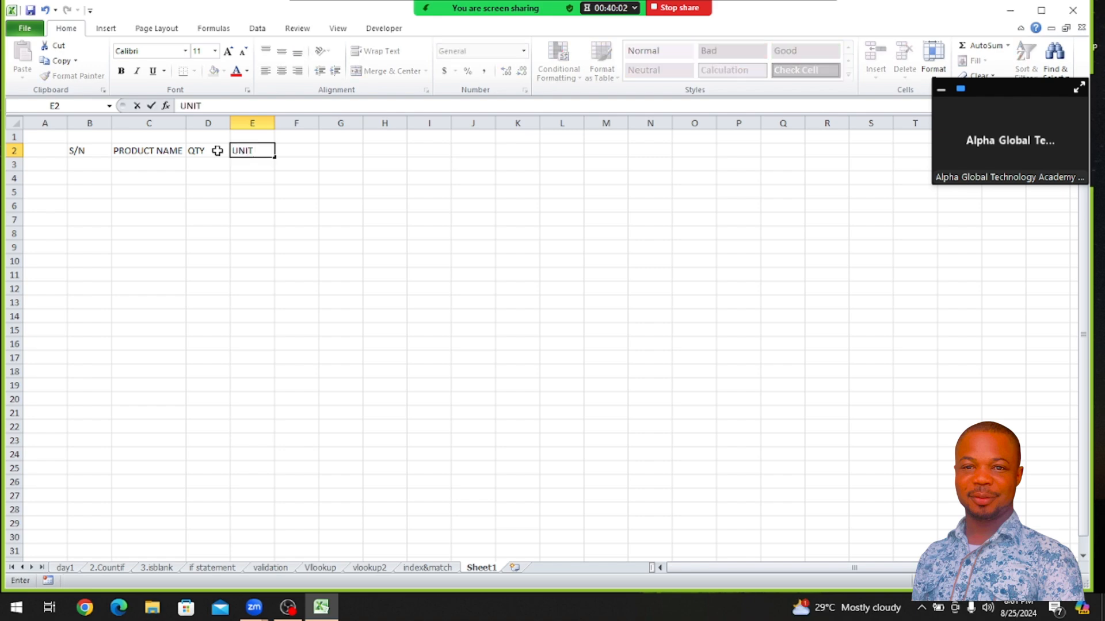
type(" PRICE")
key("Tab")
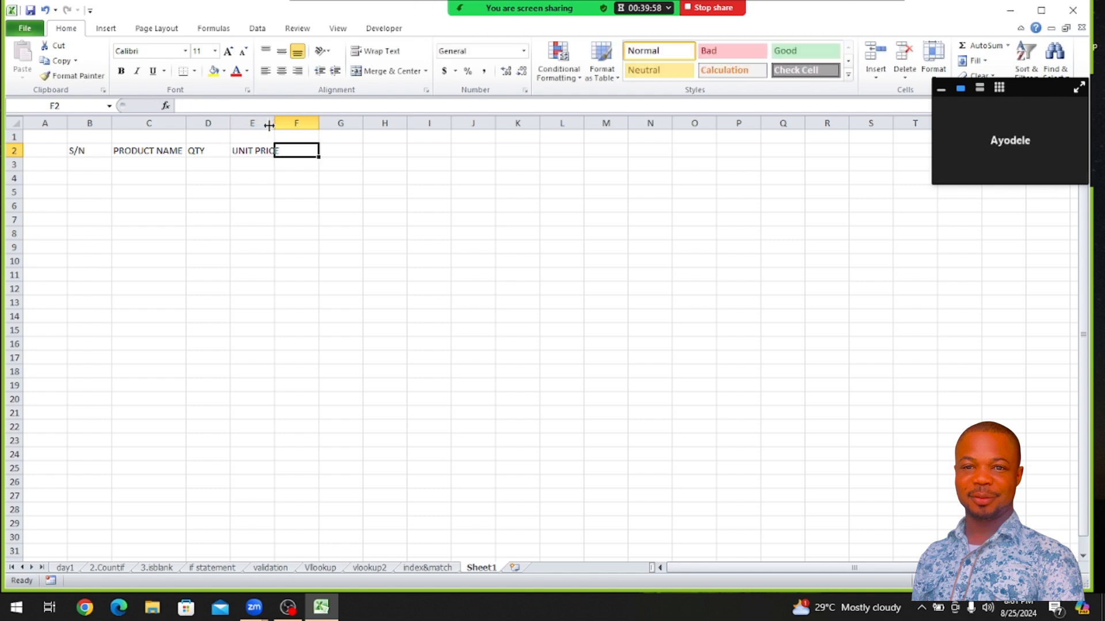
left_click_drag(269, 124, 269, 126)
double_click(273, 125)
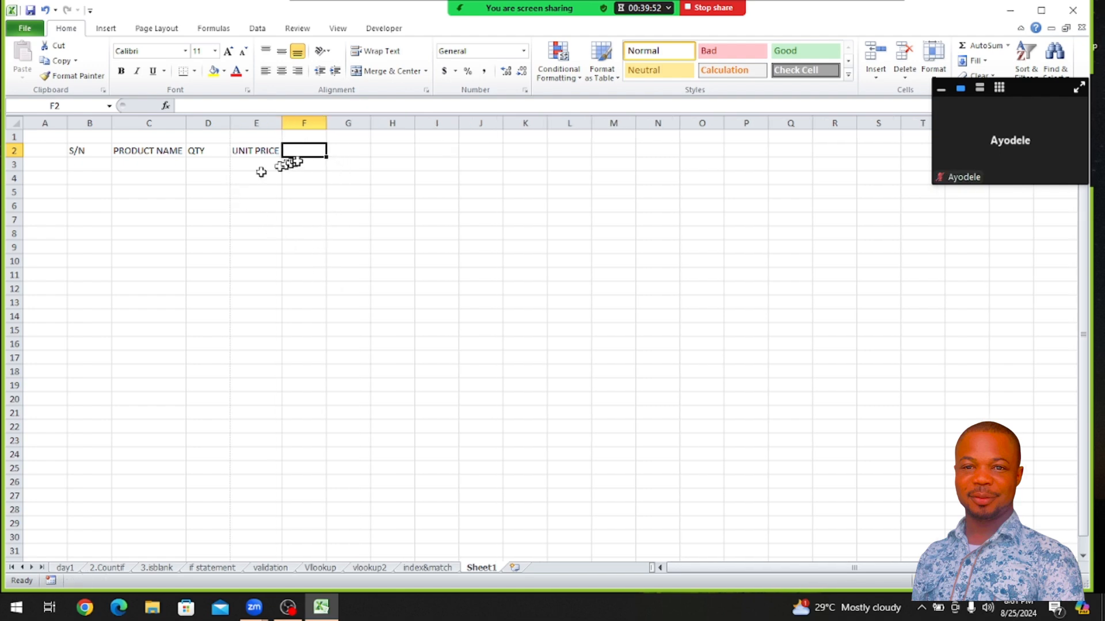
type("TOTAL")
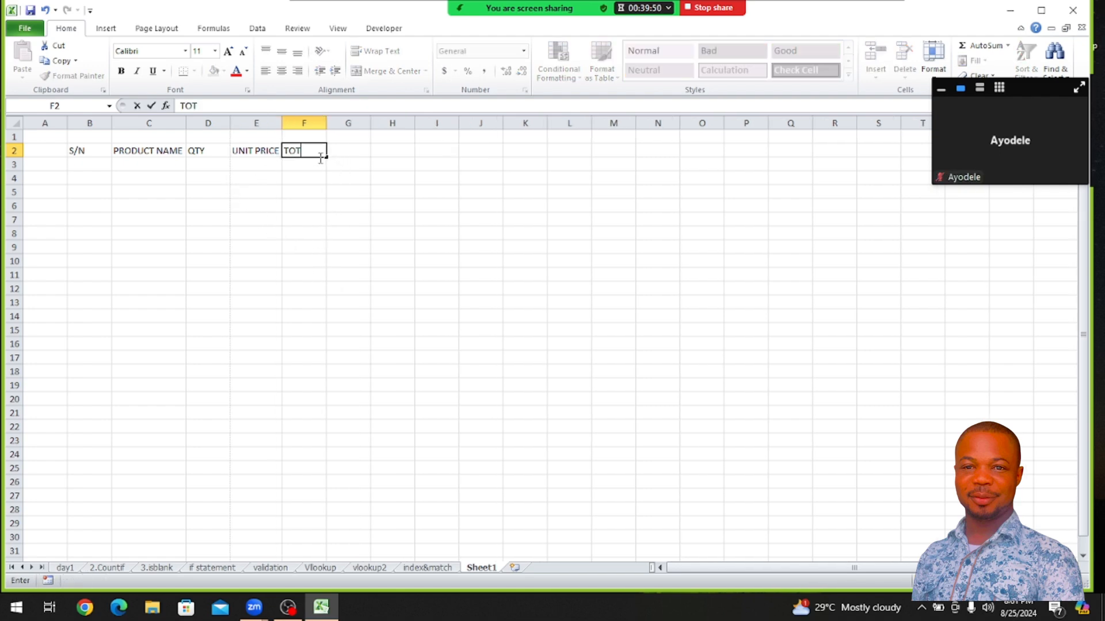
left_click(358, 219)
Apply all borders to the range B2:F23 and center its contents
left_click_drag(75, 152, 304, 440)
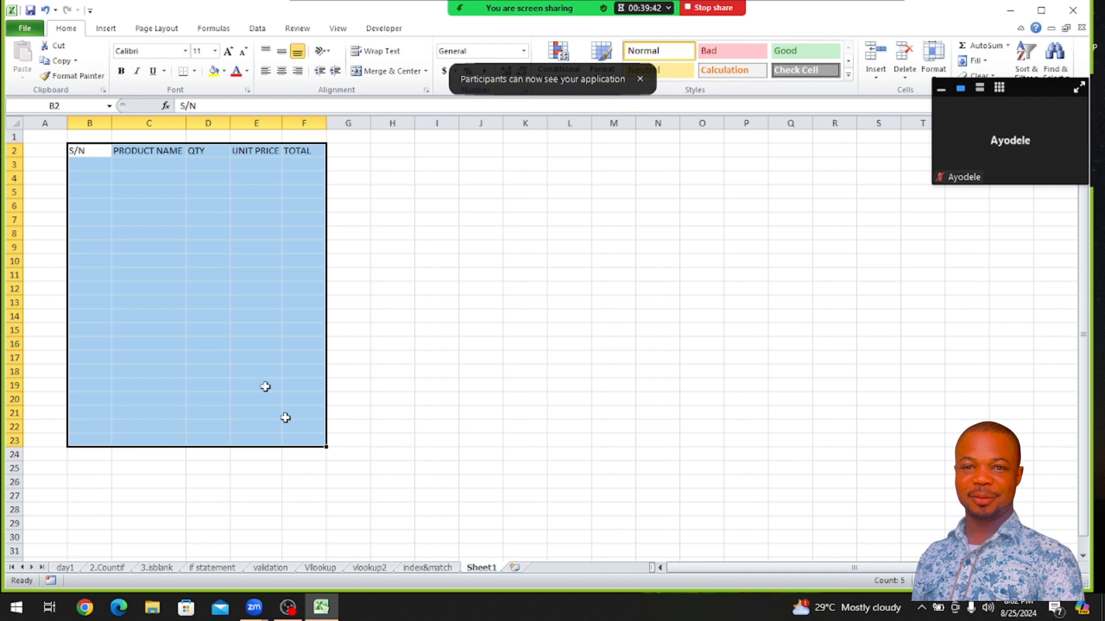
left_click(194, 74)
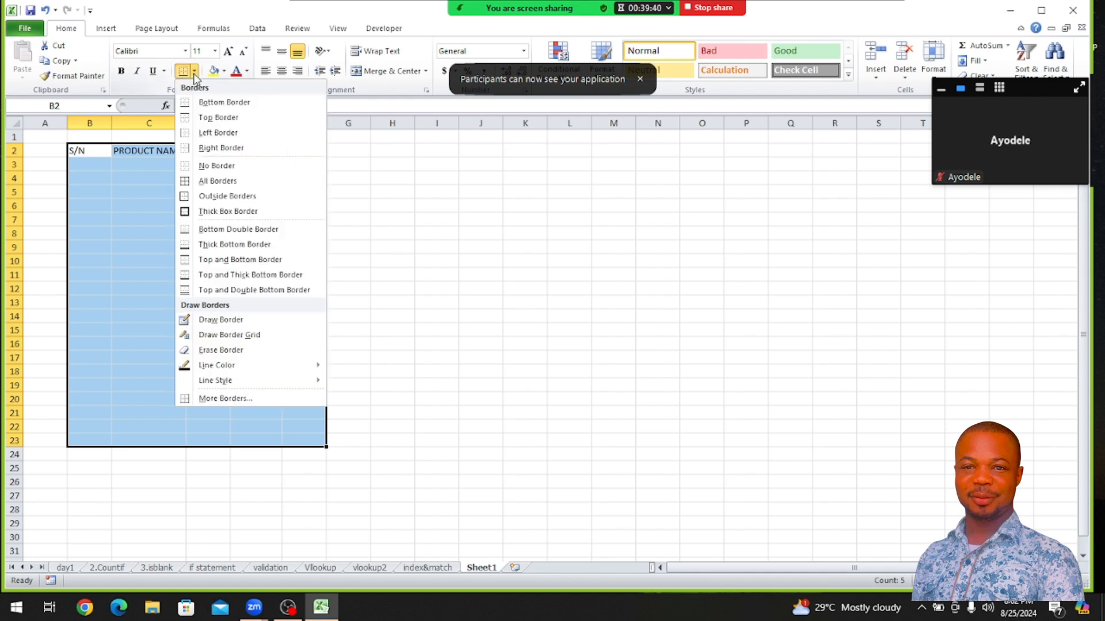
left_click(204, 182)
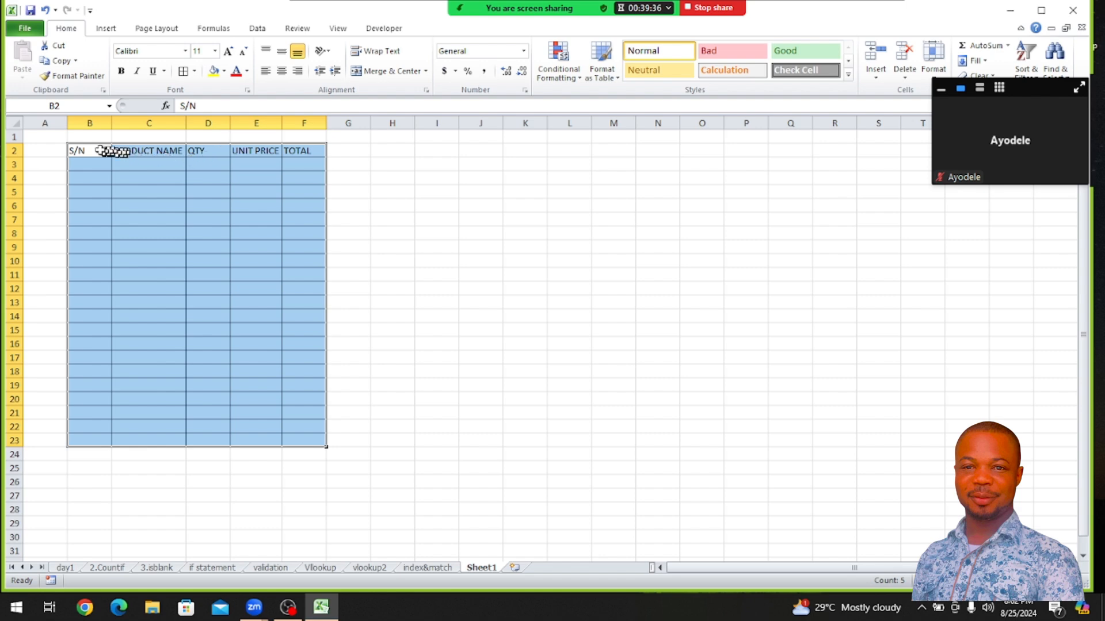
left_click(282, 70)
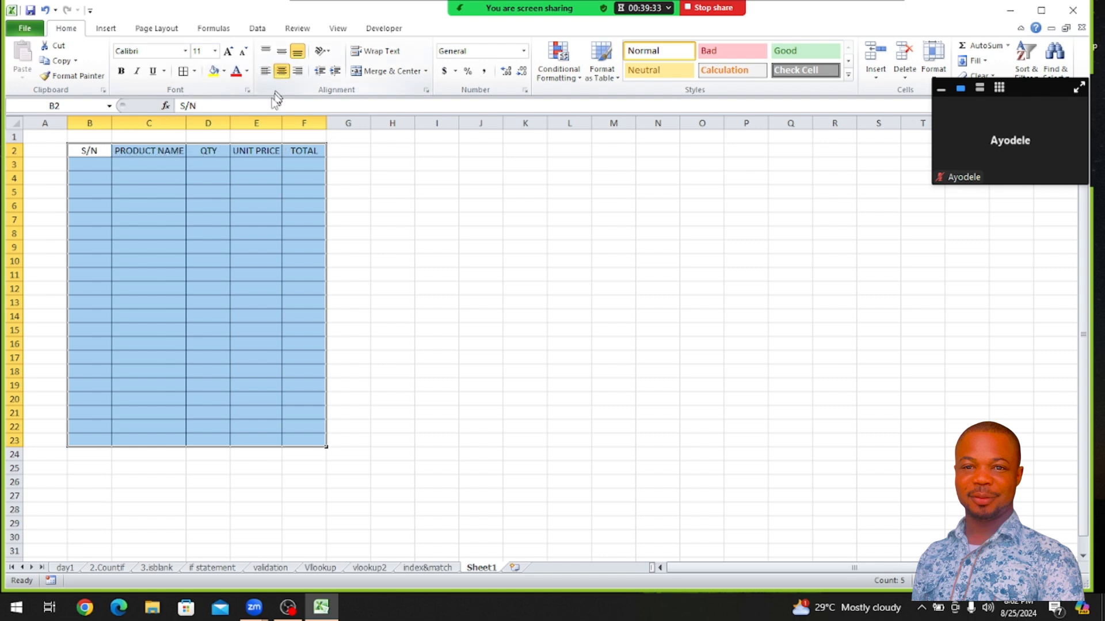
Make the header row B2:F2 bold
left_click(92, 151)
left_click_drag(89, 151, 304, 151)
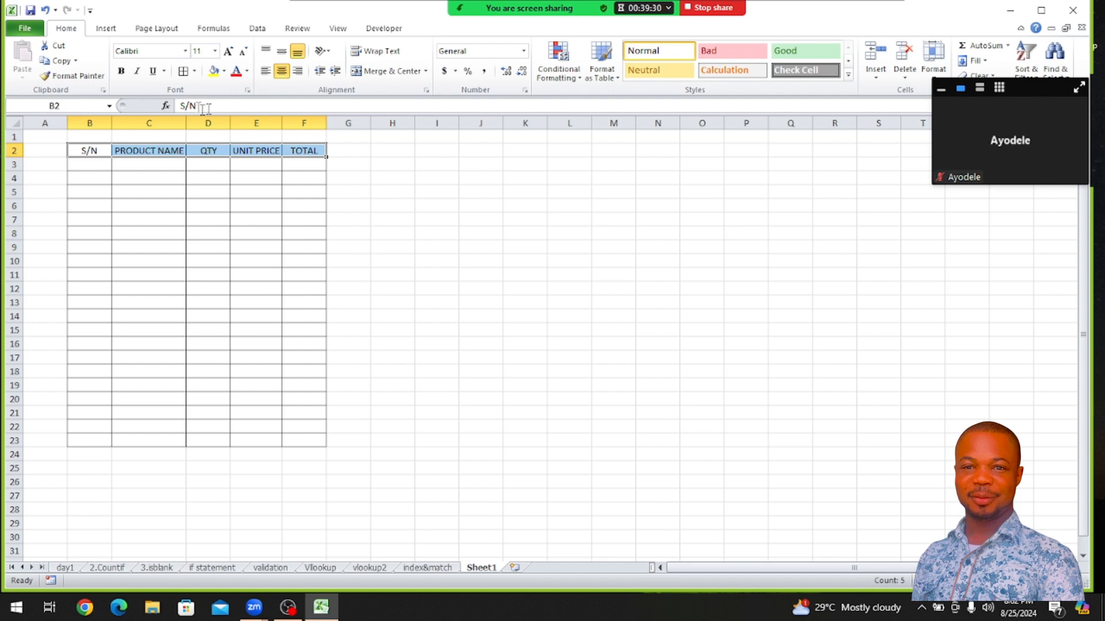
left_click(121, 72)
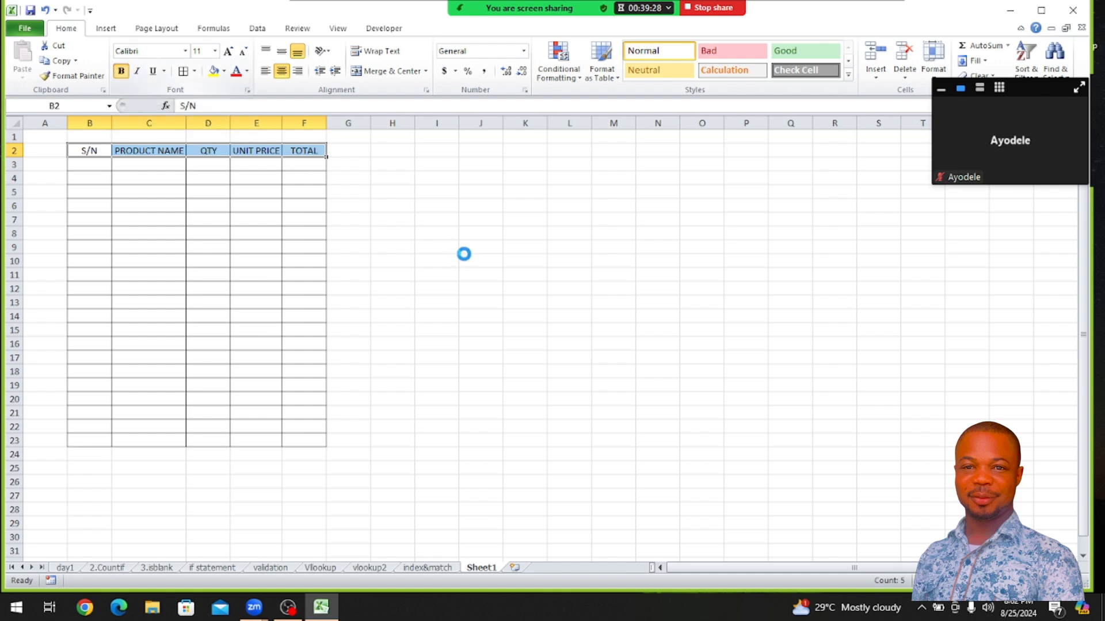
left_click(550, 331)
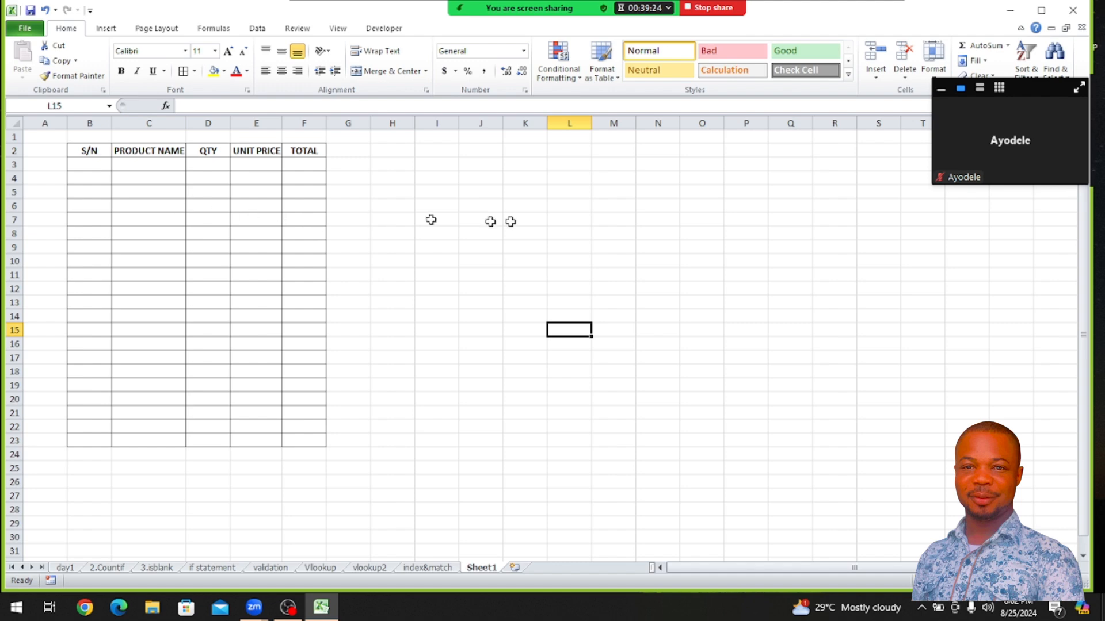
Enter 1 as the first serial number in B3
left_click(93, 166)
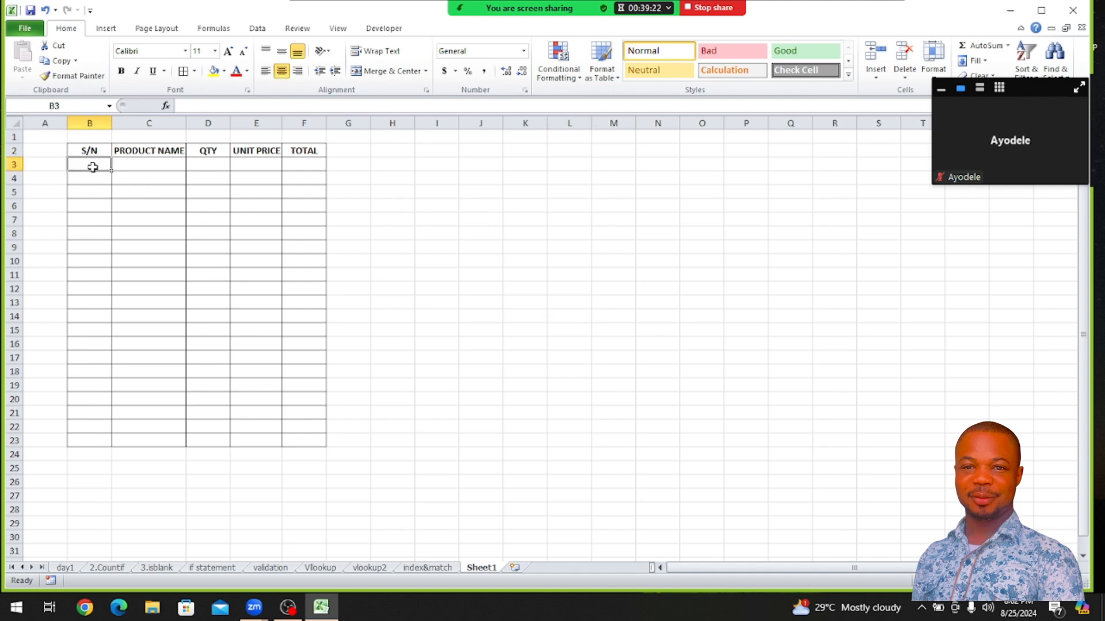
type("1")
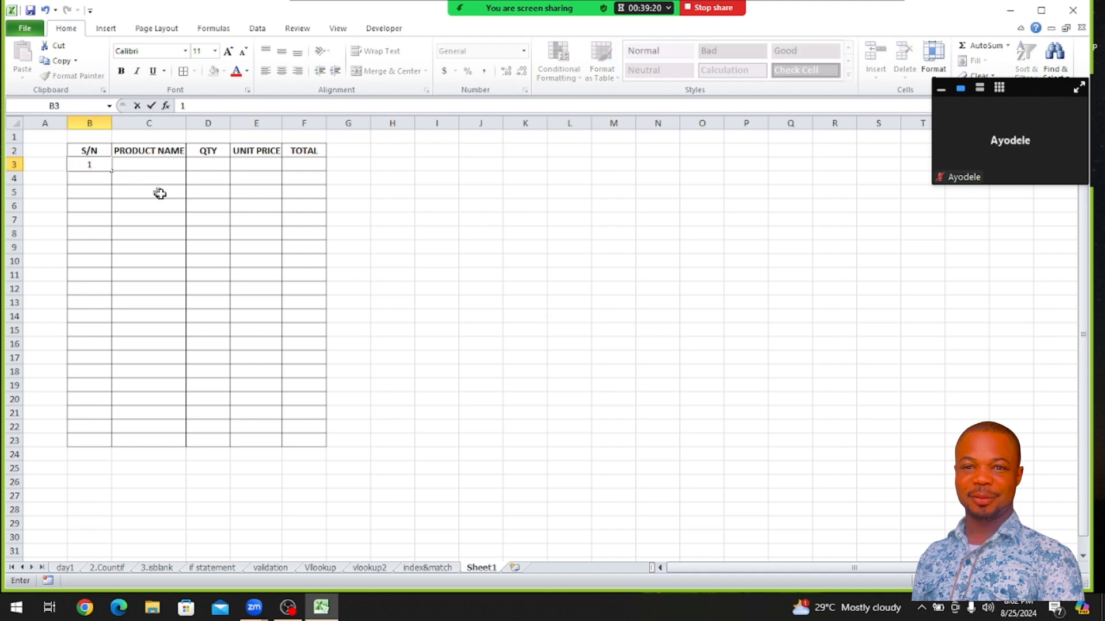
left_click(95, 179)
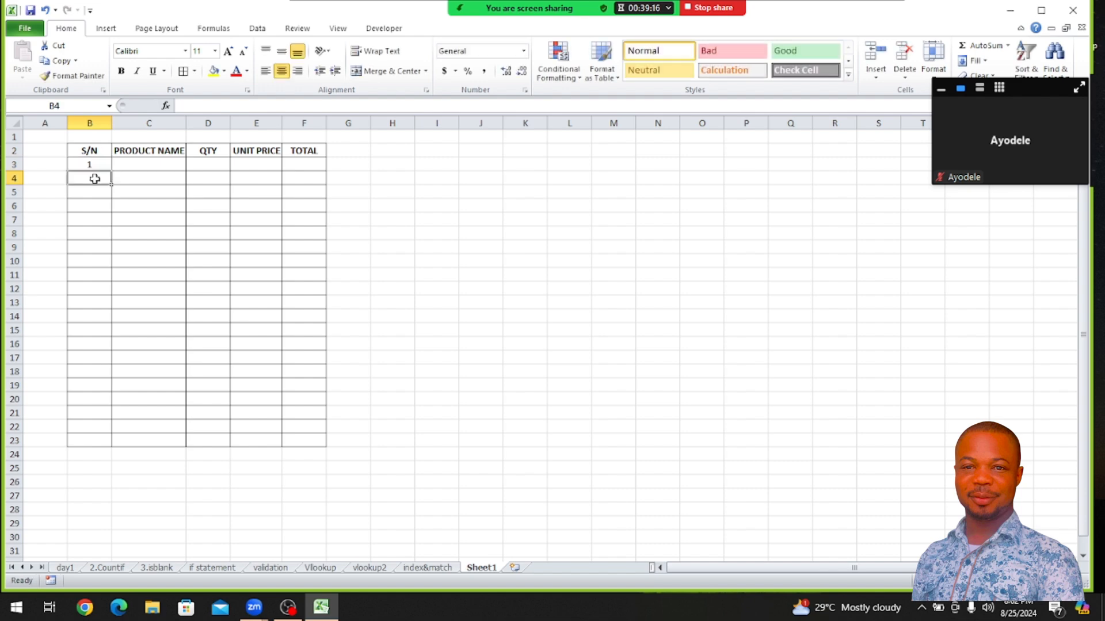
Enter the formula =IF(C4="","",B3+1) in B4 to number the row only when it has a product name
type("=")
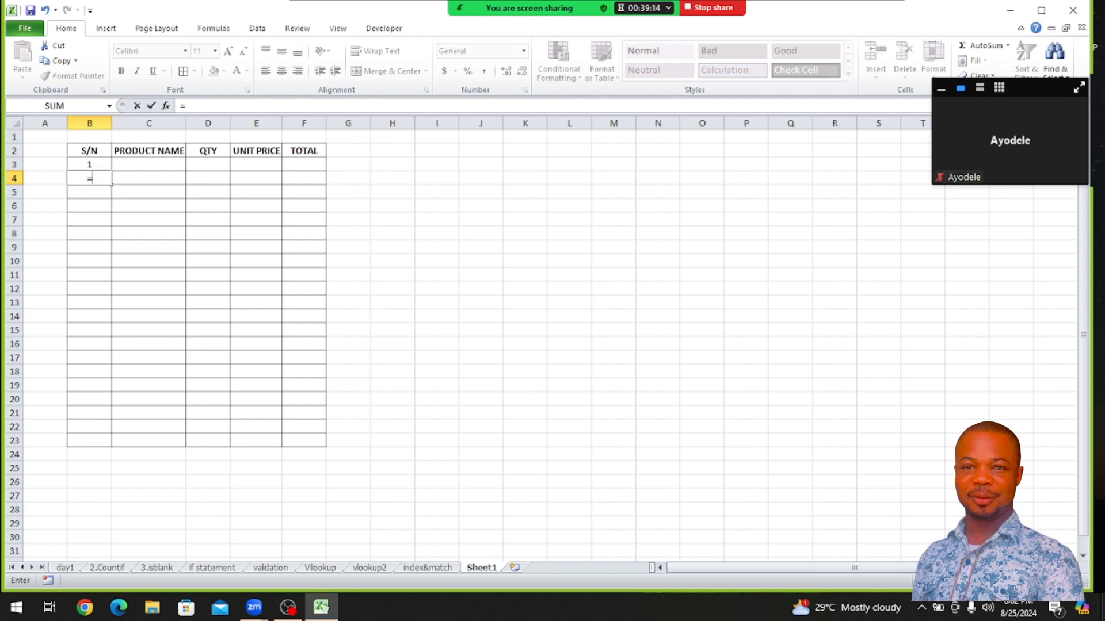
type("IF")
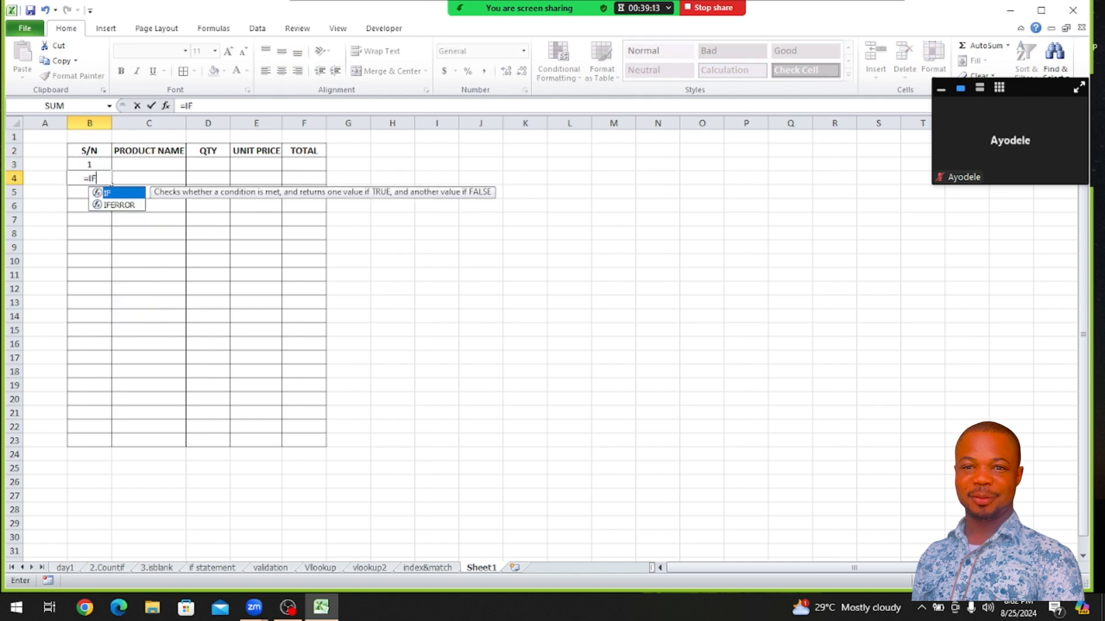
double_click(113, 195)
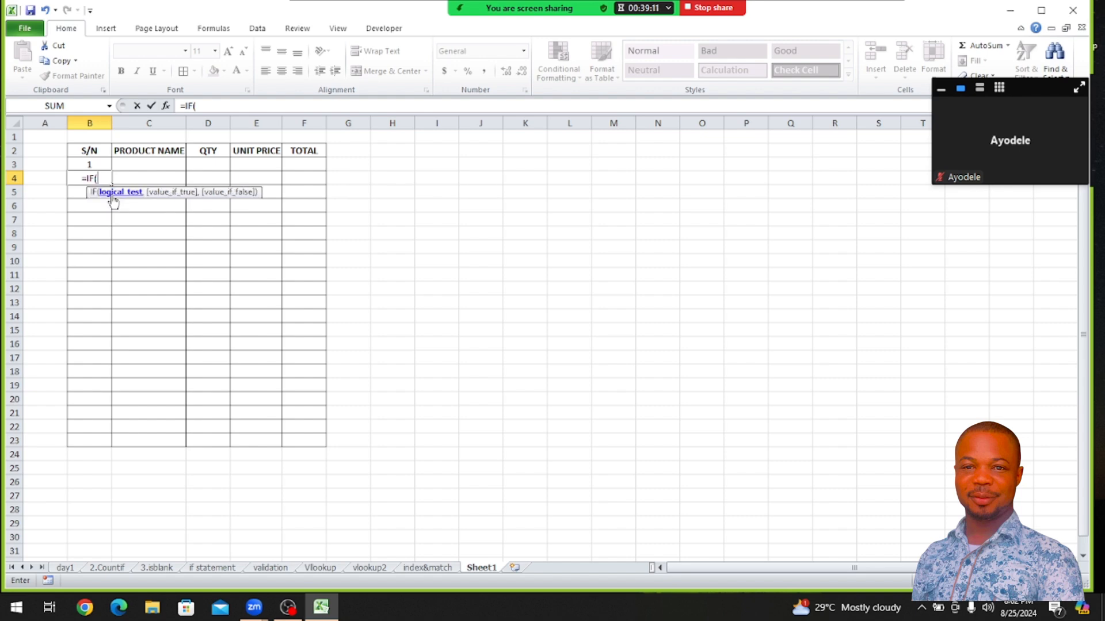
left_click(173, 177)
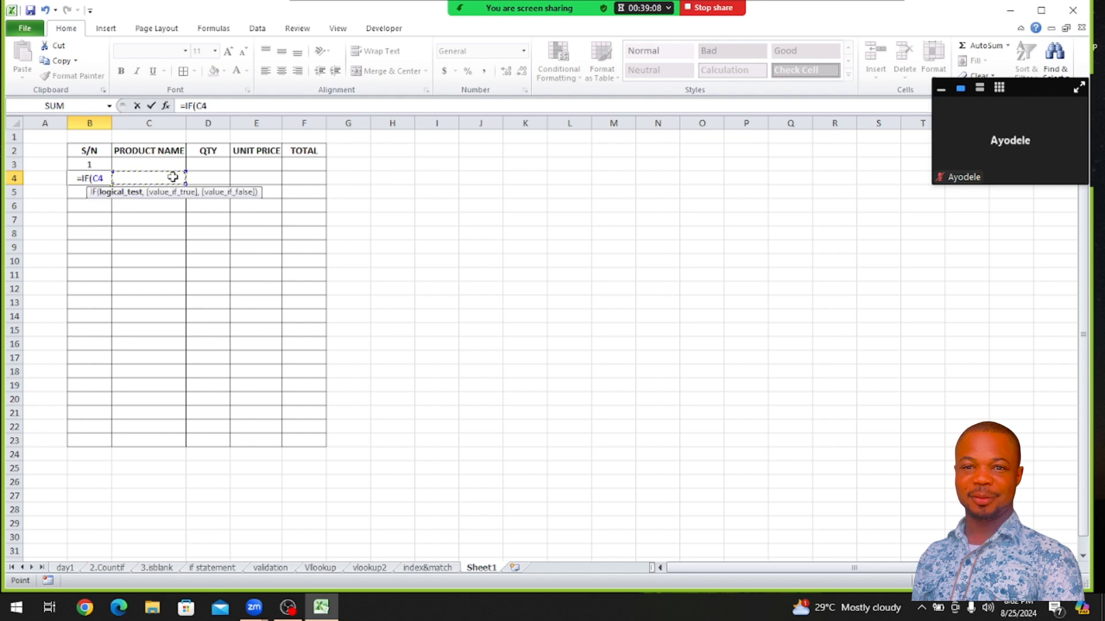
type("\"")
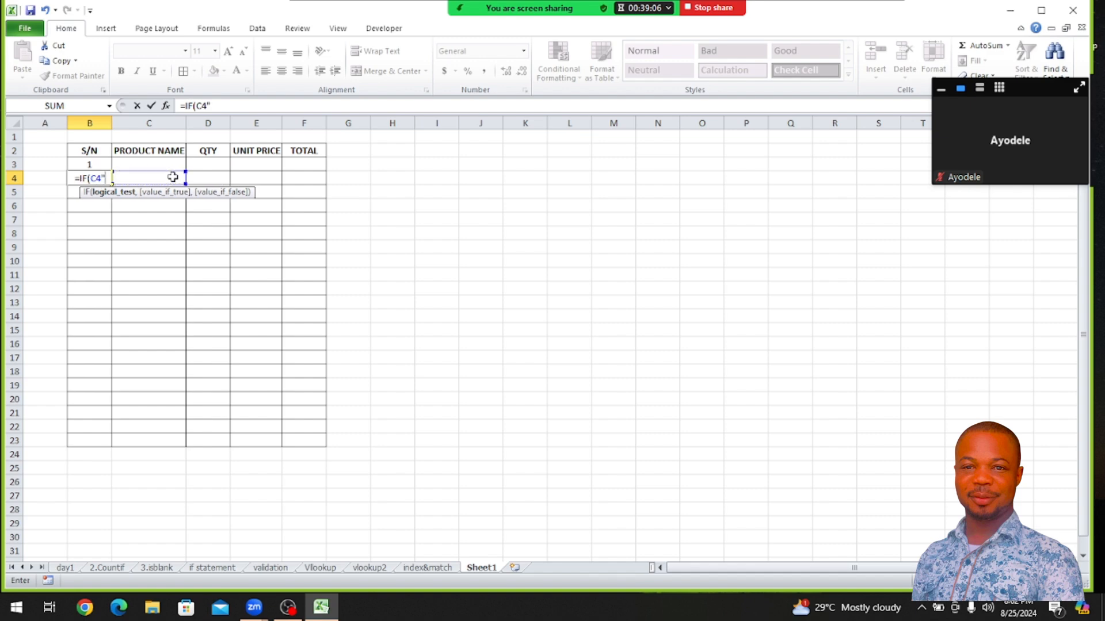
key("BackSpace")
type("=")
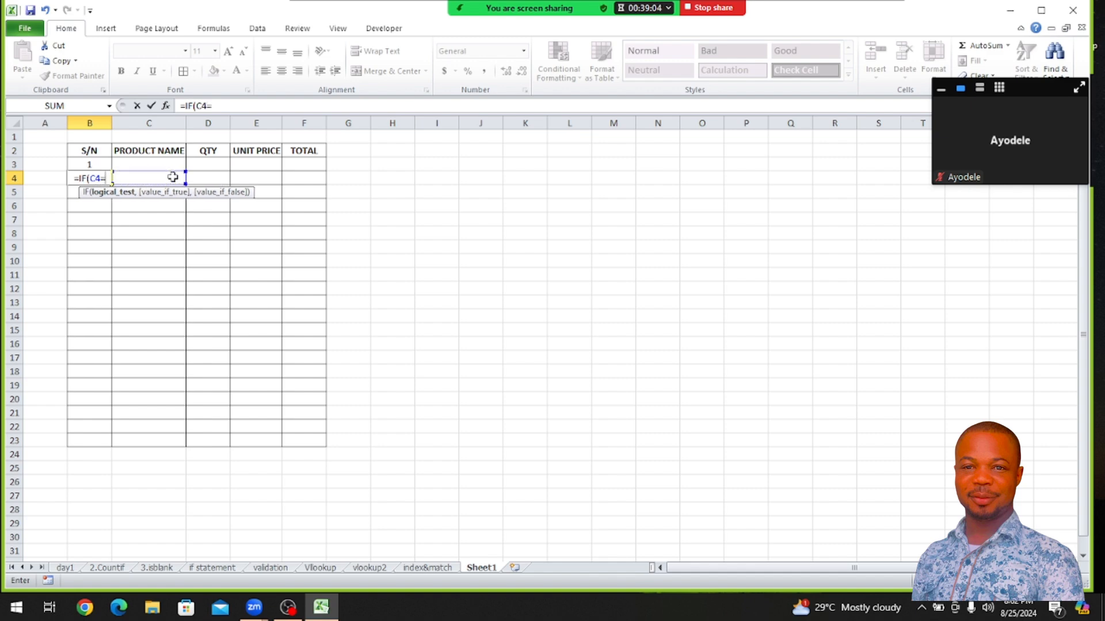
type("\"\",")
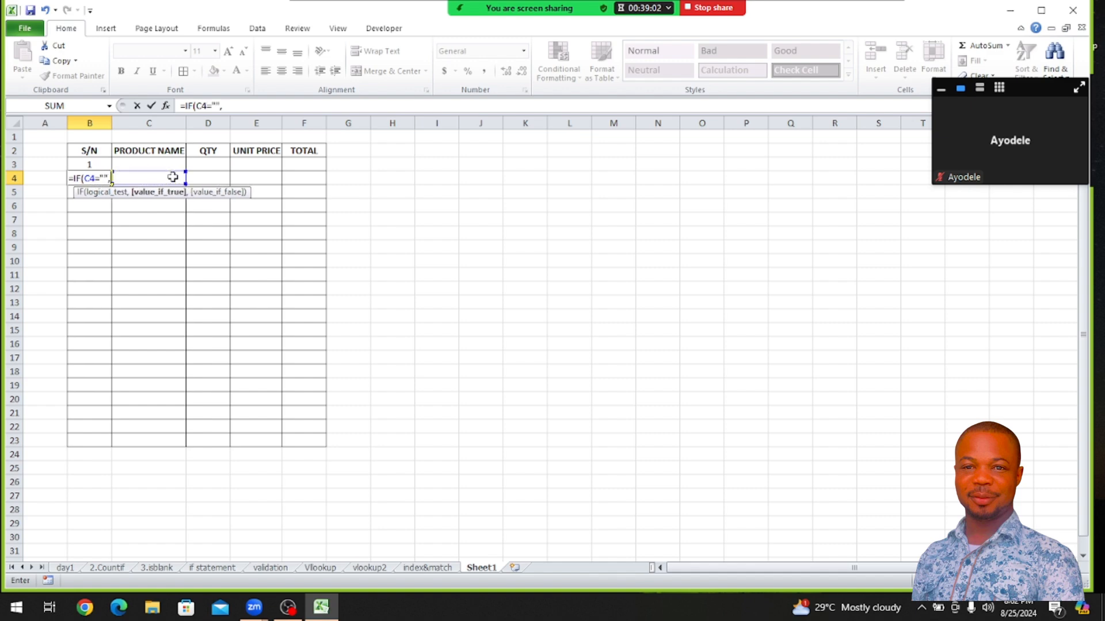
type("\"\"")
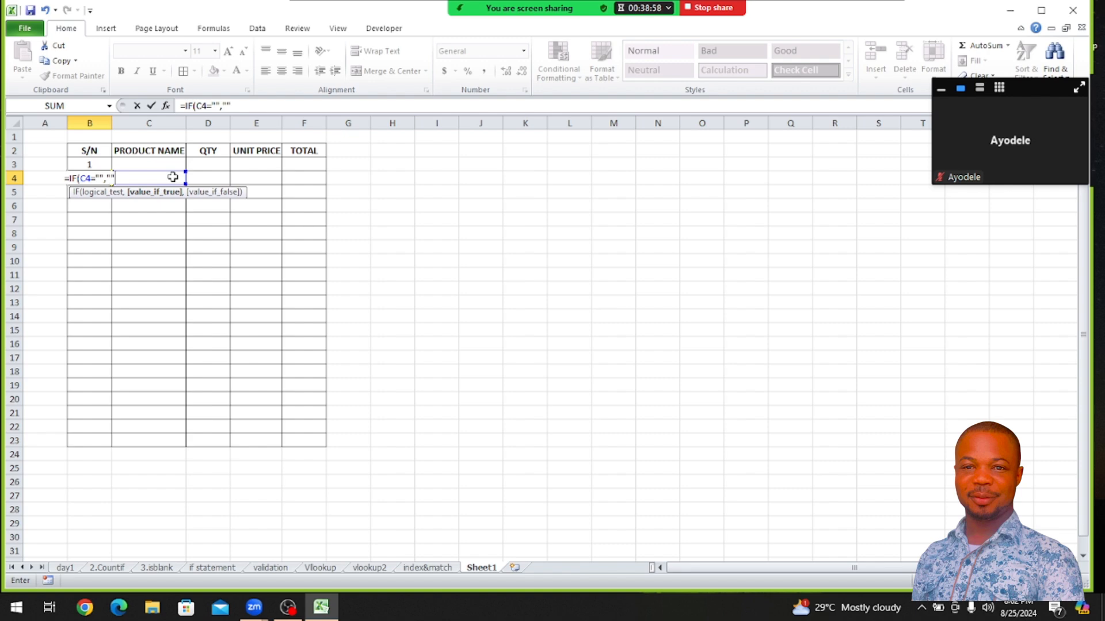
type(",")
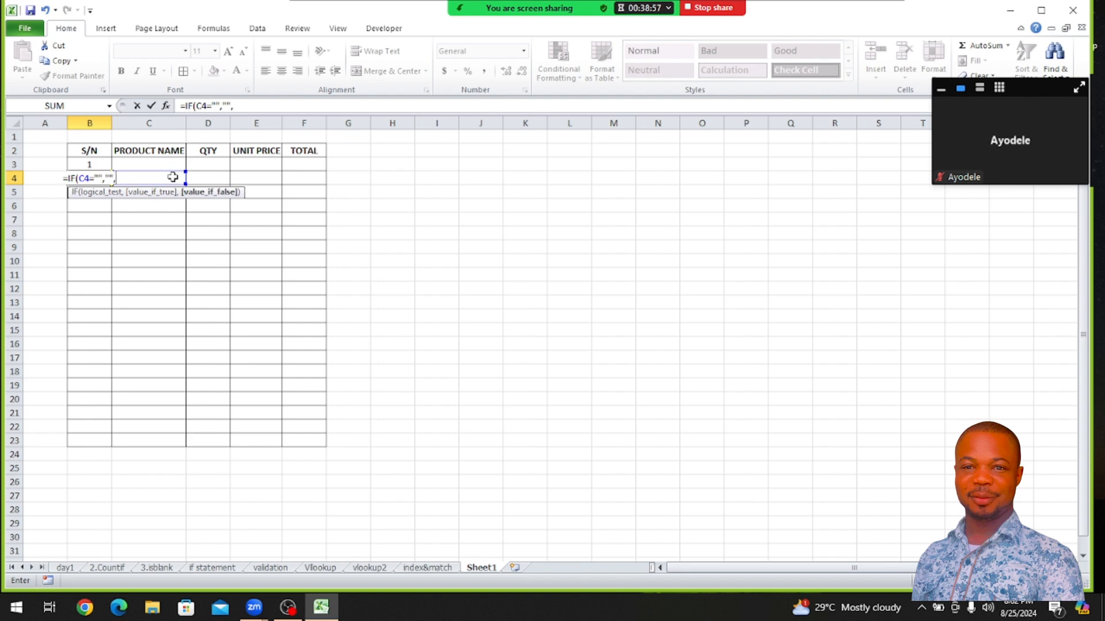
left_click(87, 163)
type("+")
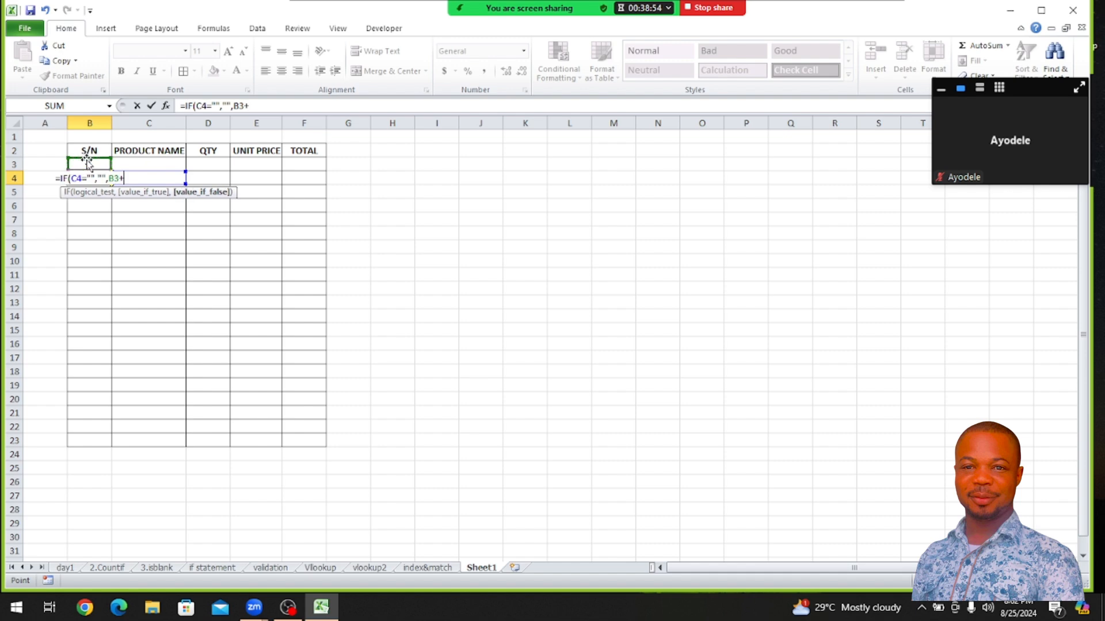
type("1")
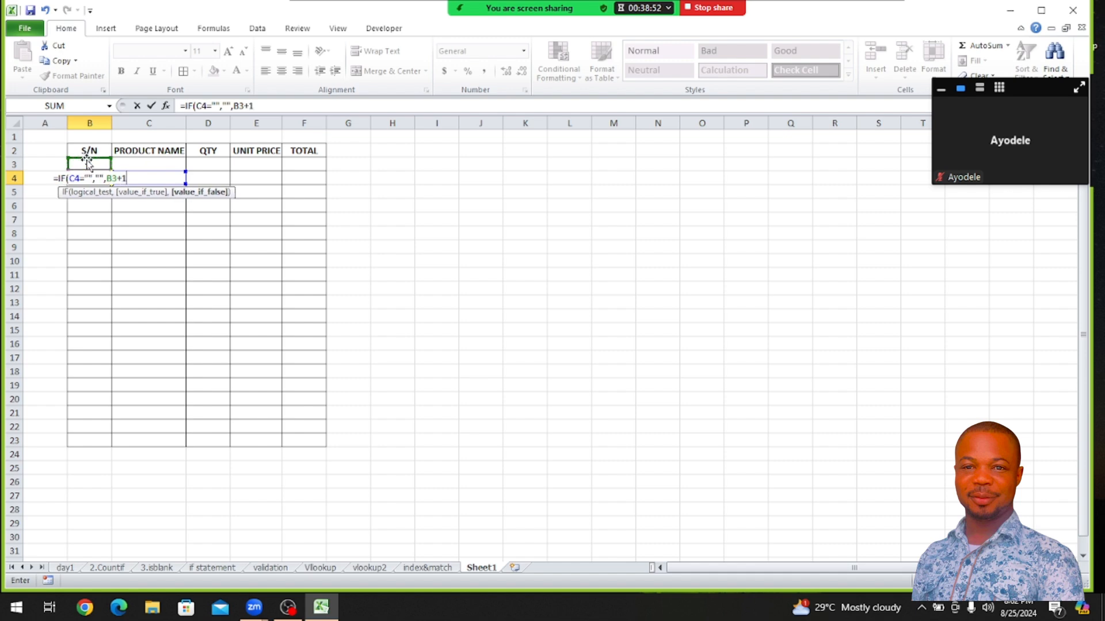
type(")")
key("Return")
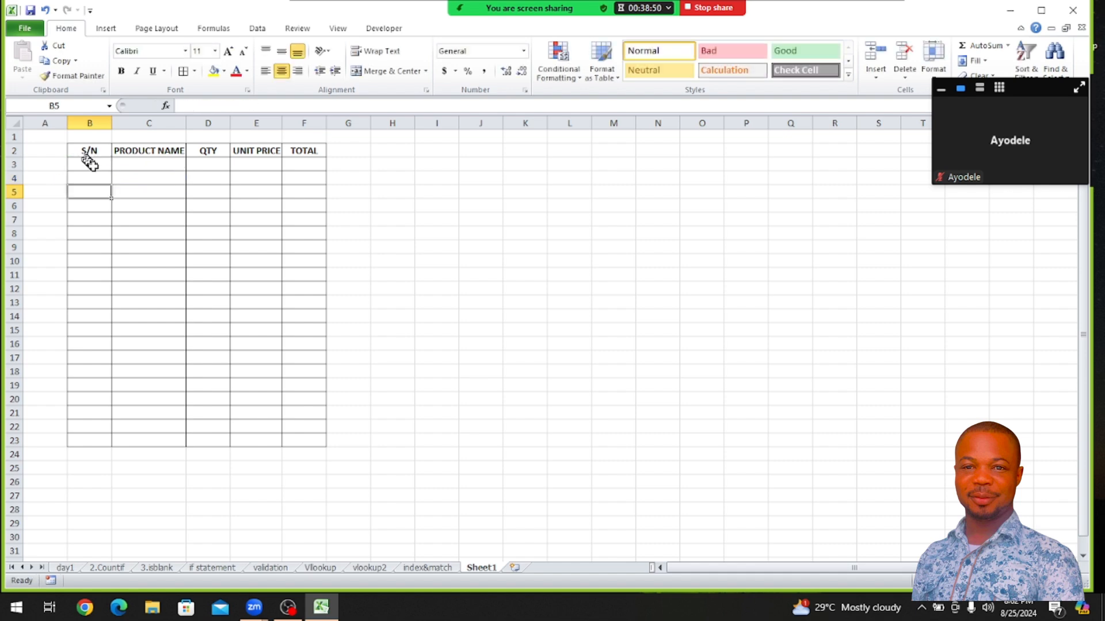
Fill the serial number formula from B4 down to B23
left_click(107, 179)
left_click(113, 188)
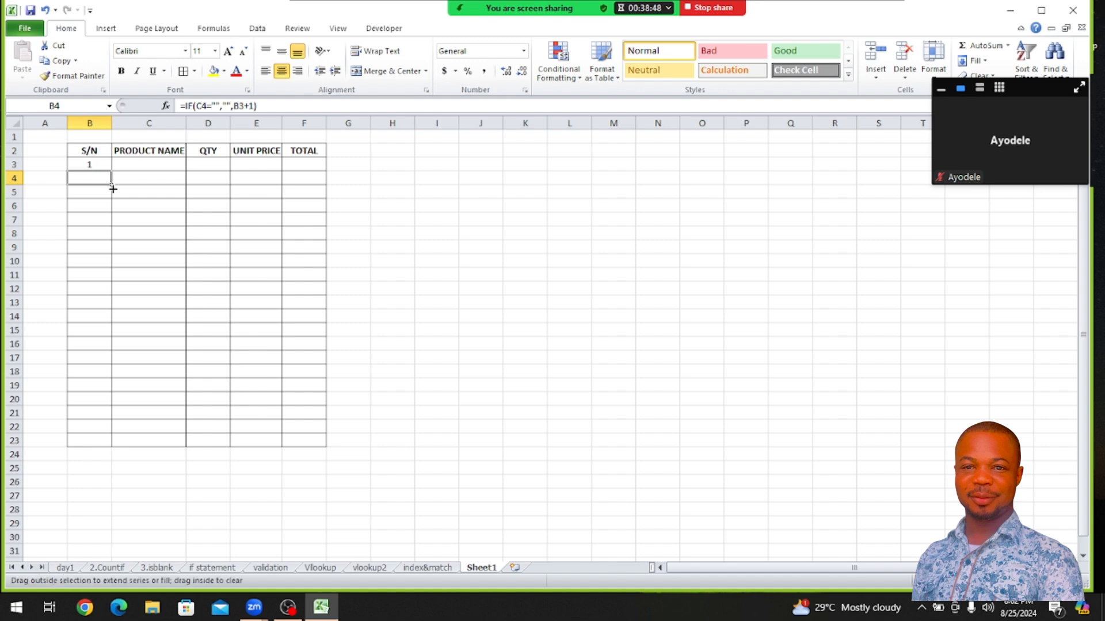
left_click_drag(113, 186, 115, 441)
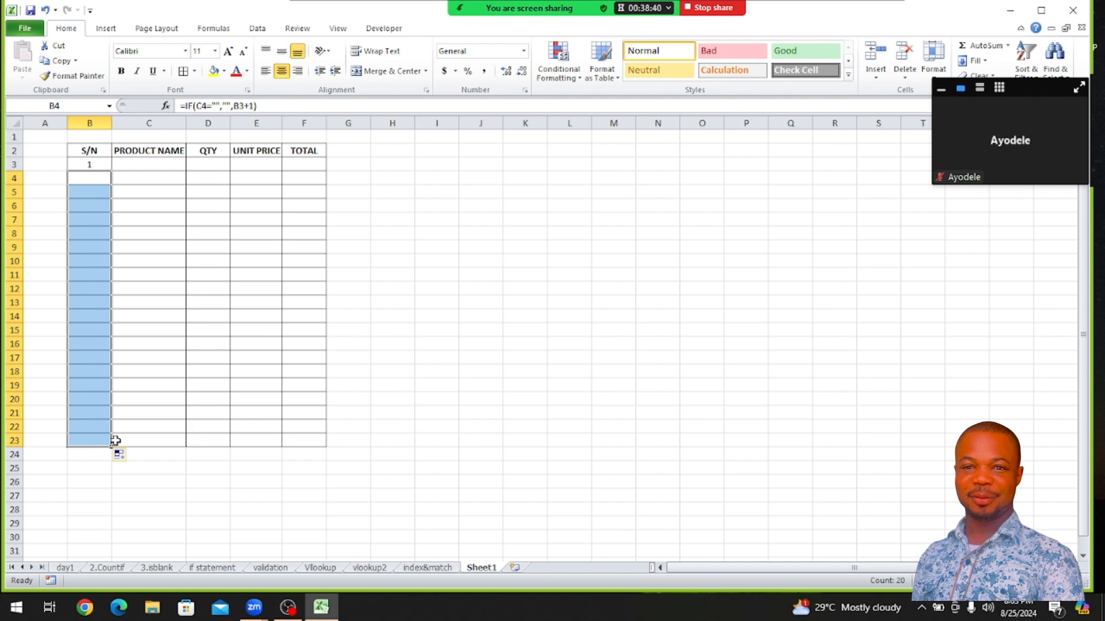
left_click(142, 167)
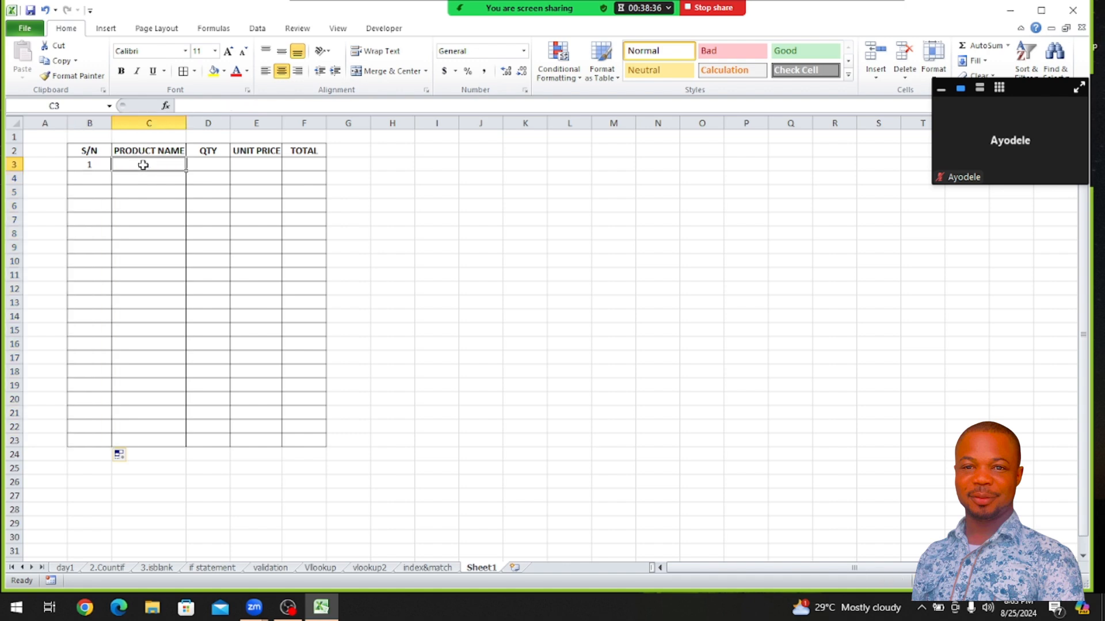
left_click(140, 179)
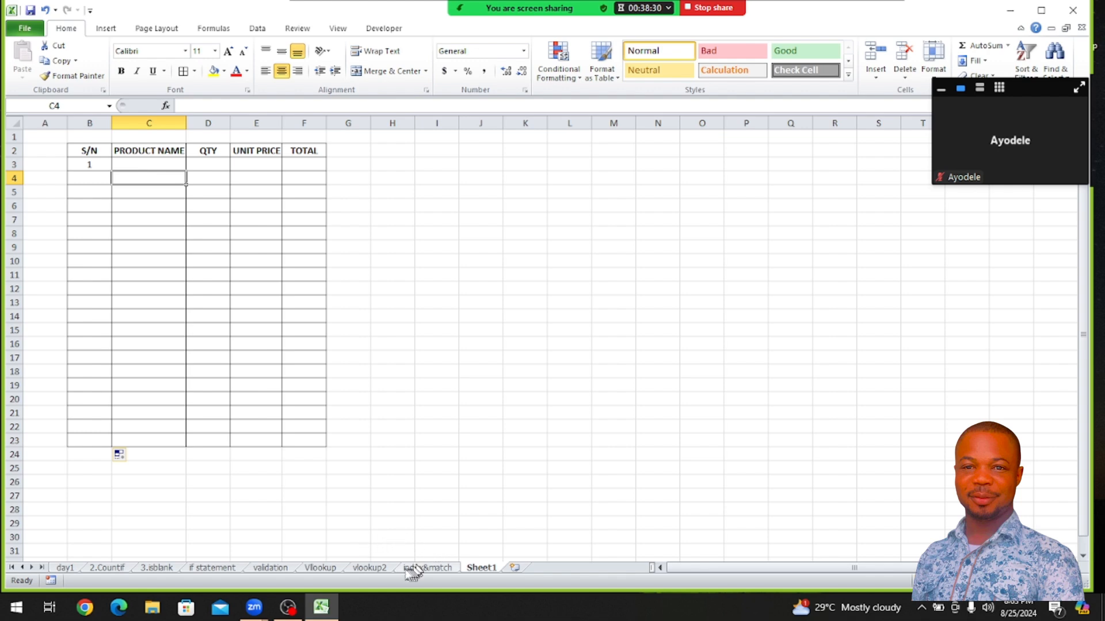
Copy the item names O4:O20 from the vlookup2 sheet and paste them as values on Sheet1 starting at O2
left_click(371, 569)
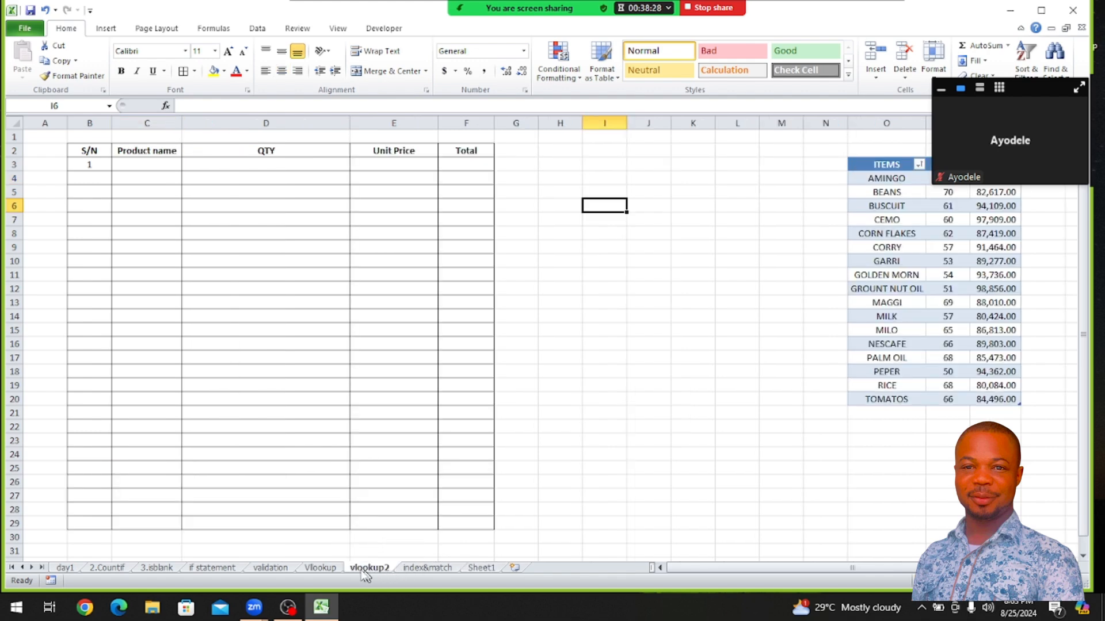
left_click_drag(880, 178, 890, 401)
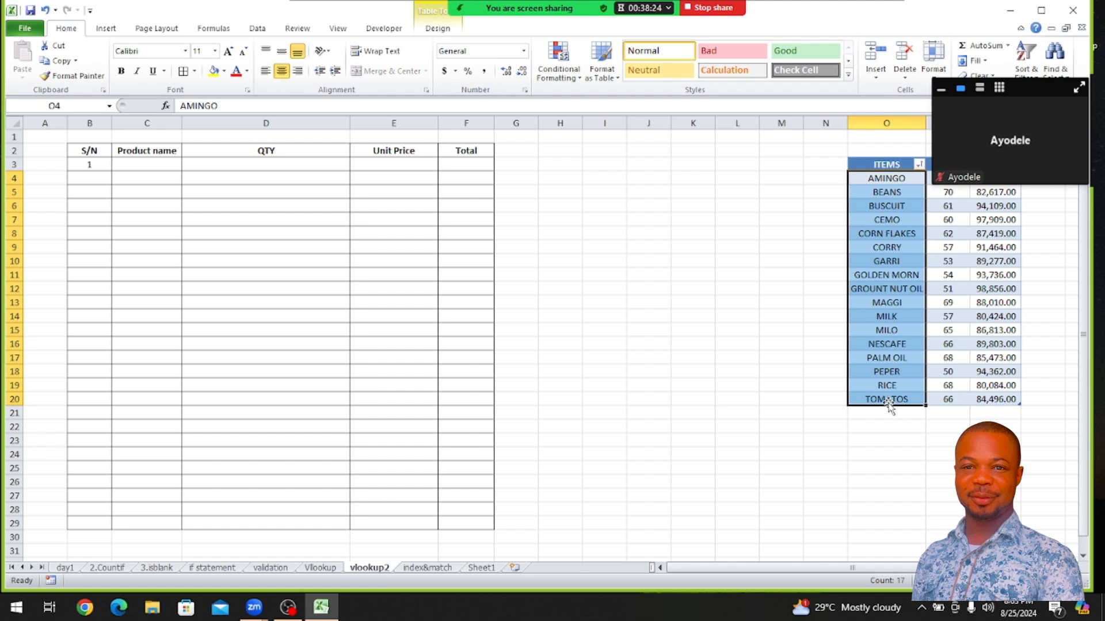
key("ctrl+c")
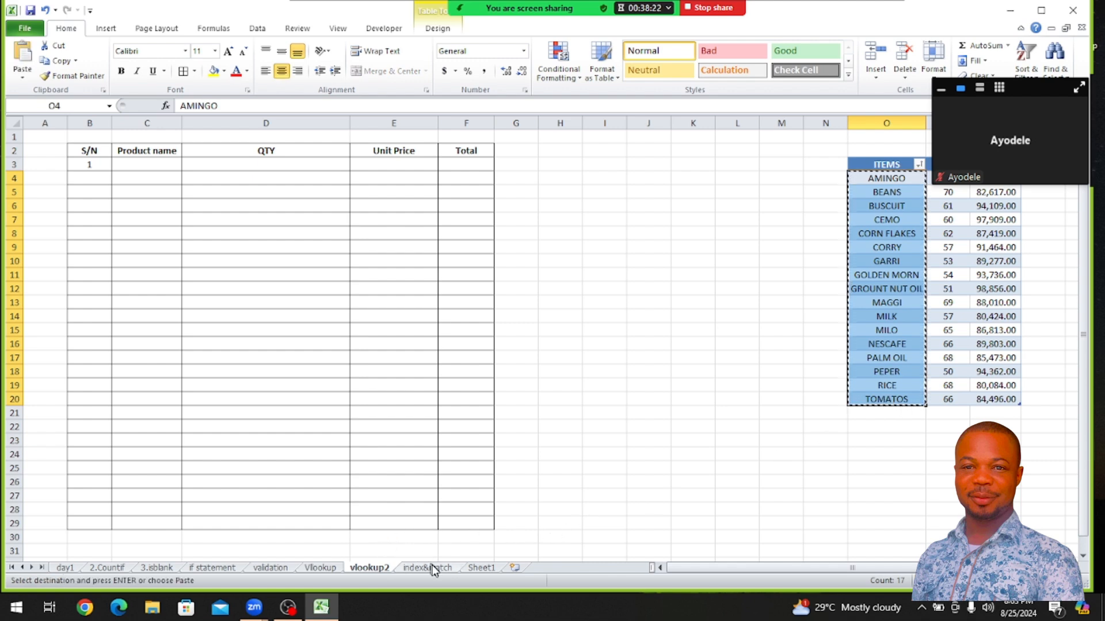
left_click(477, 568)
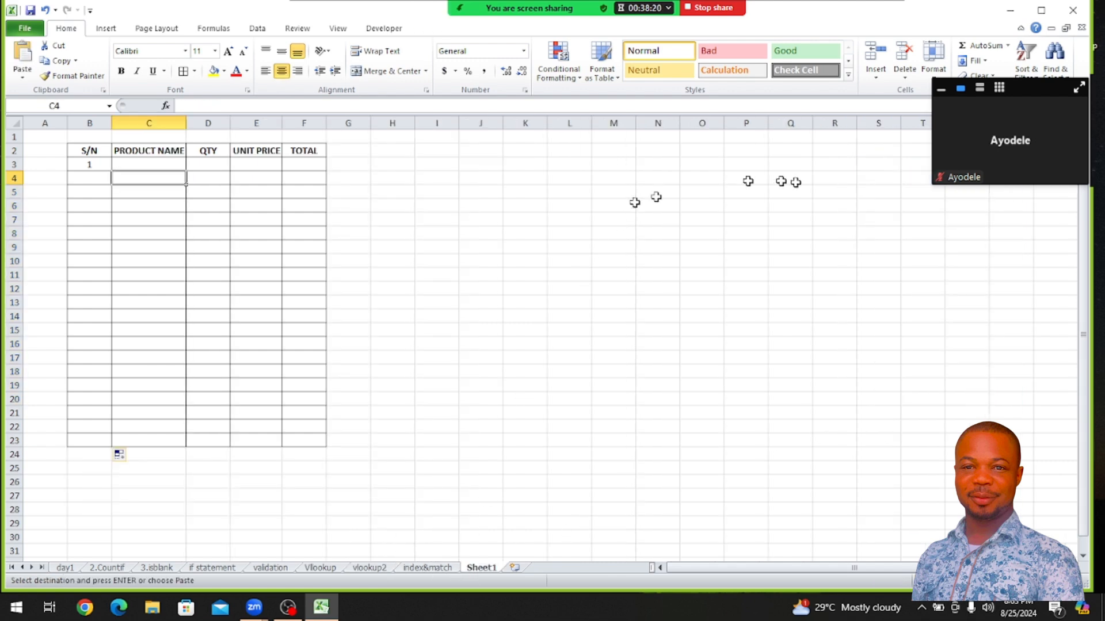
left_click(711, 151)
right_click(711, 150)
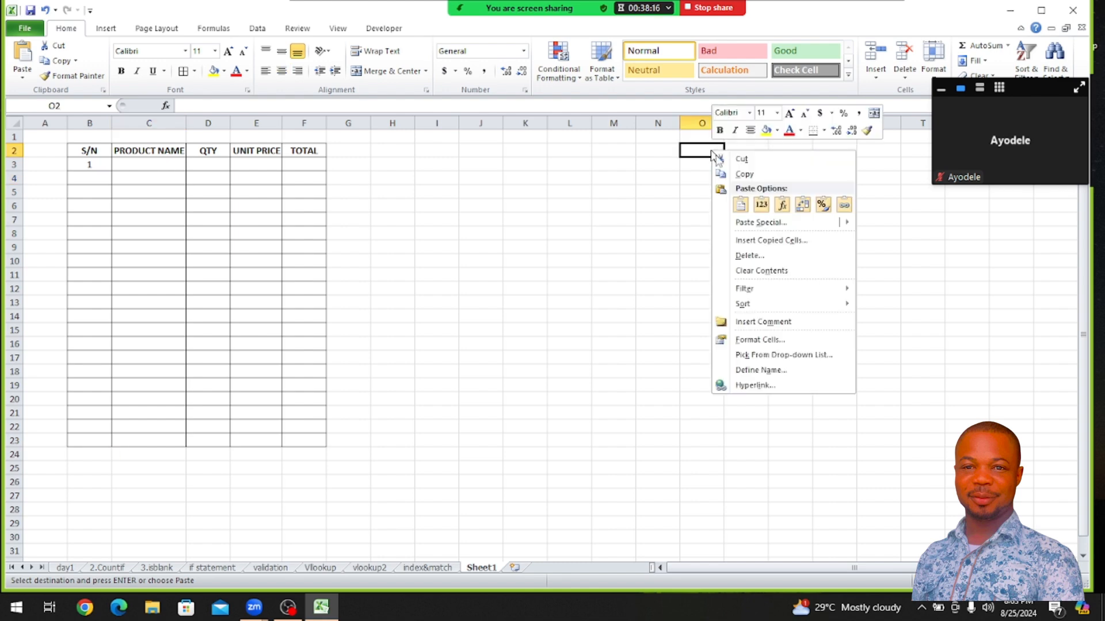
left_click(762, 205)
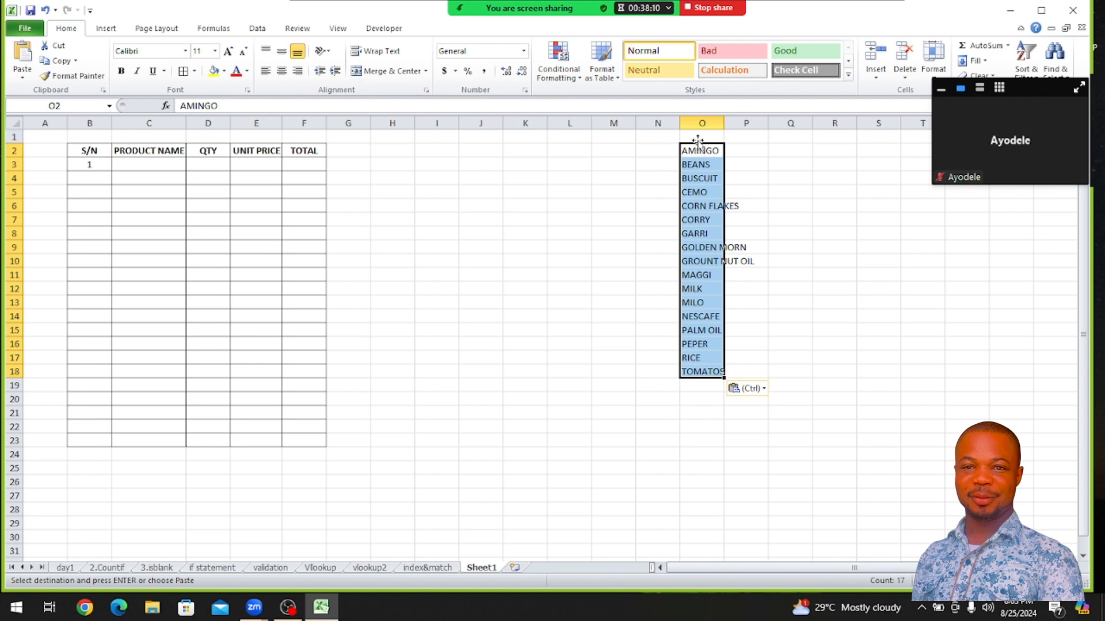
Enter the header TTEMS in O1 above the item list and fit column O to its contents
left_click(697, 137)
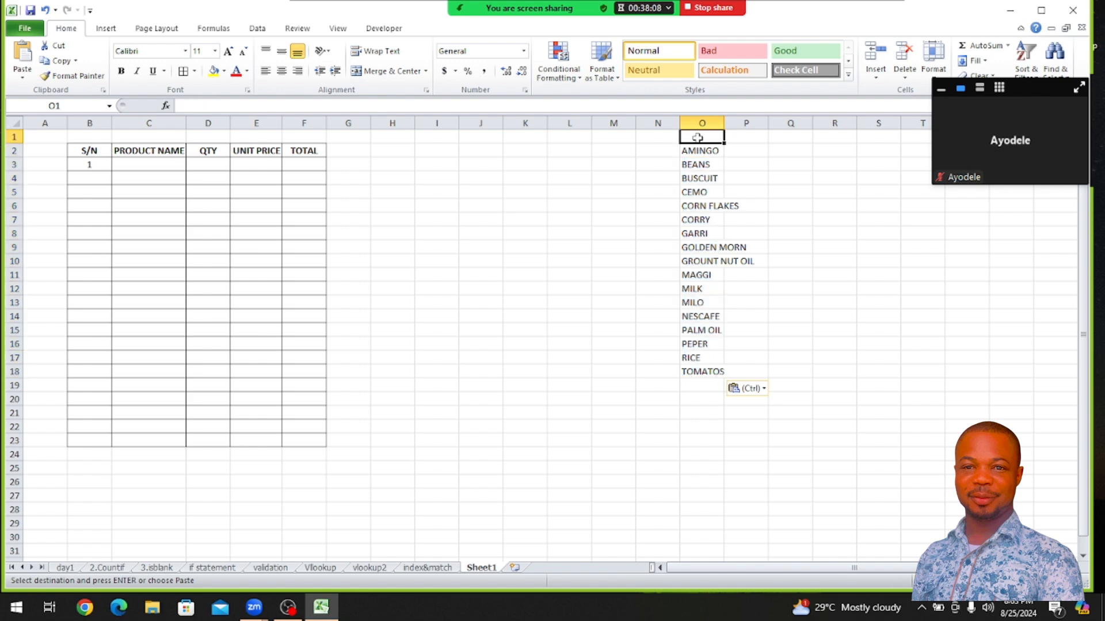
type("T")
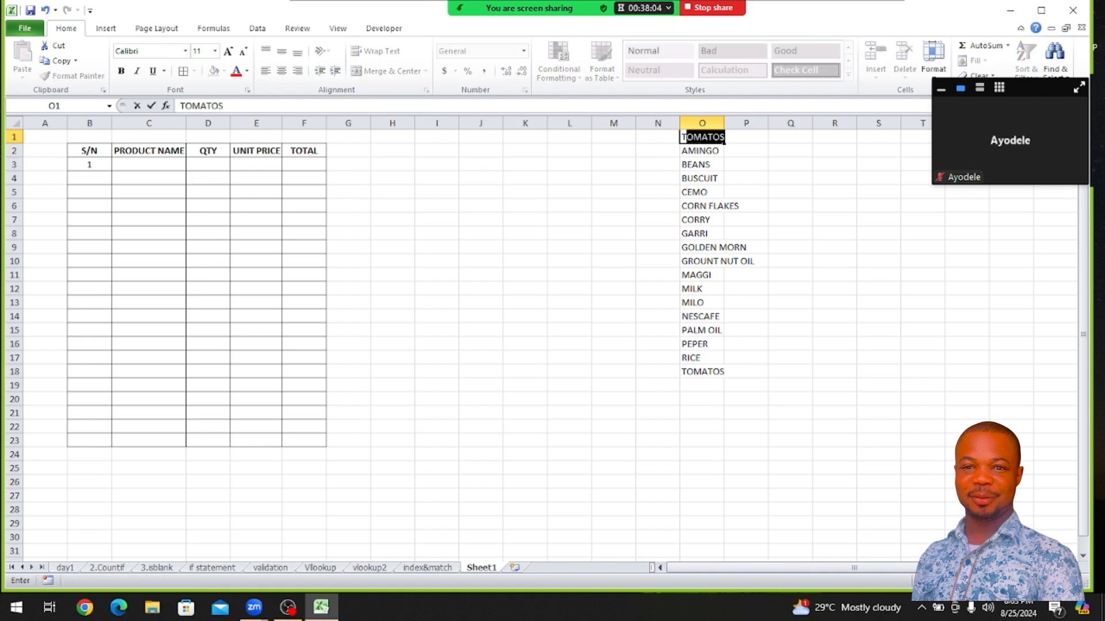
type("TEMS")
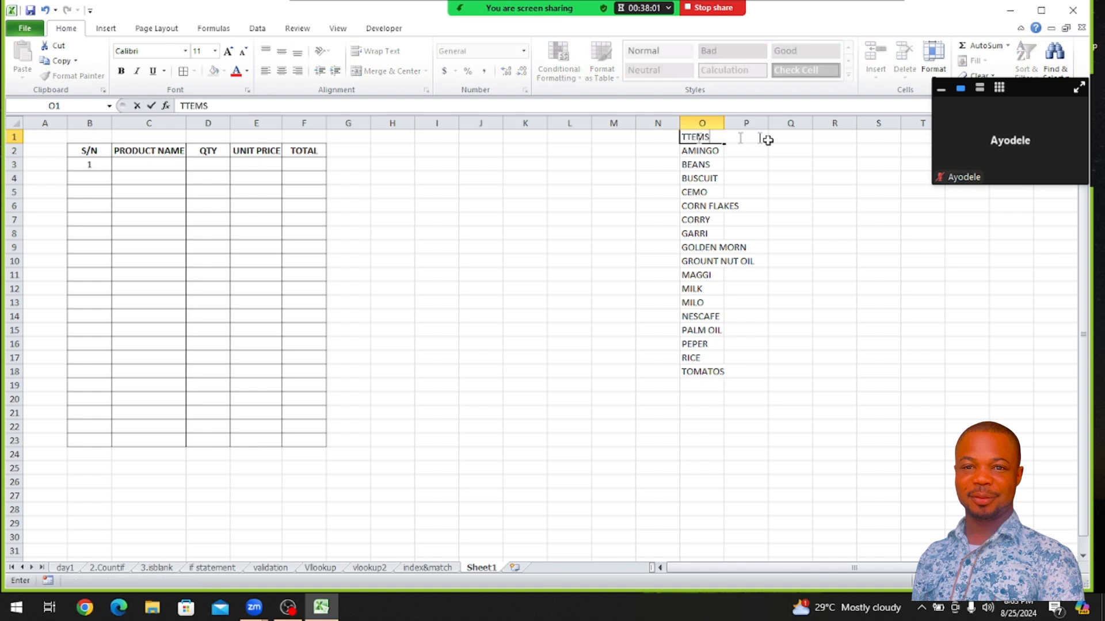
left_click(834, 238)
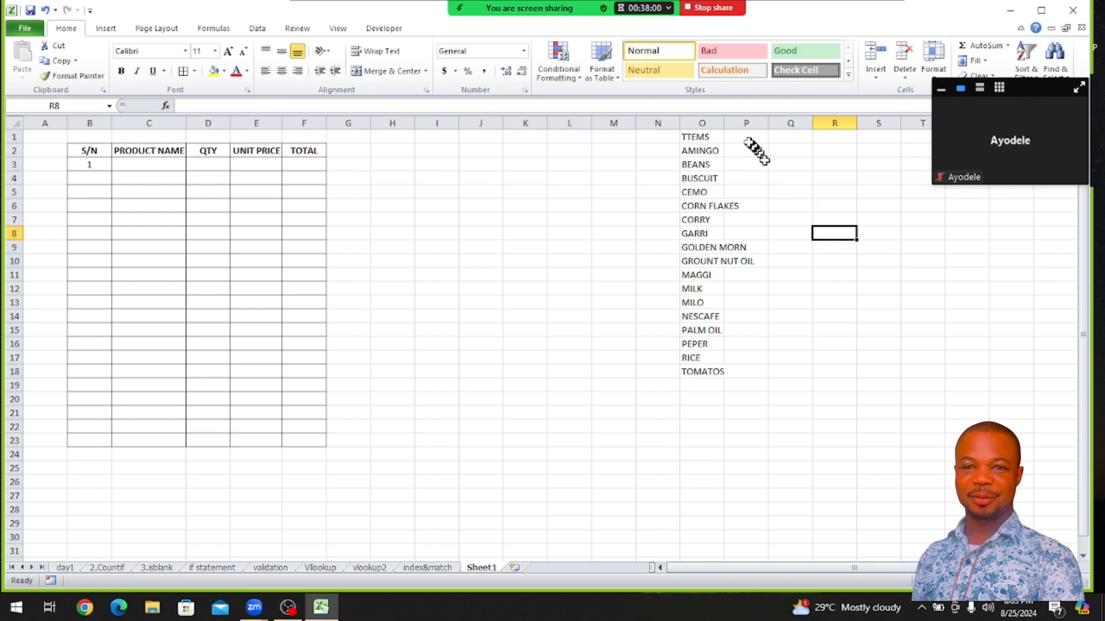
double_click(724, 124)
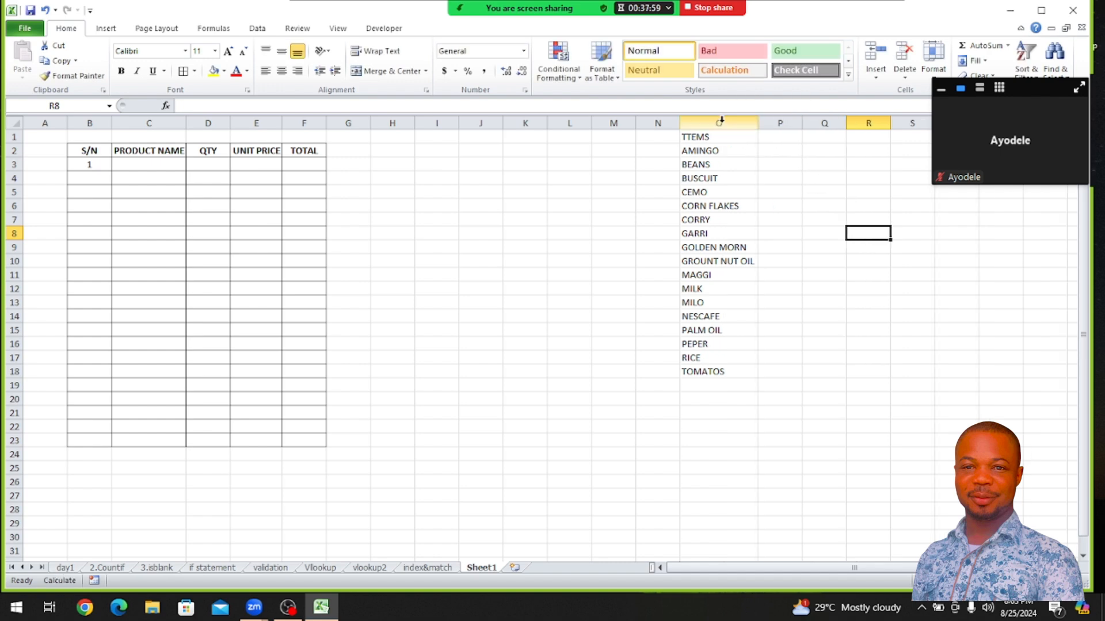
Add the header PRICE in P1 beside the item list header
left_click(778, 140)
type("PRI")
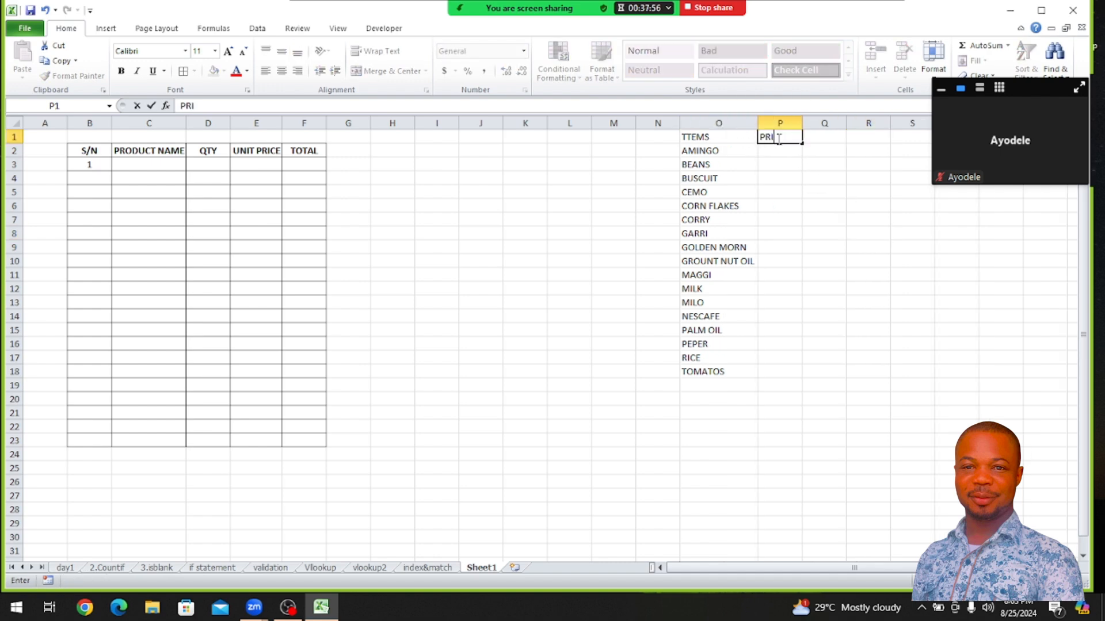
type("CE")
key("Return")
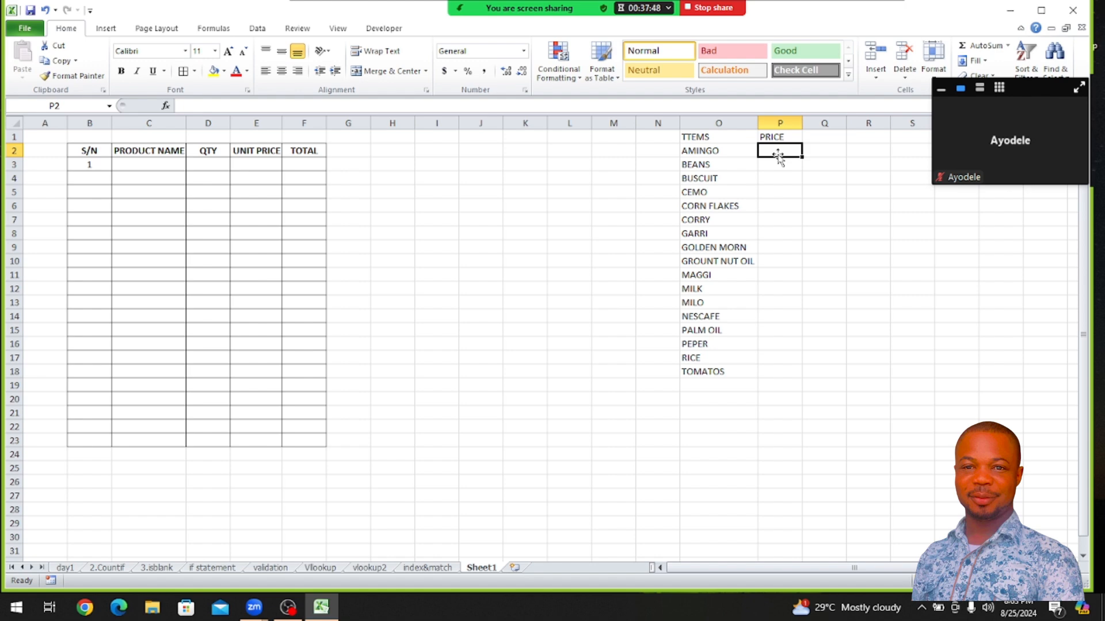
Enter =RANDBETWEEN(80000,100000) in P2 to generate a random price for the first item
type("=")
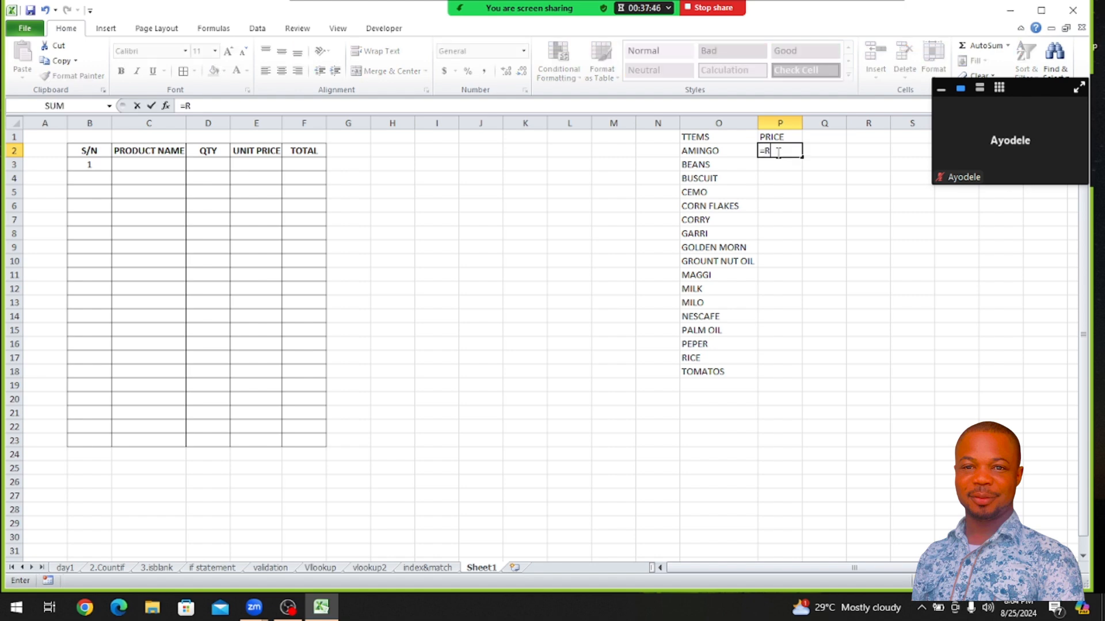
type("RAN")
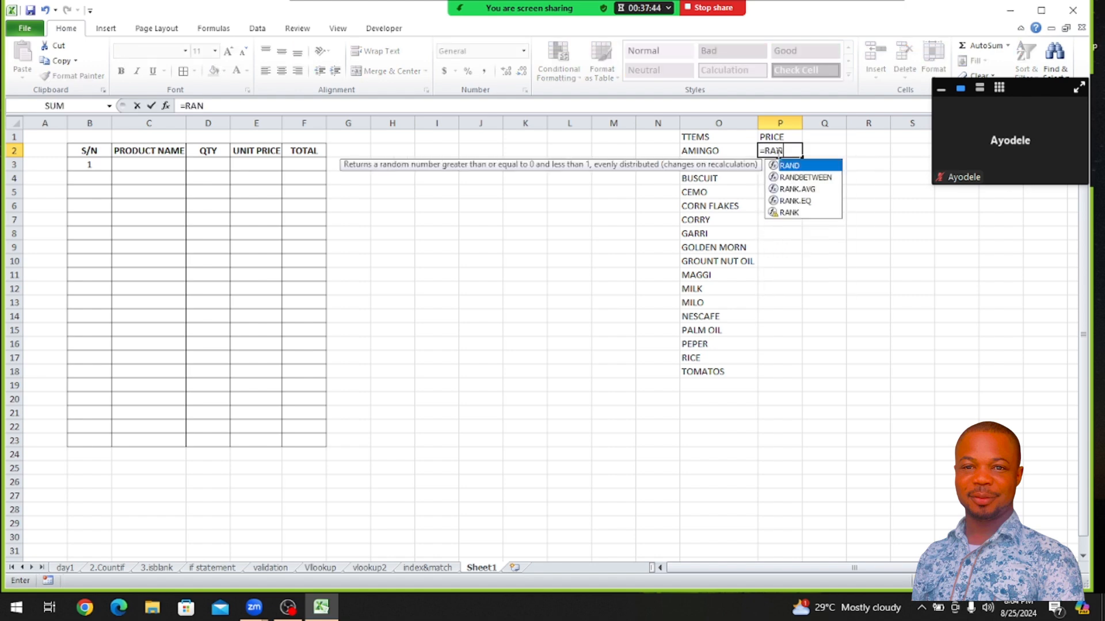
double_click(805, 177)
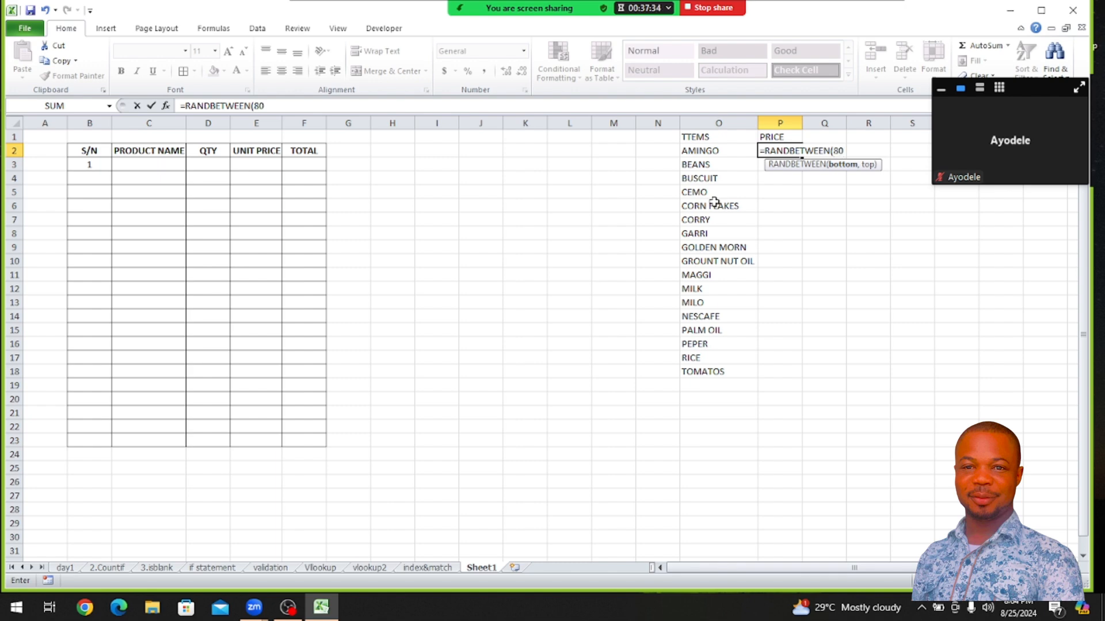
type(",000")
key("BackSpace")
key("BackSpace")
key("BackSpace")
type("000,100000")
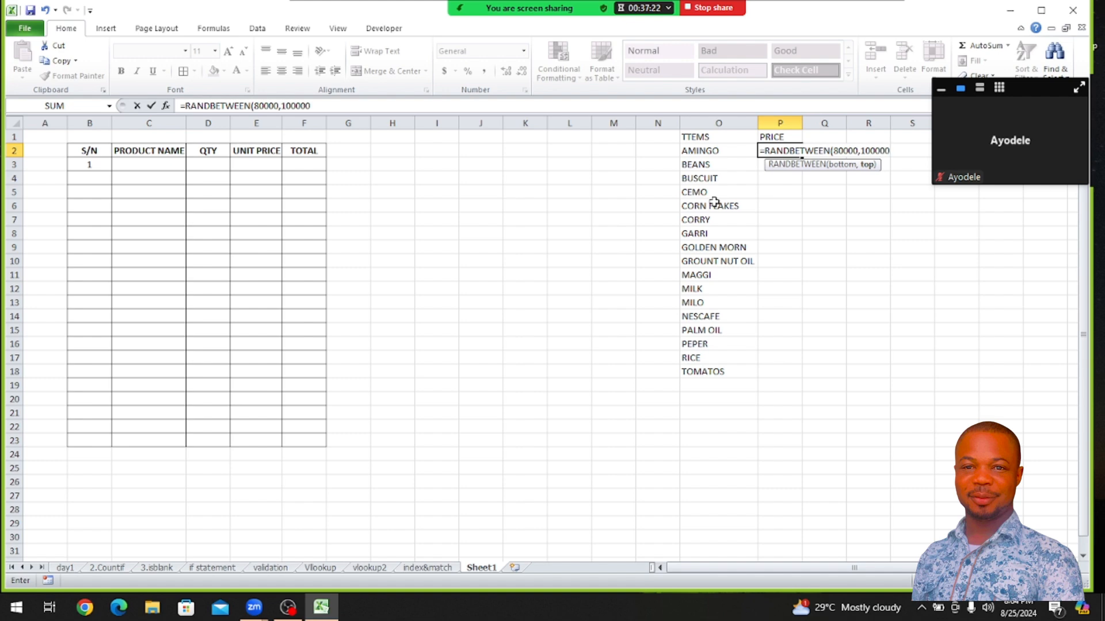
type(")")
key("Return")
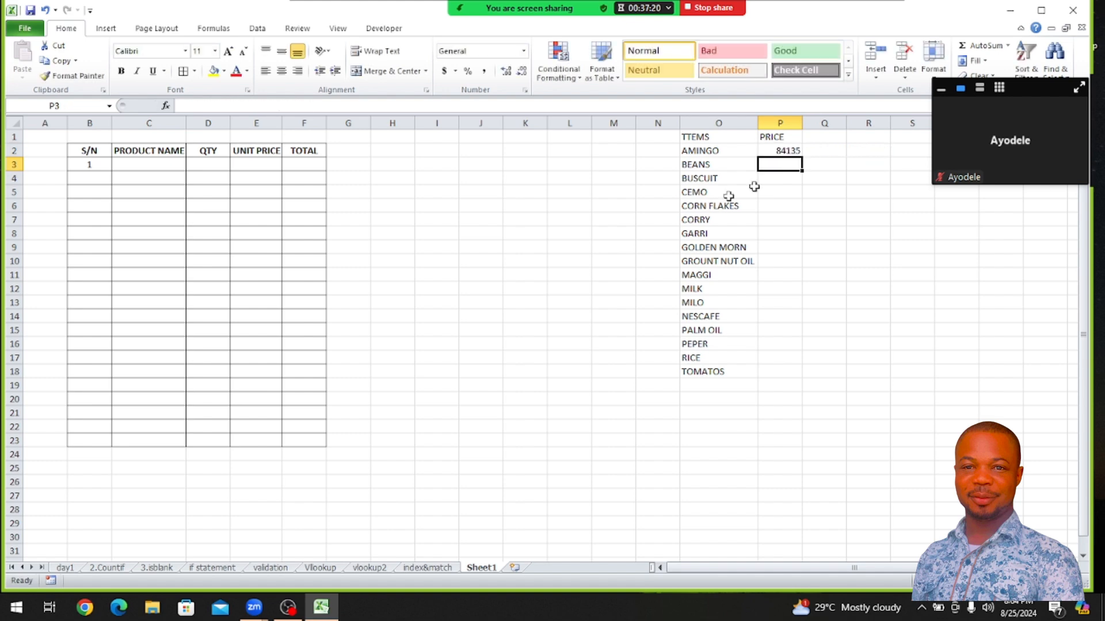
Fill the random price formula in P2 down to P18 and format the prices as centred, comma style with no decimals
left_click(770, 150)
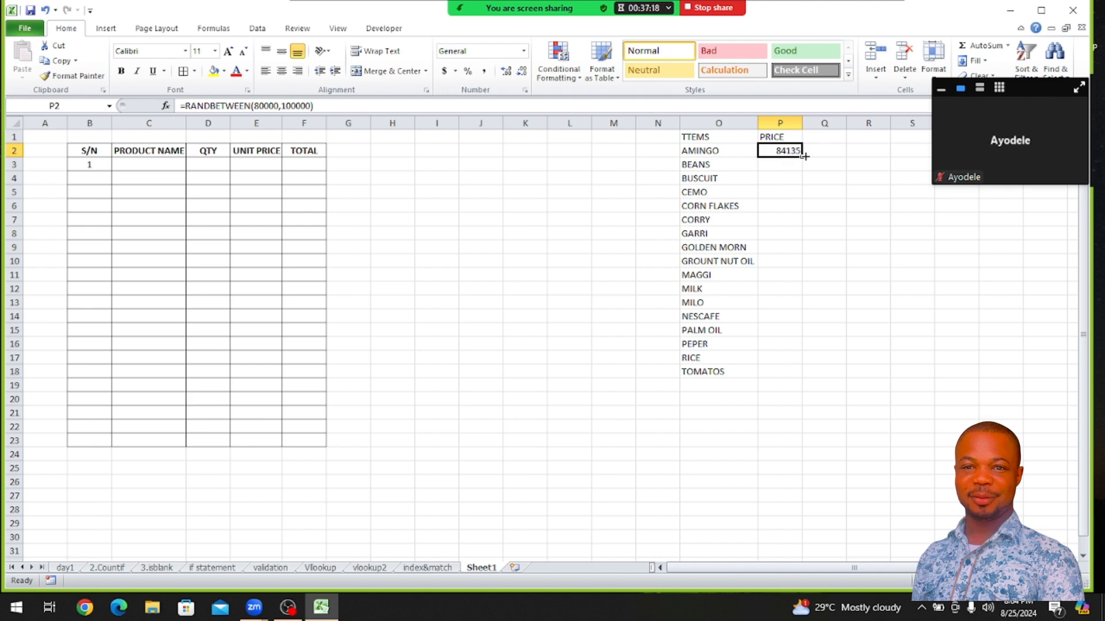
left_click_drag(802, 157, 817, 373)
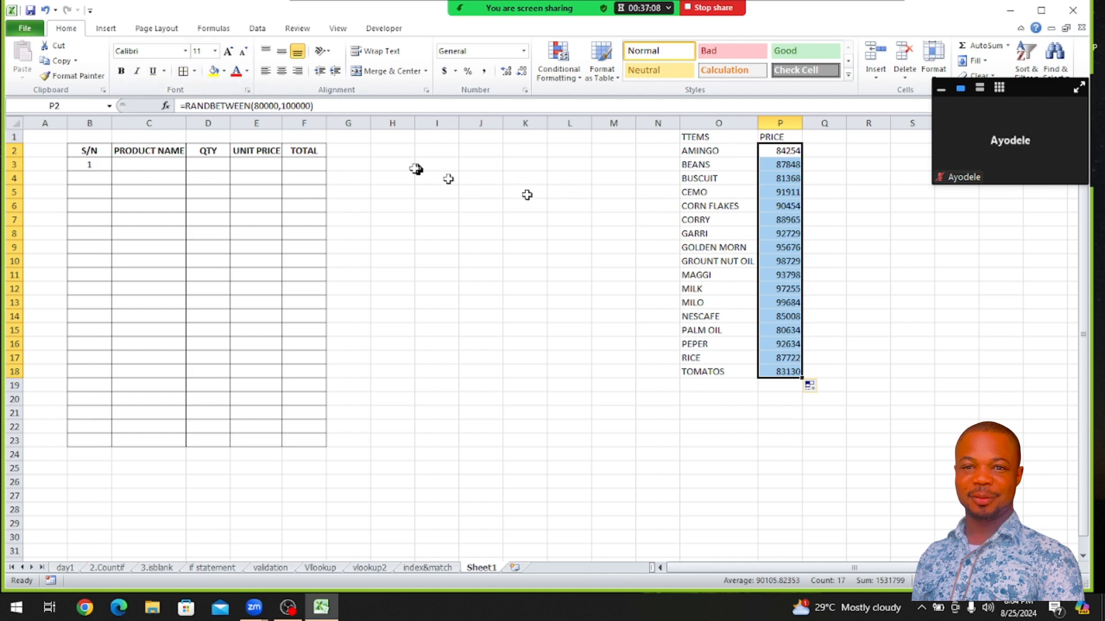
left_click(282, 73)
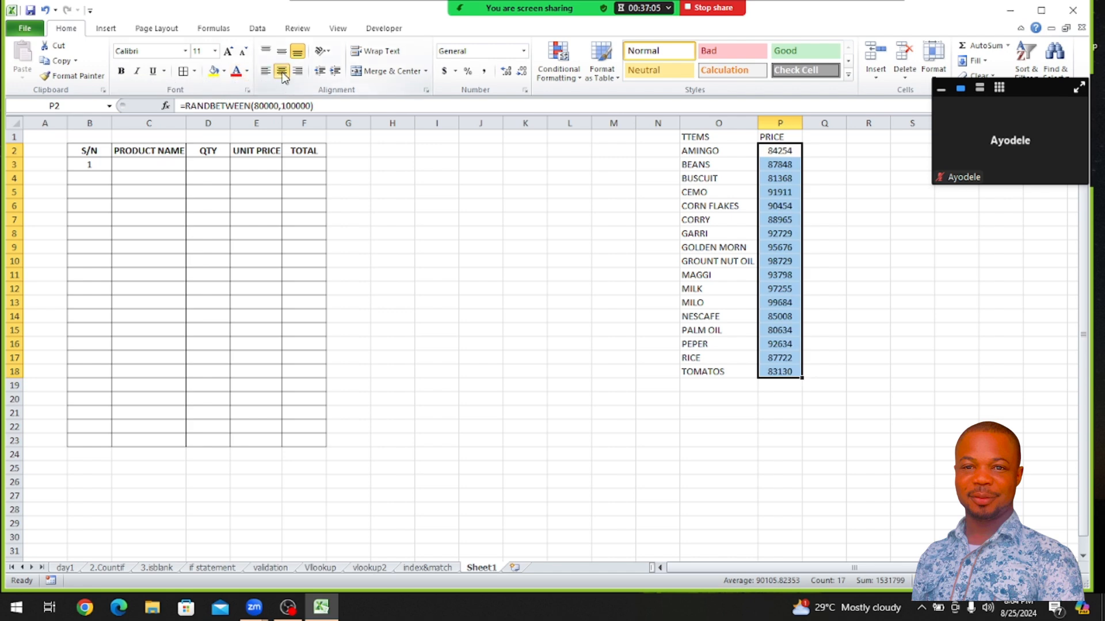
left_click(484, 72)
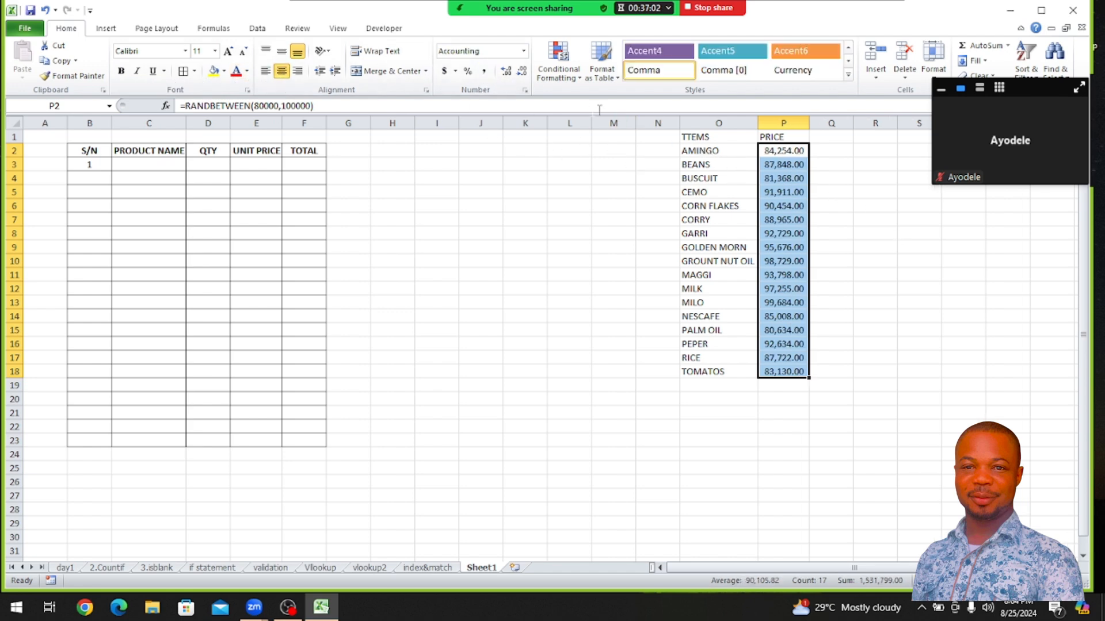
left_click(522, 73)
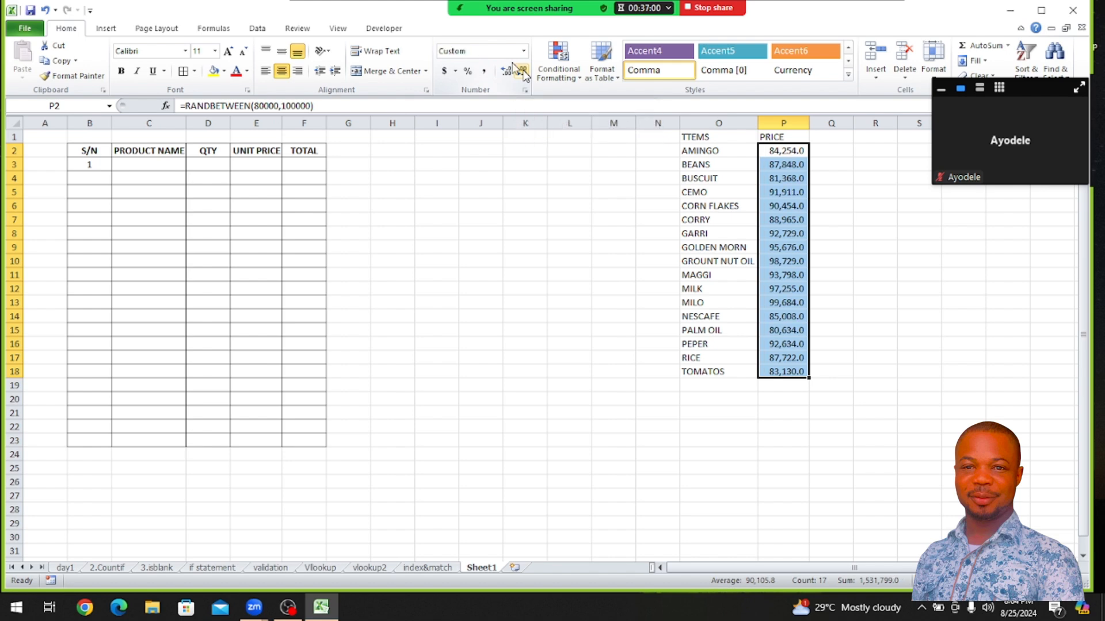
left_click(522, 73)
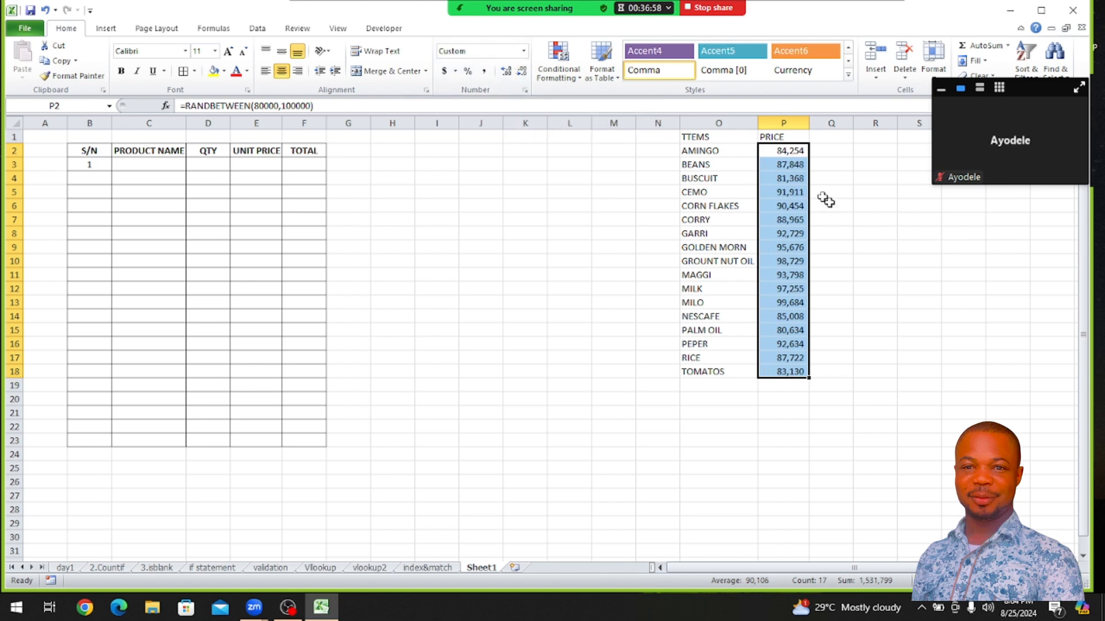
Replace the random price formulas in P2:P18 with their fixed values by copying and pasting them in place as values
right_click(778, 152)
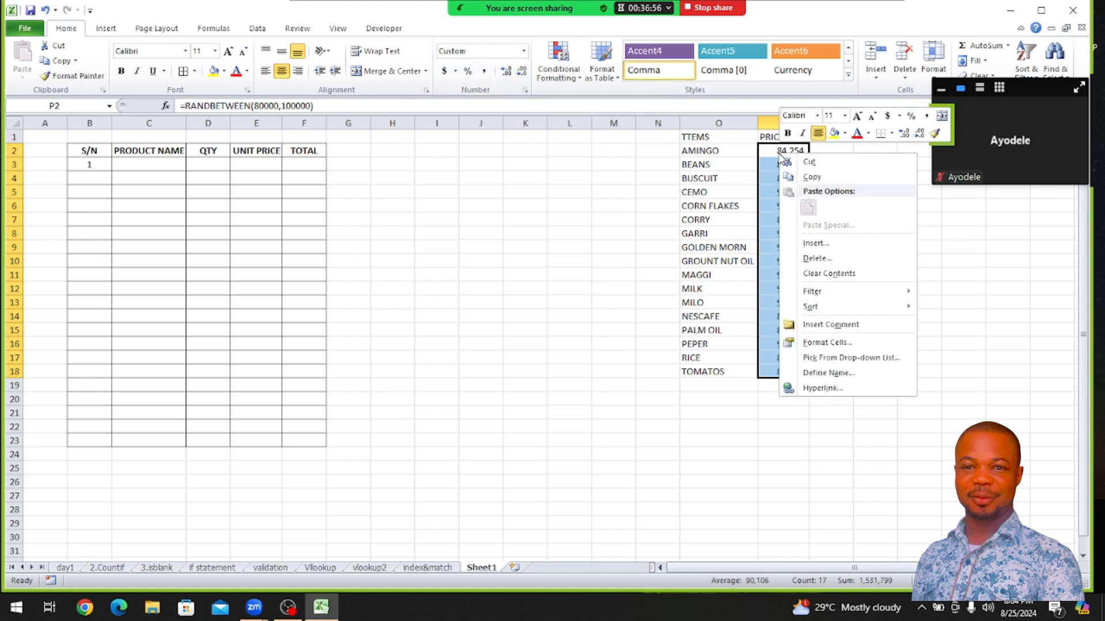
left_click(811, 178)
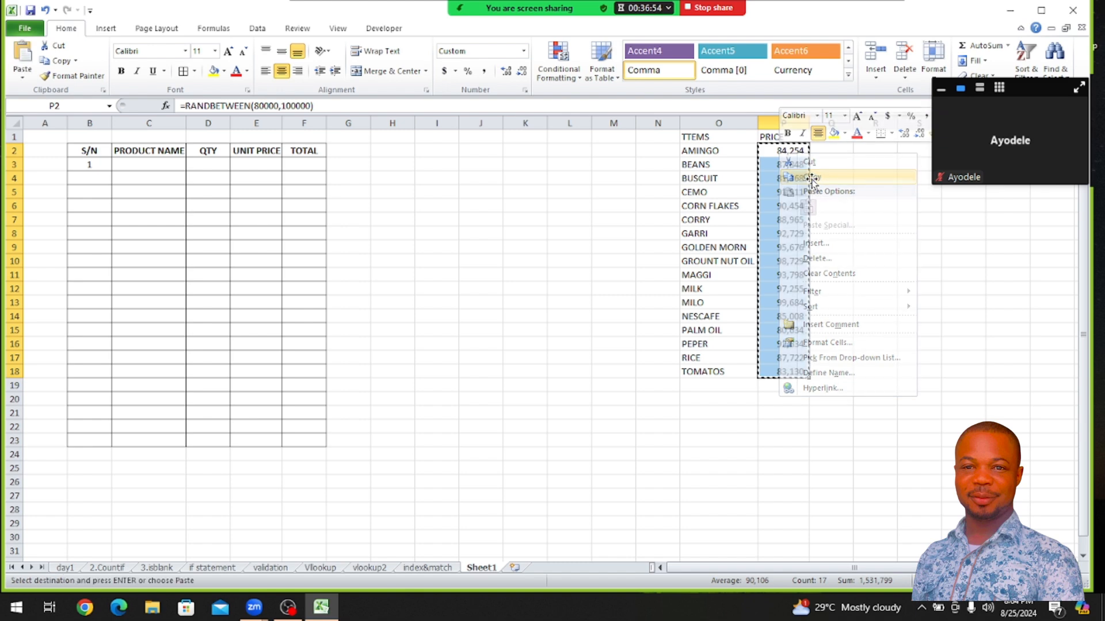
right_click(778, 172)
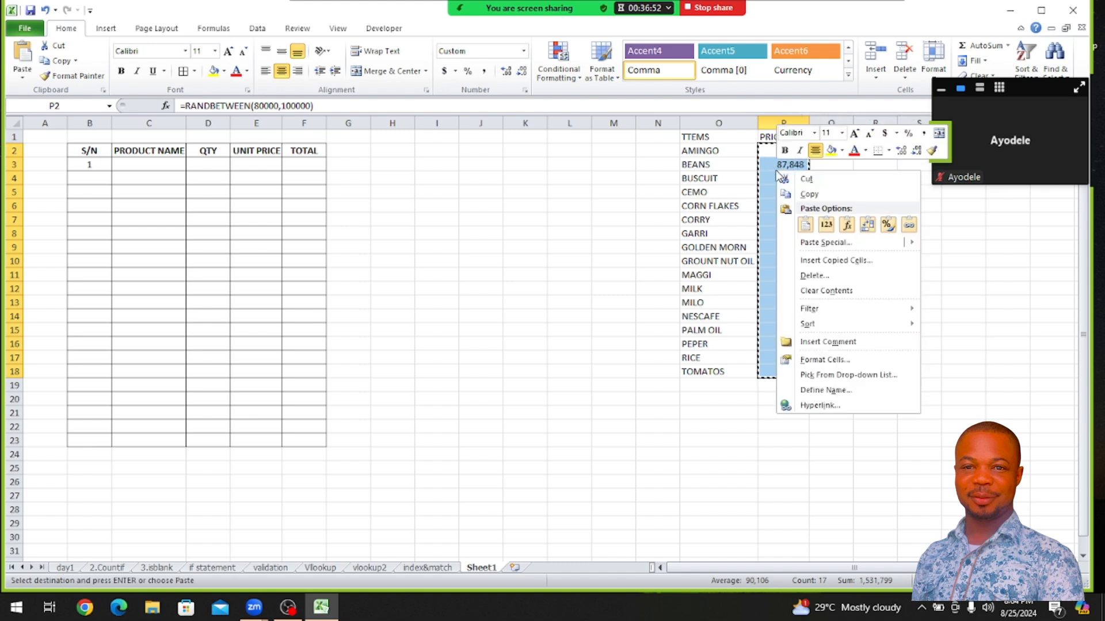
left_click(826, 225)
left_click(917, 344)
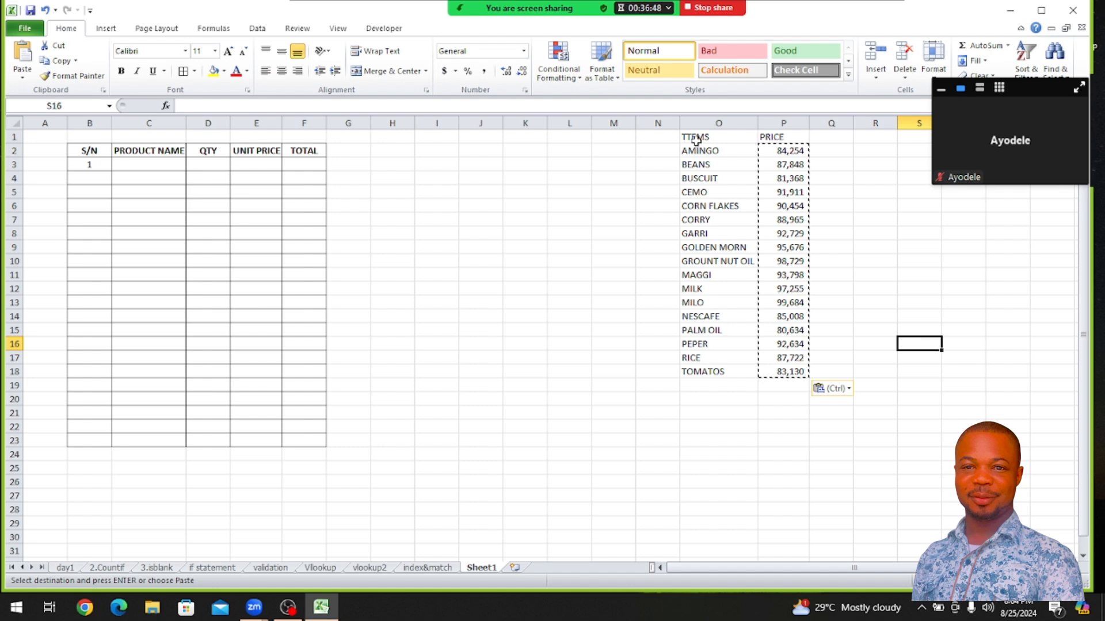
key("Escape")
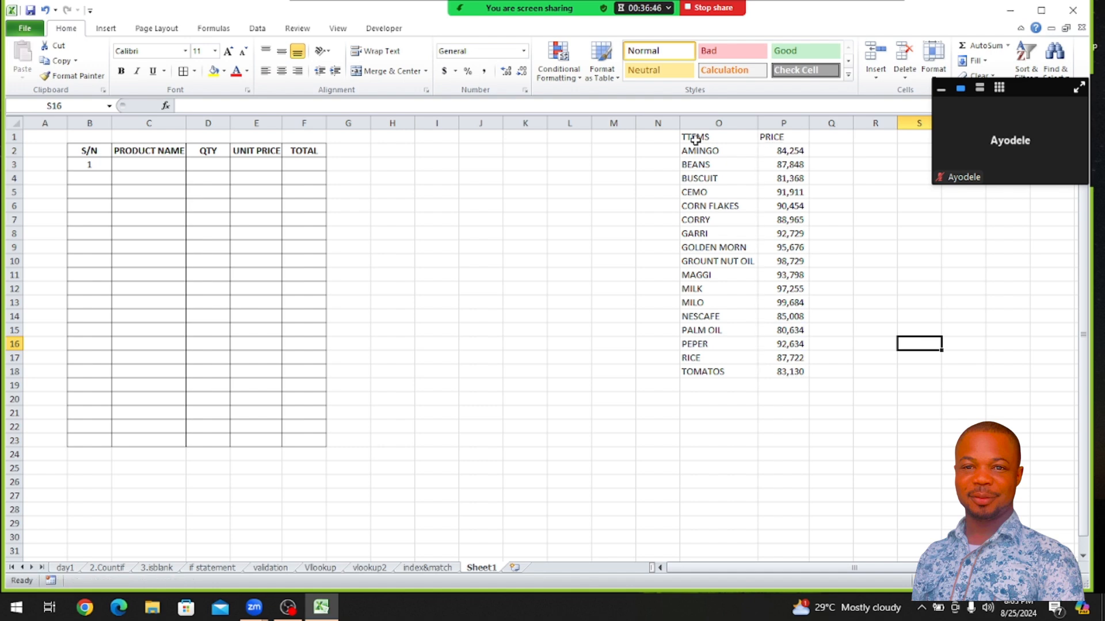
Convert the item price list O1:P19 into a table with headers
left_click_drag(695, 140, 806, 384)
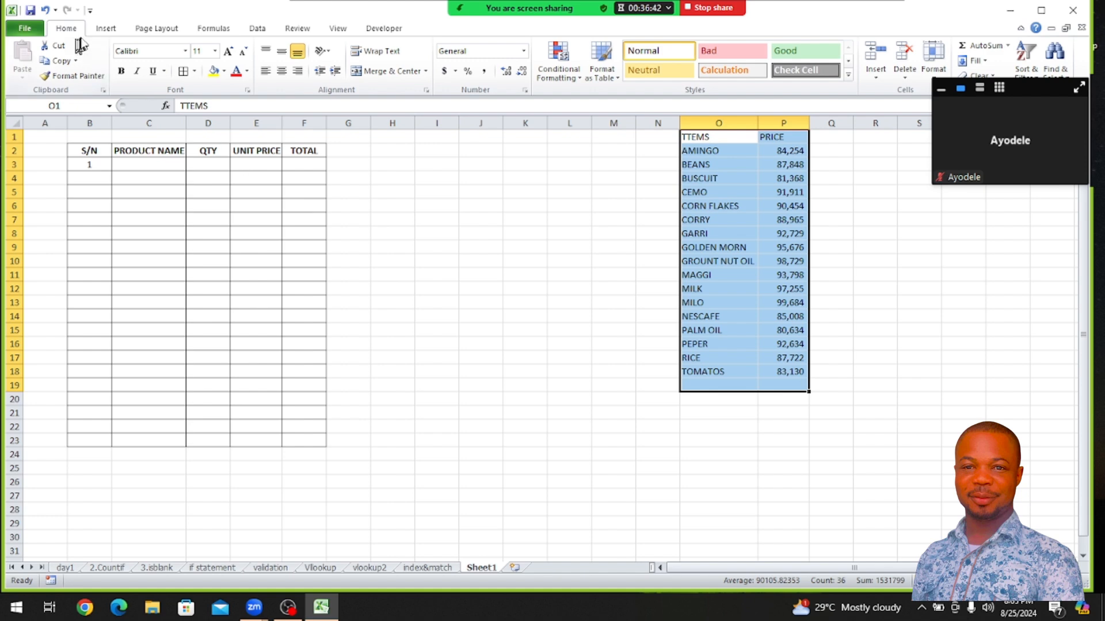
left_click(97, 29)
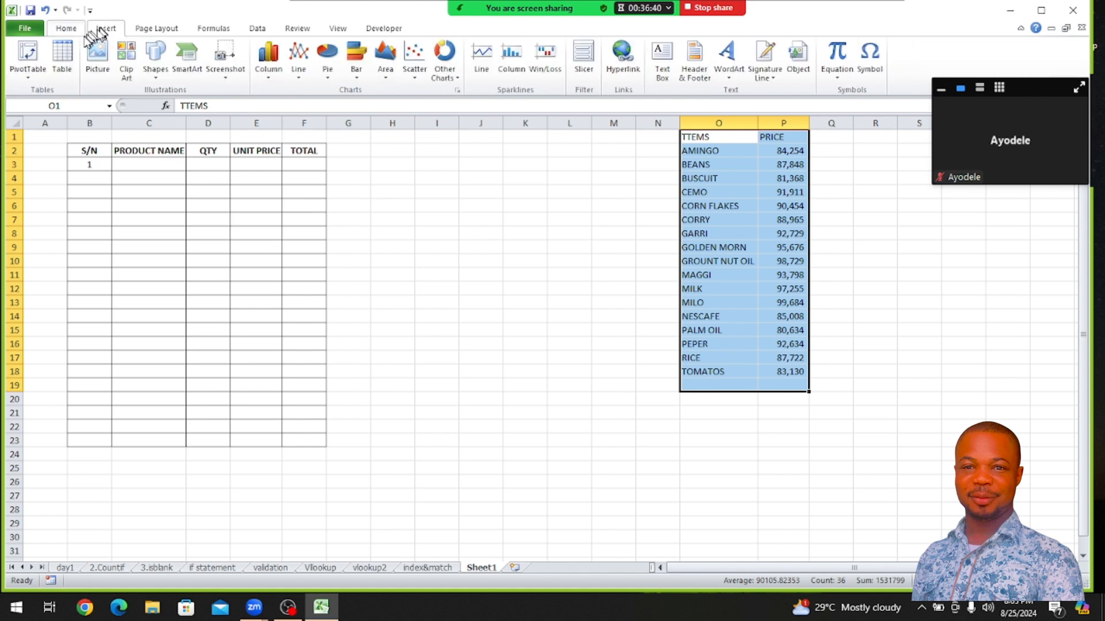
left_click(64, 54)
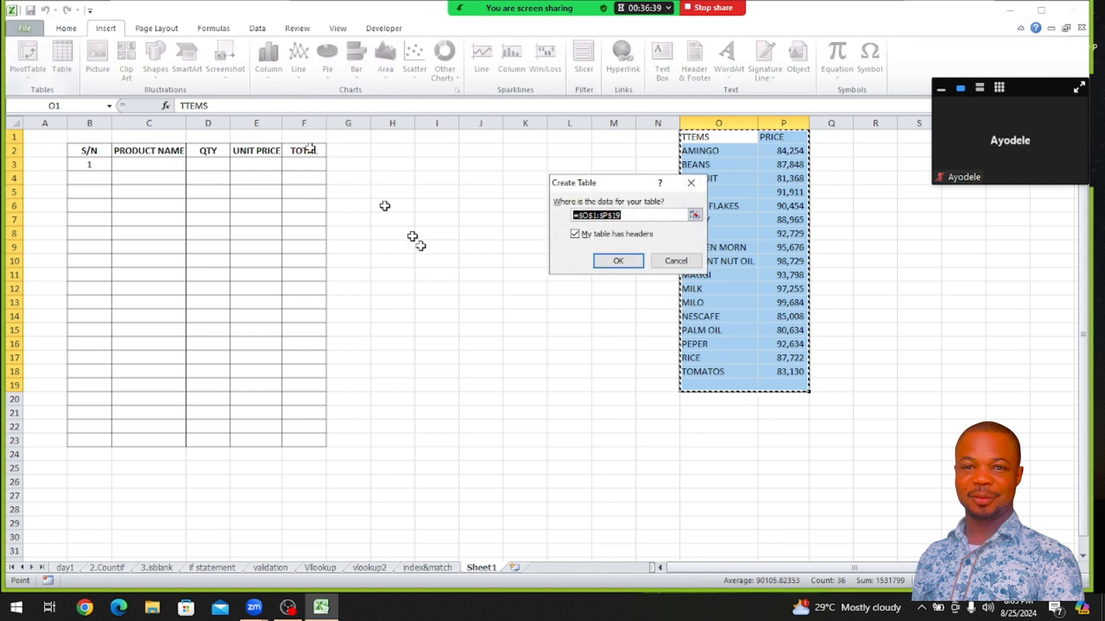
left_click(619, 261)
left_click(903, 316)
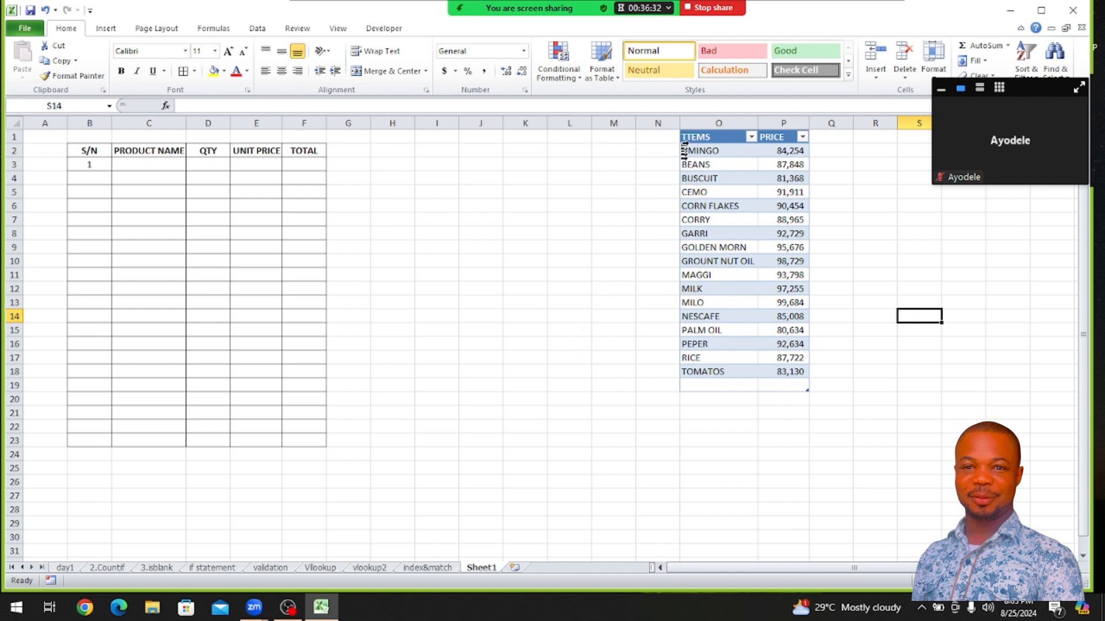
Start a data validation rule for the PRODUCT NAME cells C3:C23 with List as the allowed type
left_click(699, 178)
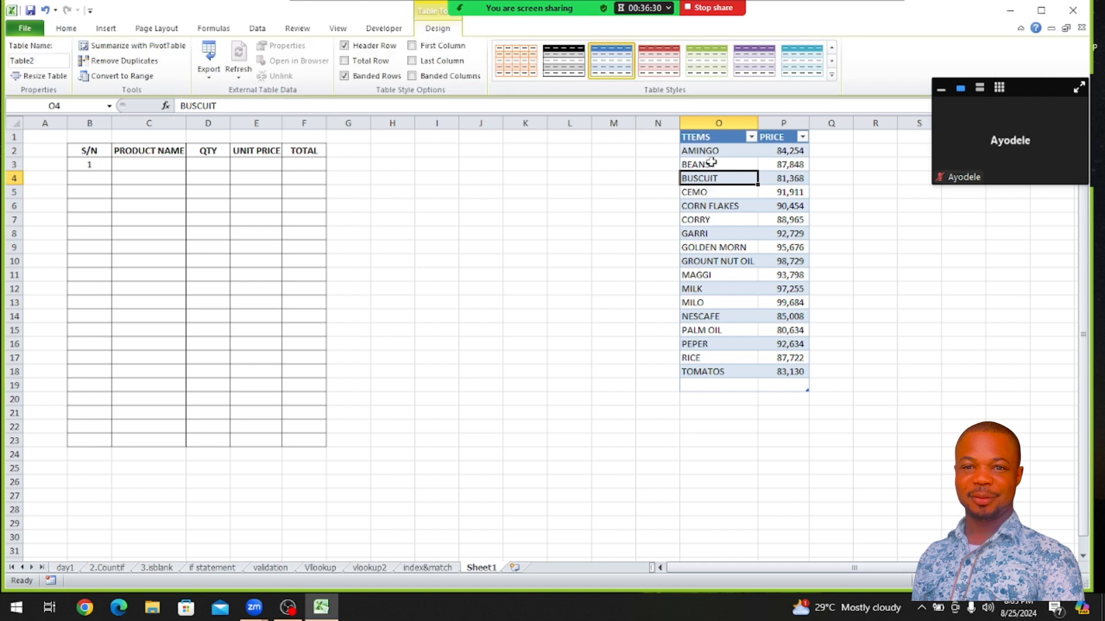
left_click_drag(702, 151, 692, 369)
left_click(143, 165)
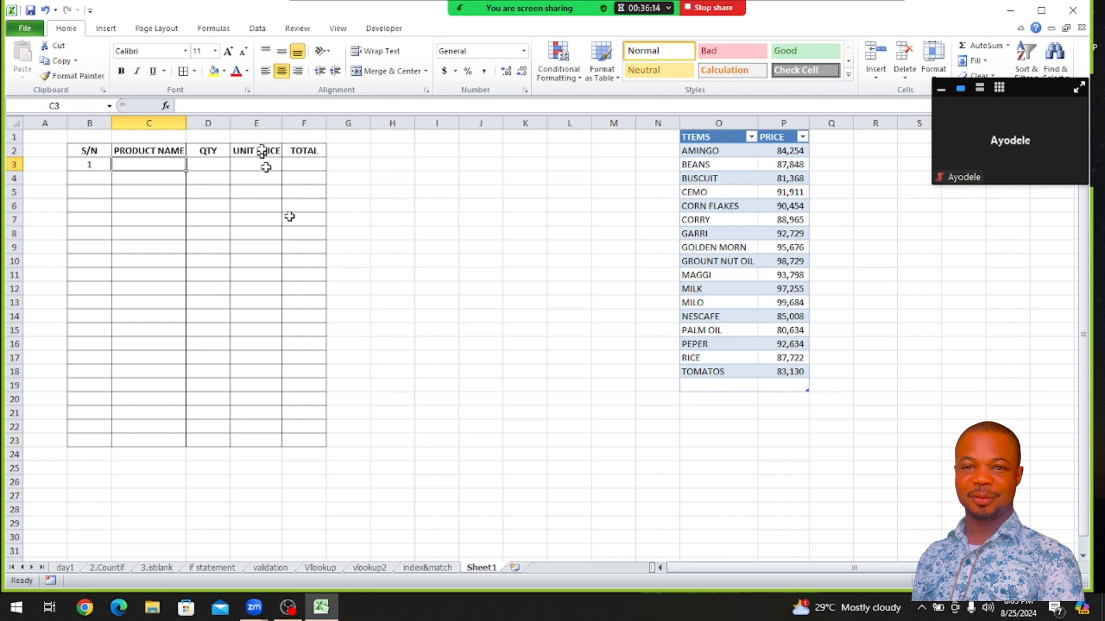
left_click_drag(156, 164, 169, 442)
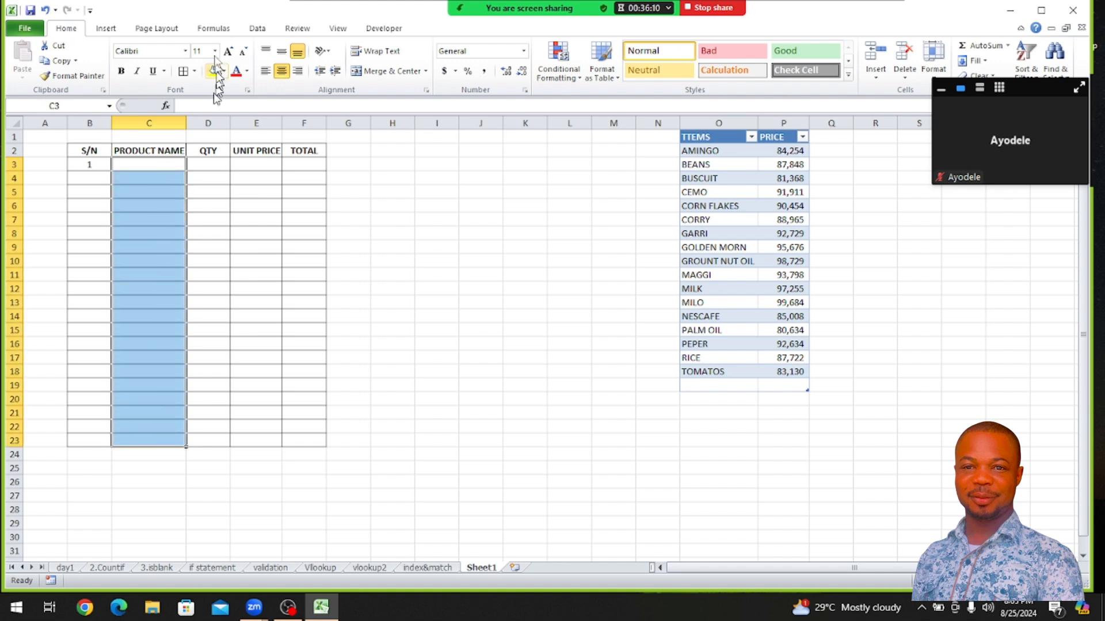
left_click(257, 29)
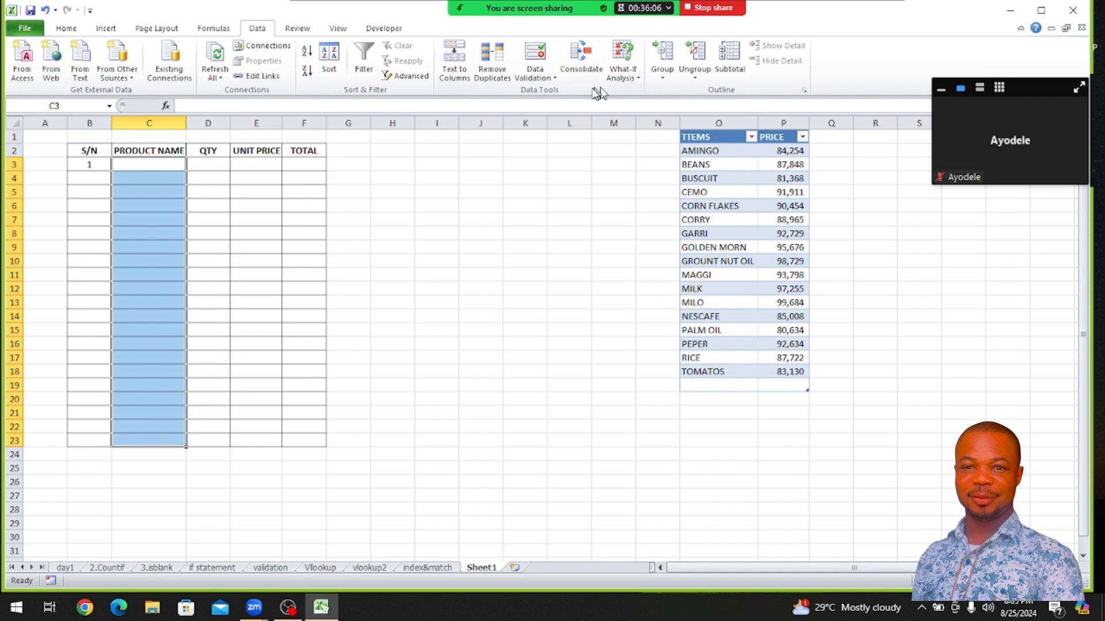
left_click(535, 75)
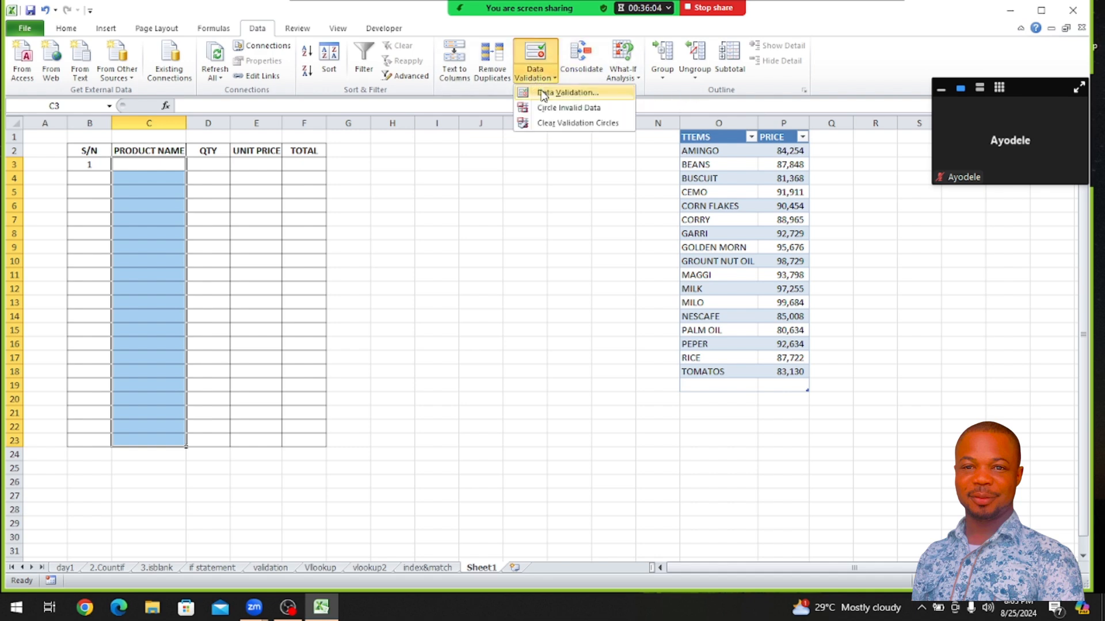
left_click(544, 94)
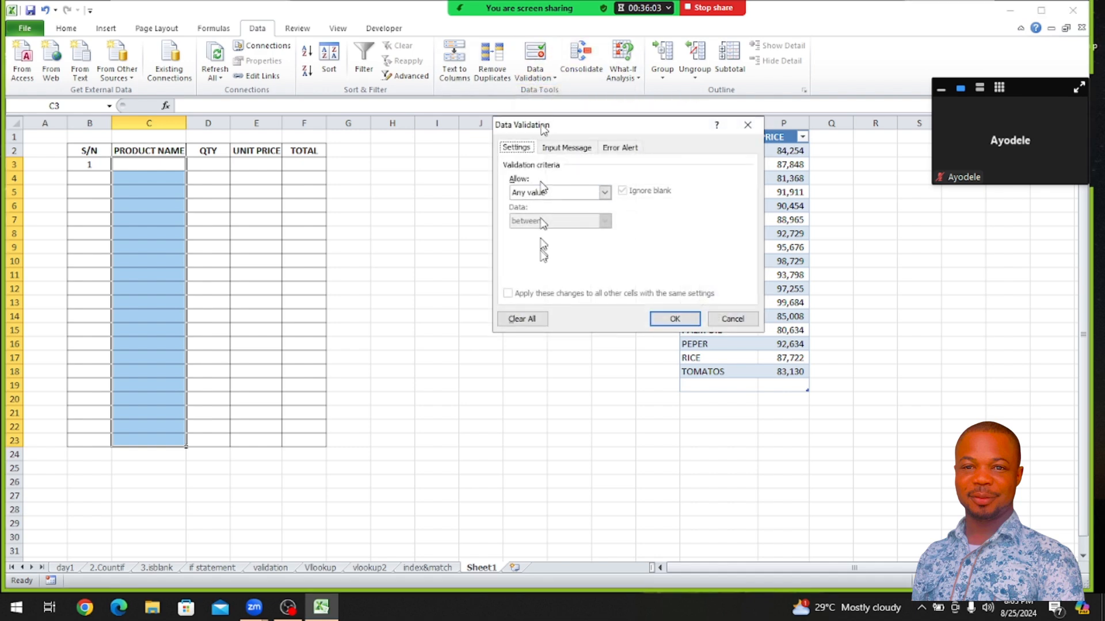
left_click(606, 193)
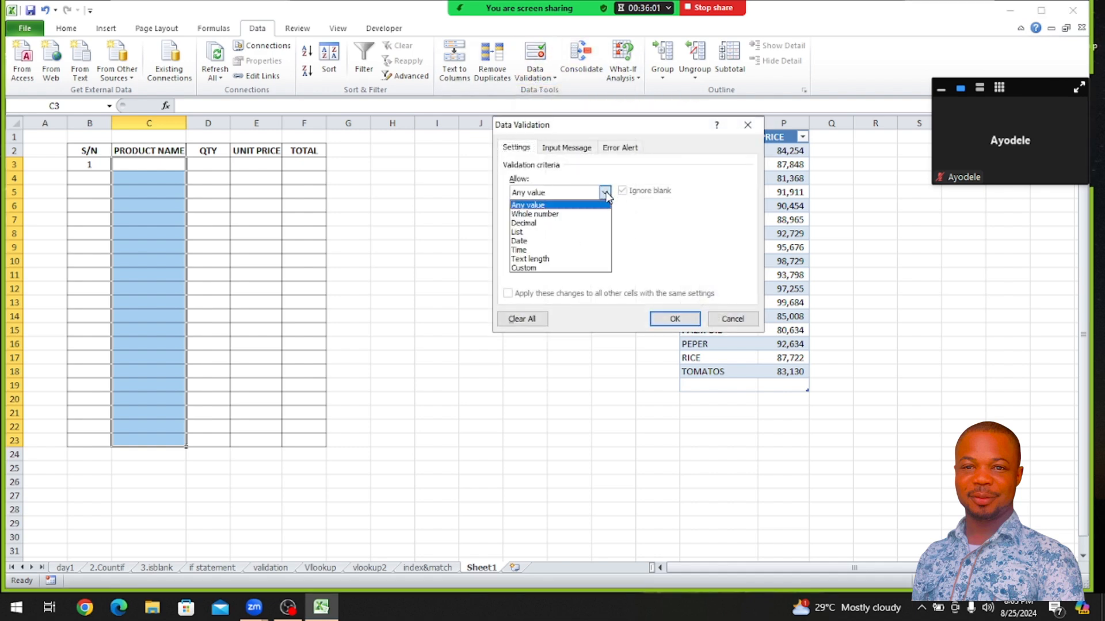
left_click(581, 233)
Set the validation list source to =$O$1:$O$19 and apply the rule
left_click(679, 249)
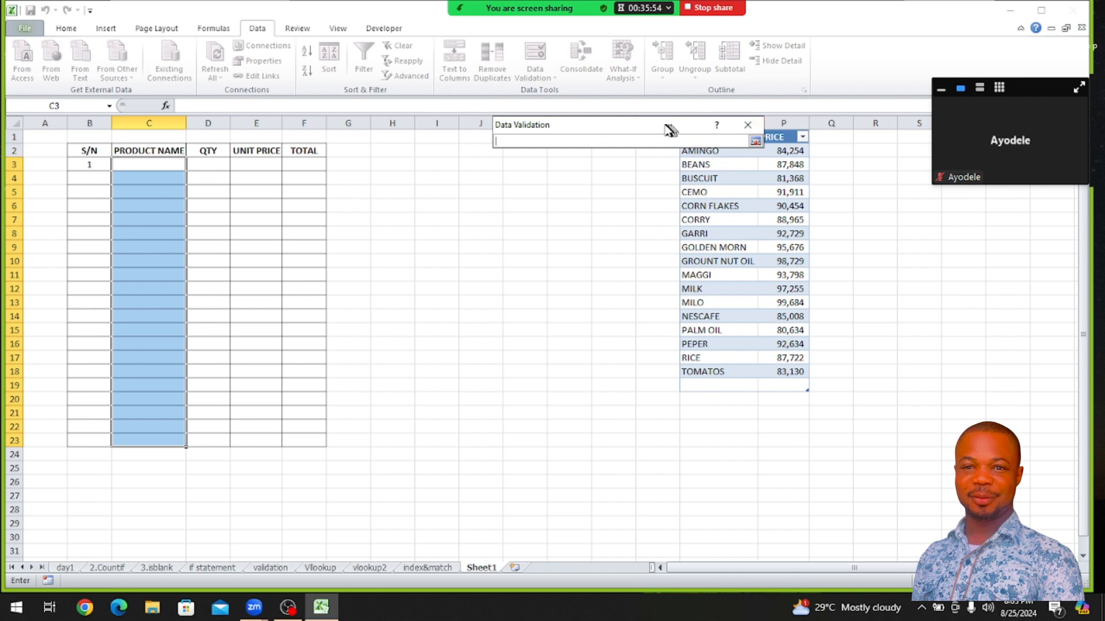
left_click_drag(610, 125, 521, 109)
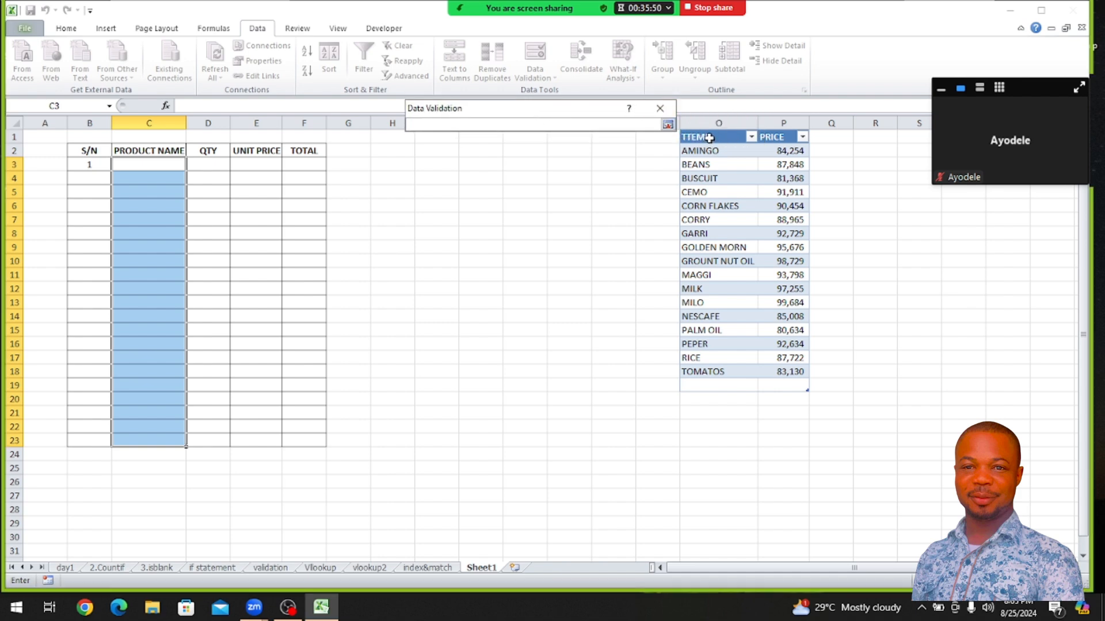
left_click_drag(713, 139, 720, 383)
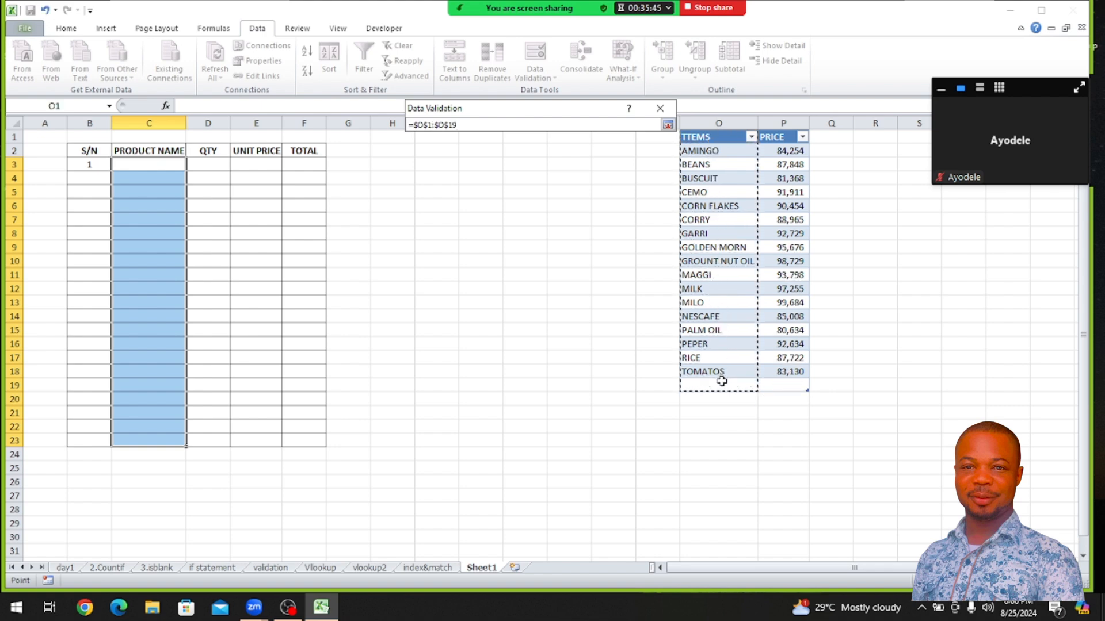
left_click(668, 124)
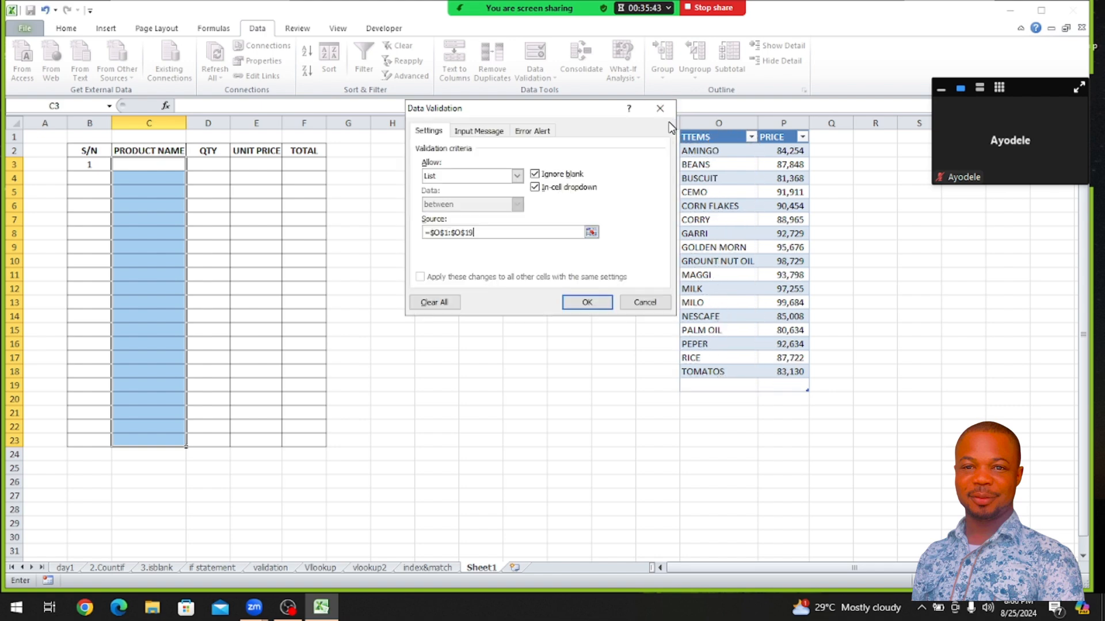
left_click(587, 301)
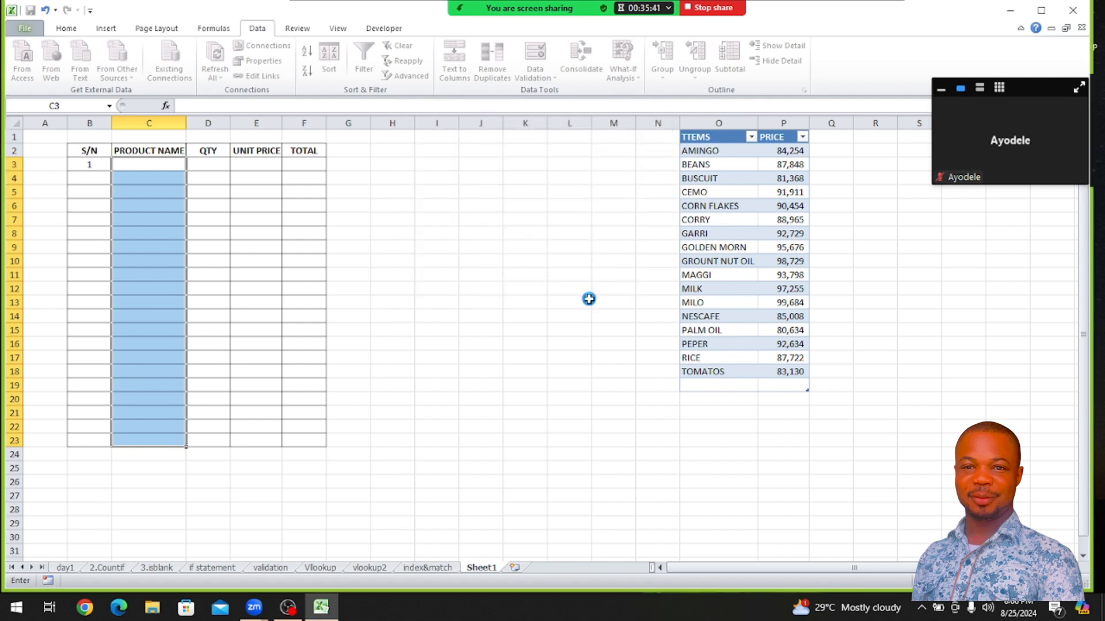
Choose MILK in C3 and NESCAFE in C4 from the product name dropdown lists
left_click(190, 206)
left_click(155, 165)
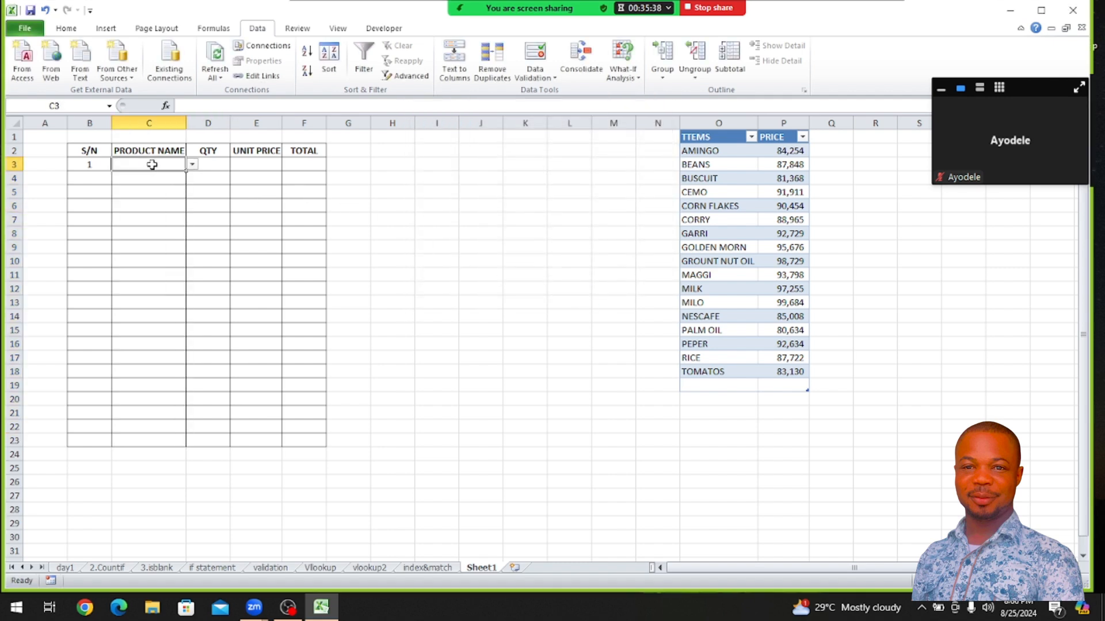
left_click(192, 165)
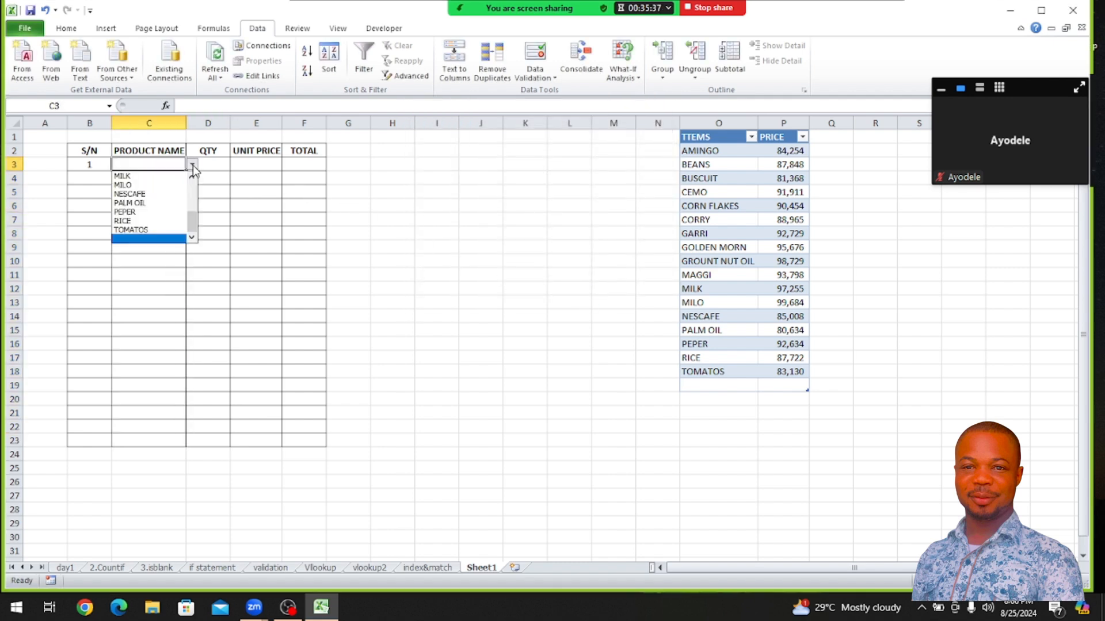
left_click(161, 176)
left_click(151, 178)
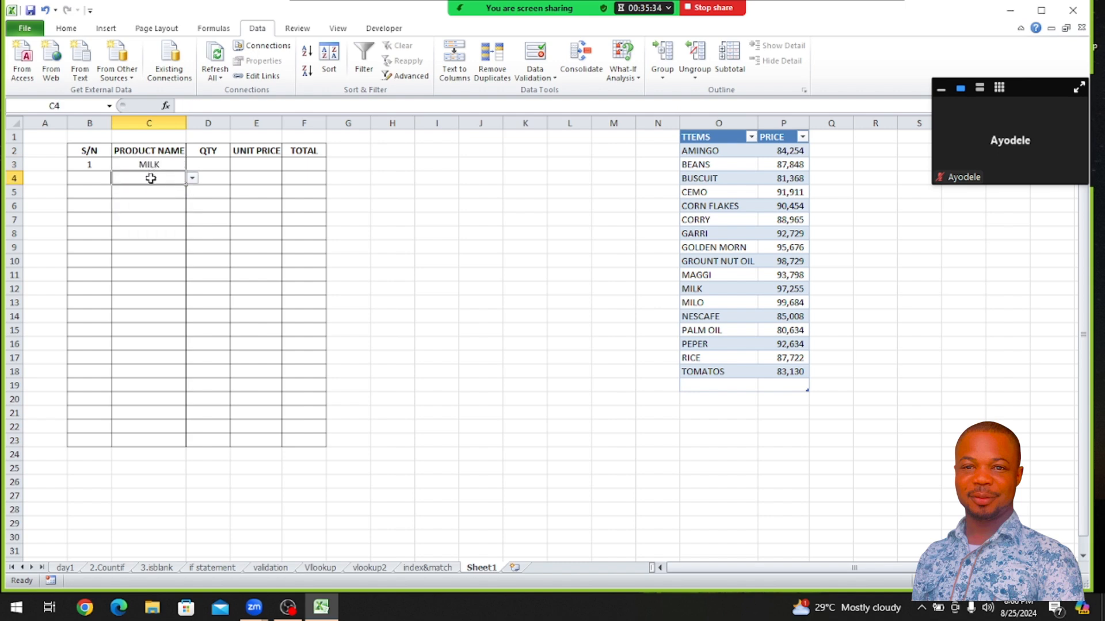
left_click(193, 179)
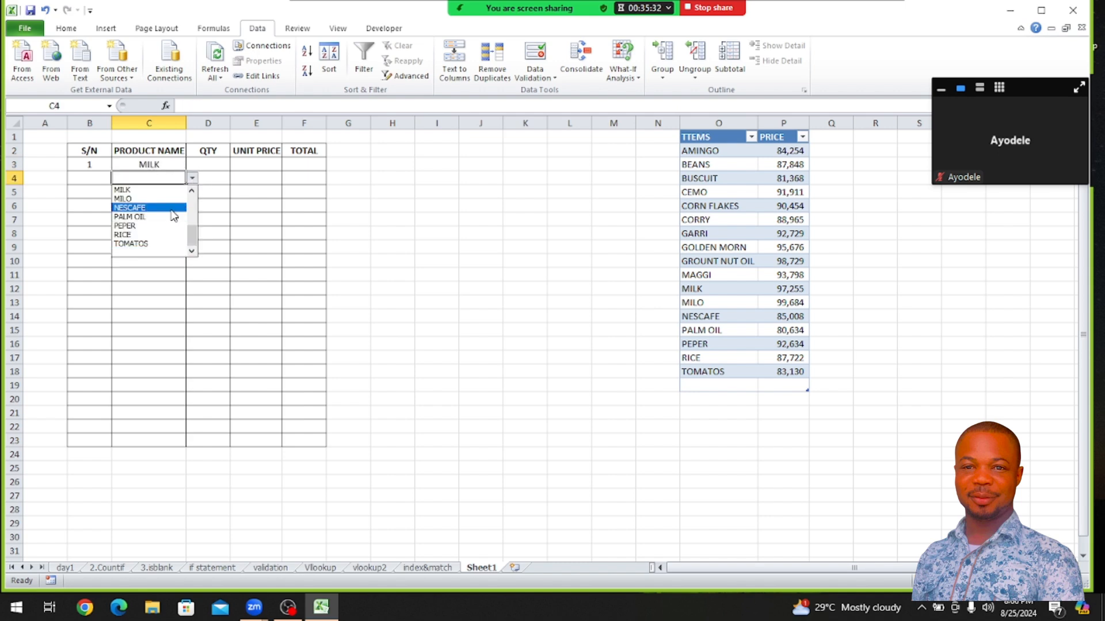
left_click(171, 209)
Choose PALM OIL in C5, TOMATOS in C6 and NESCAFE in C7 from the product name dropdown lists
left_click(158, 193)
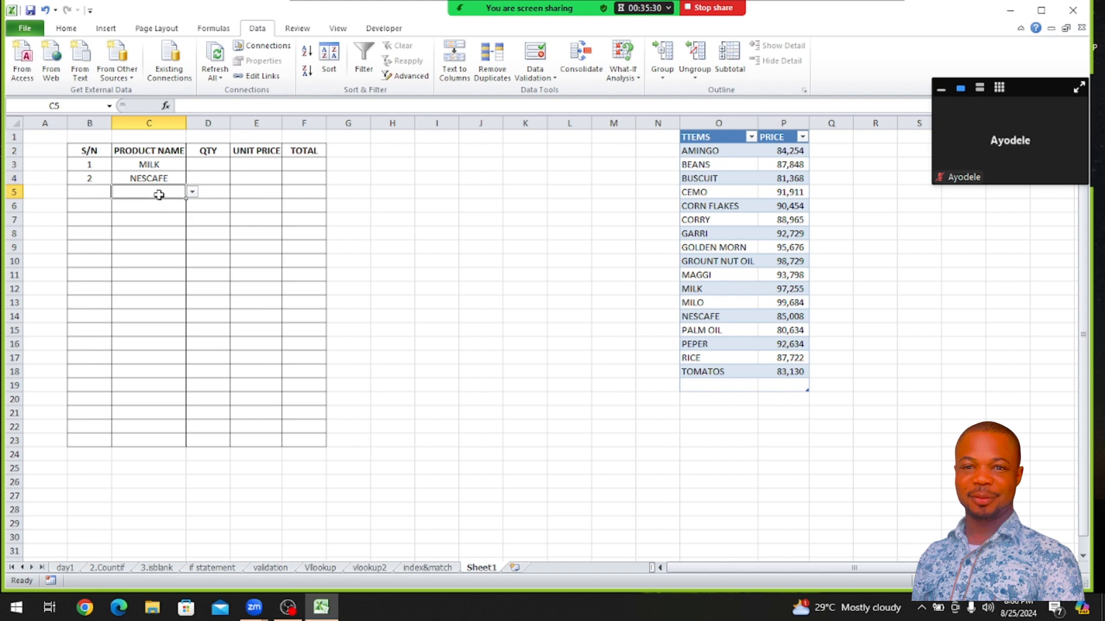
left_click(194, 192)
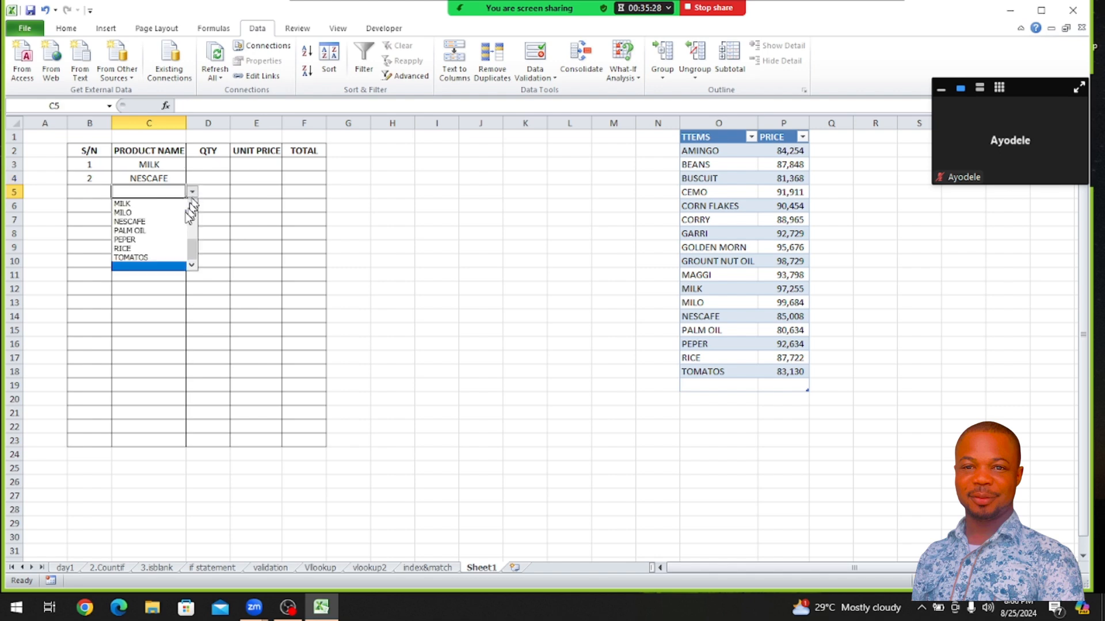
left_click(173, 233)
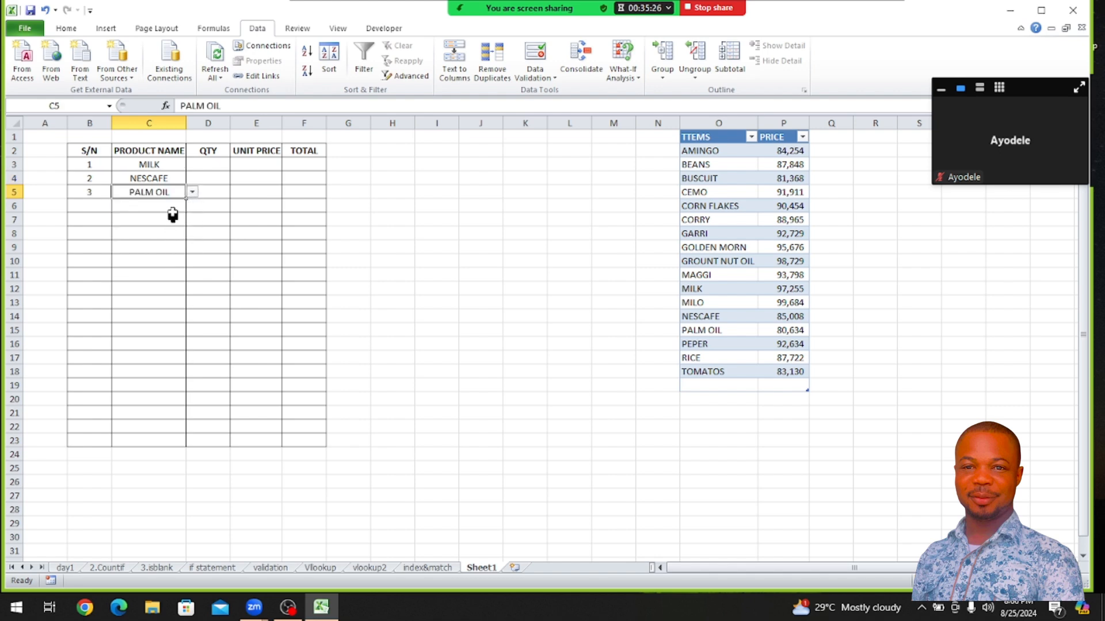
left_click(175, 206)
left_click(192, 205)
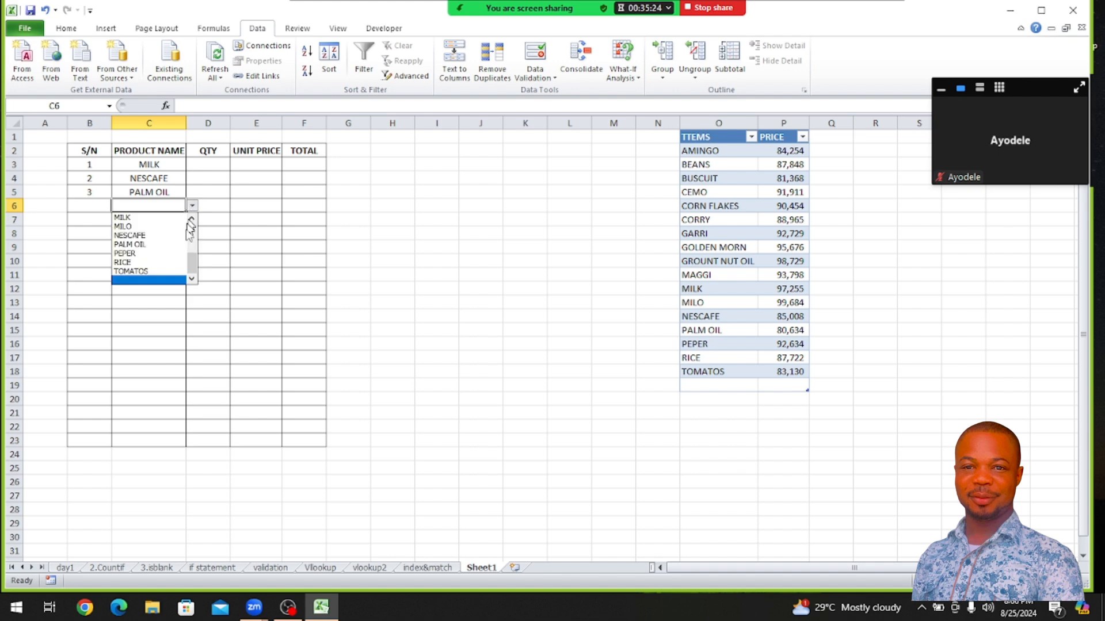
left_click(161, 272)
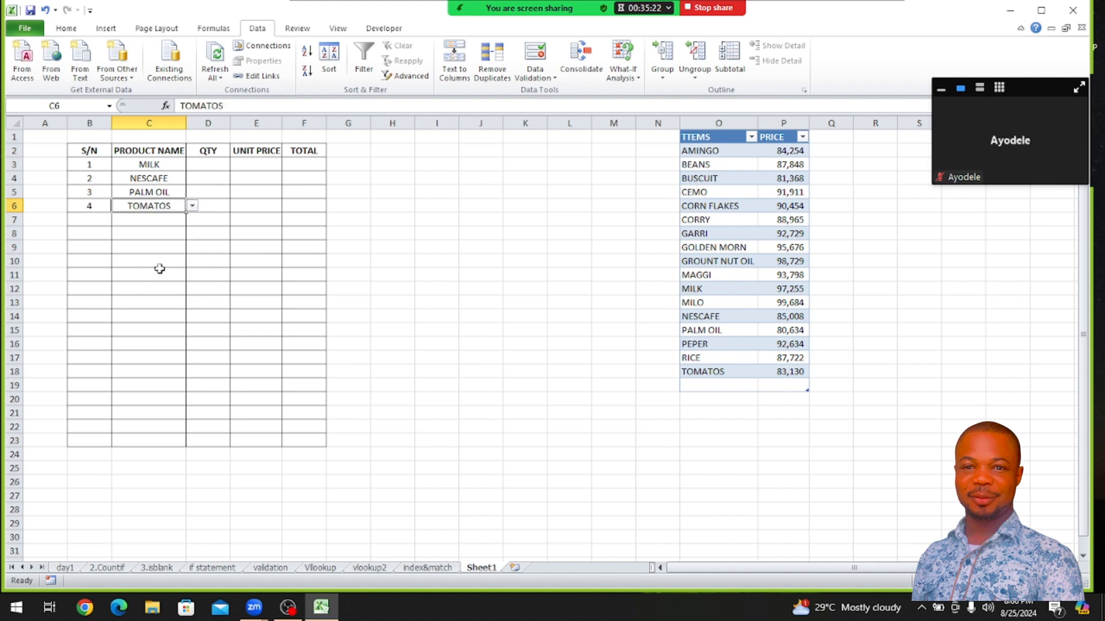
left_click(153, 225)
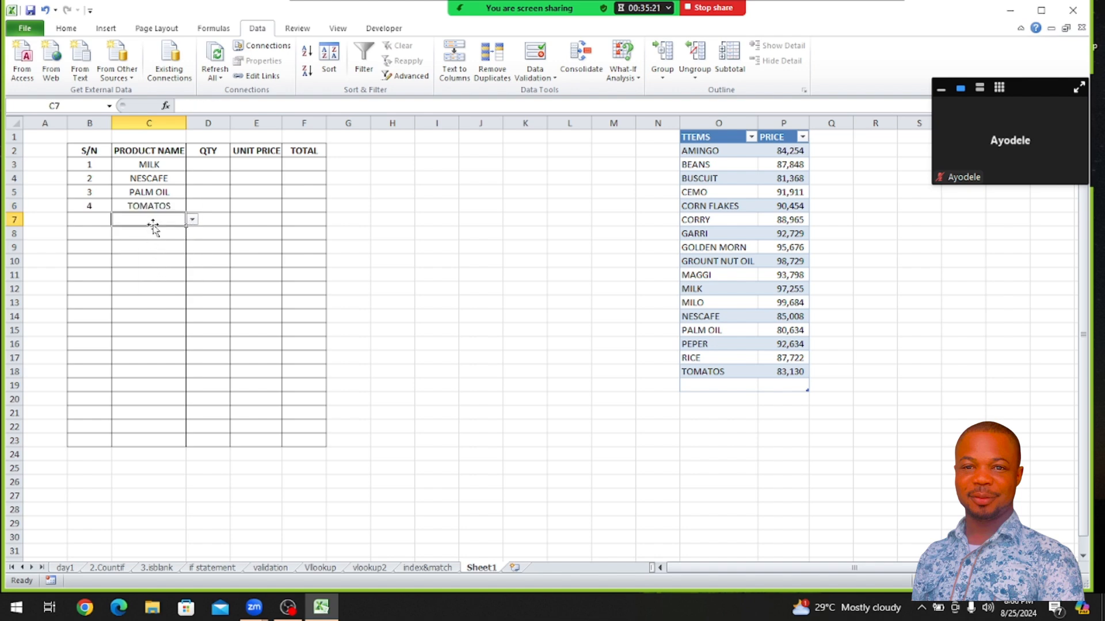
left_click(192, 219)
left_click(170, 251)
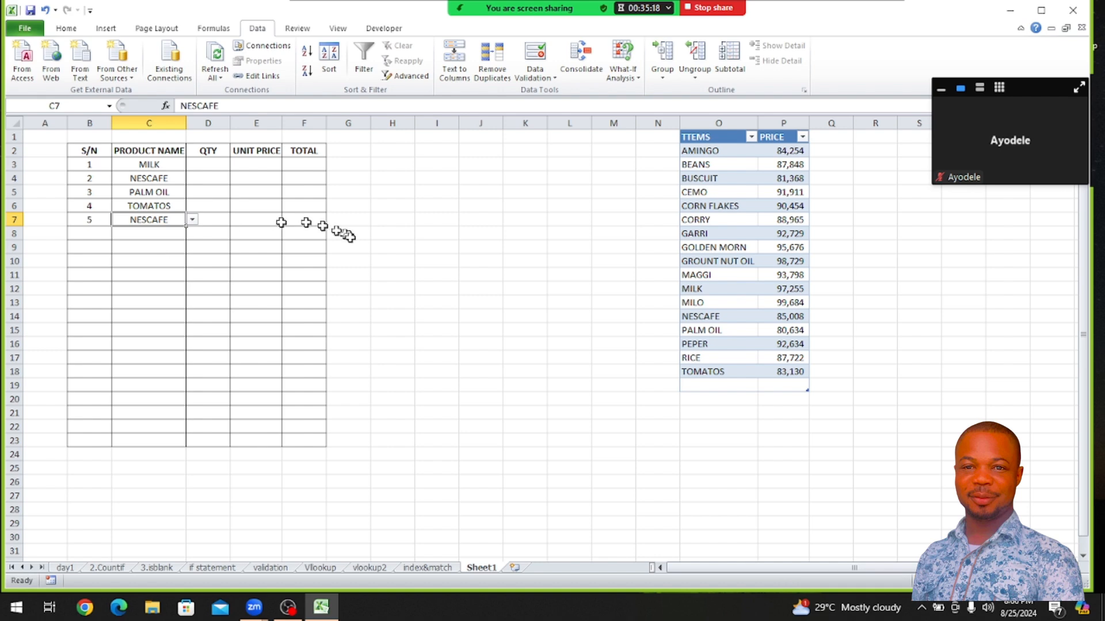
left_click(455, 295)
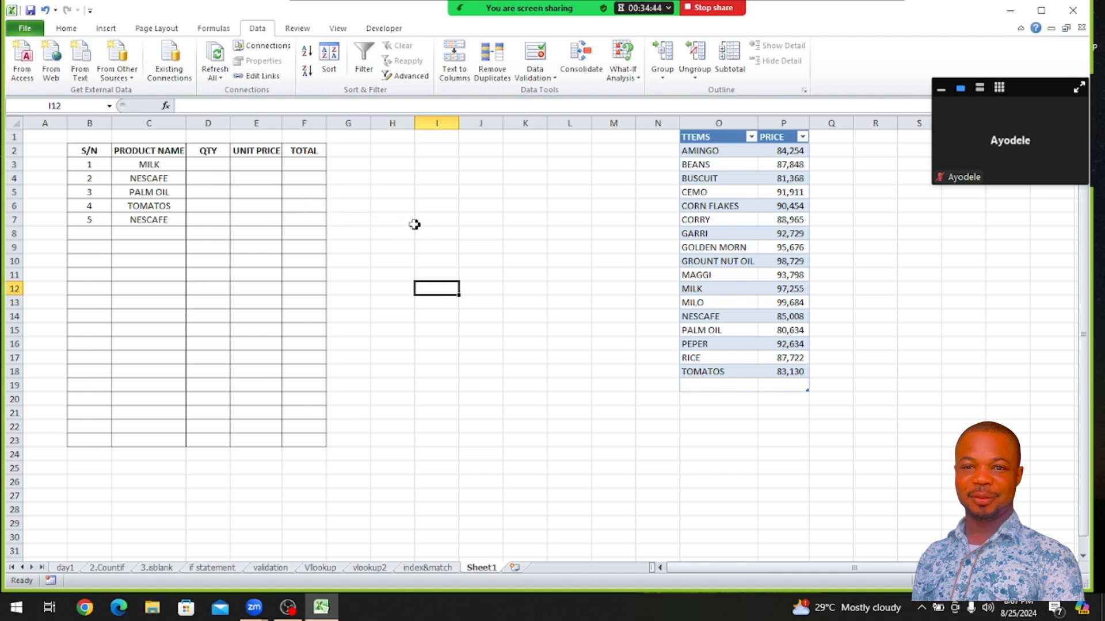
Start a VLOOKUP formula in UNIT PRICE cell E3 with C3 as lookup value and the whole item price table, Table2[#All], as table array
left_click(245, 163)
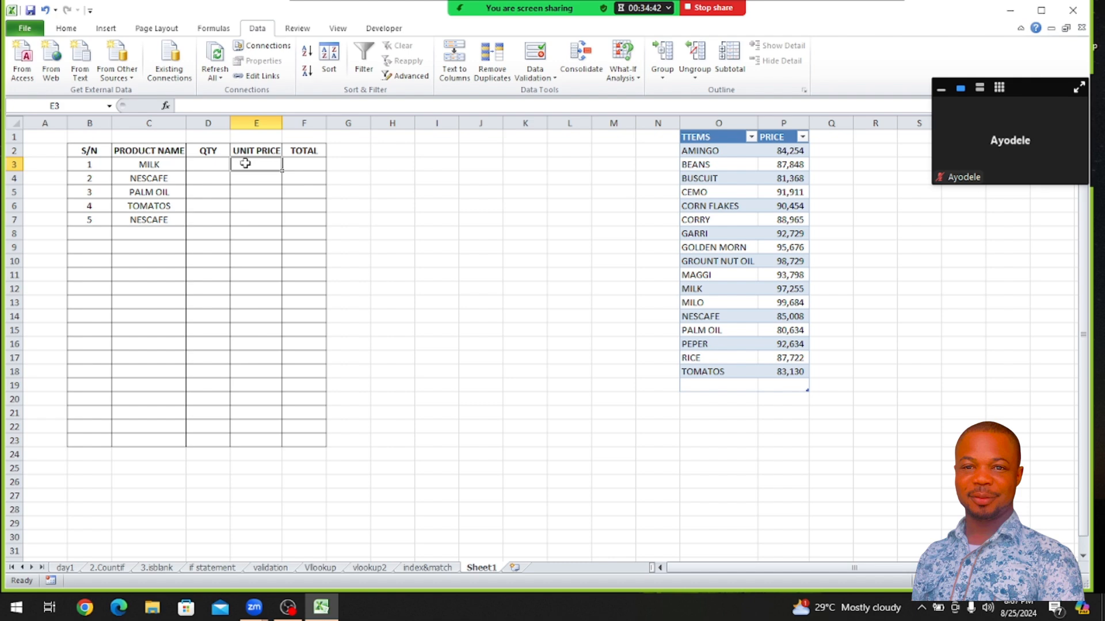
type("=VLOOK")
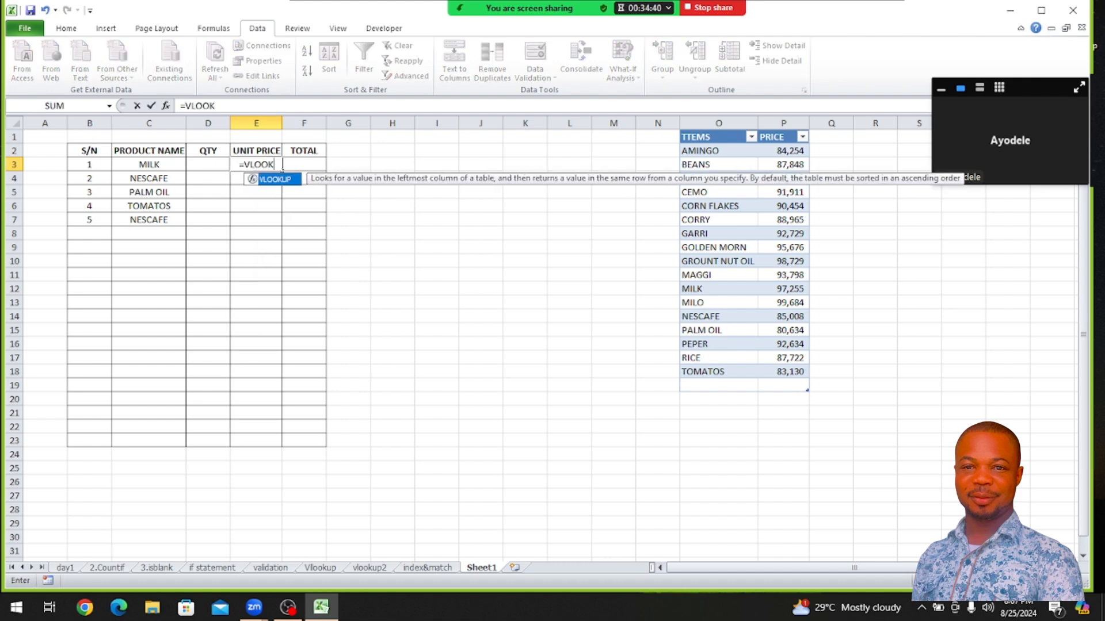
double_click(276, 180)
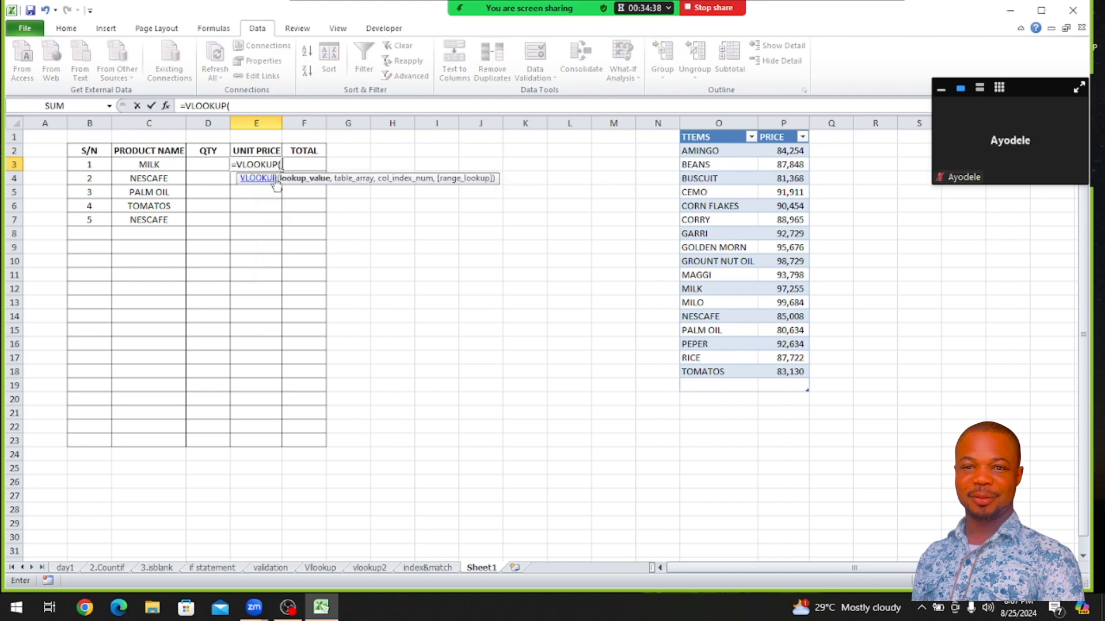
left_click(159, 165)
type(",")
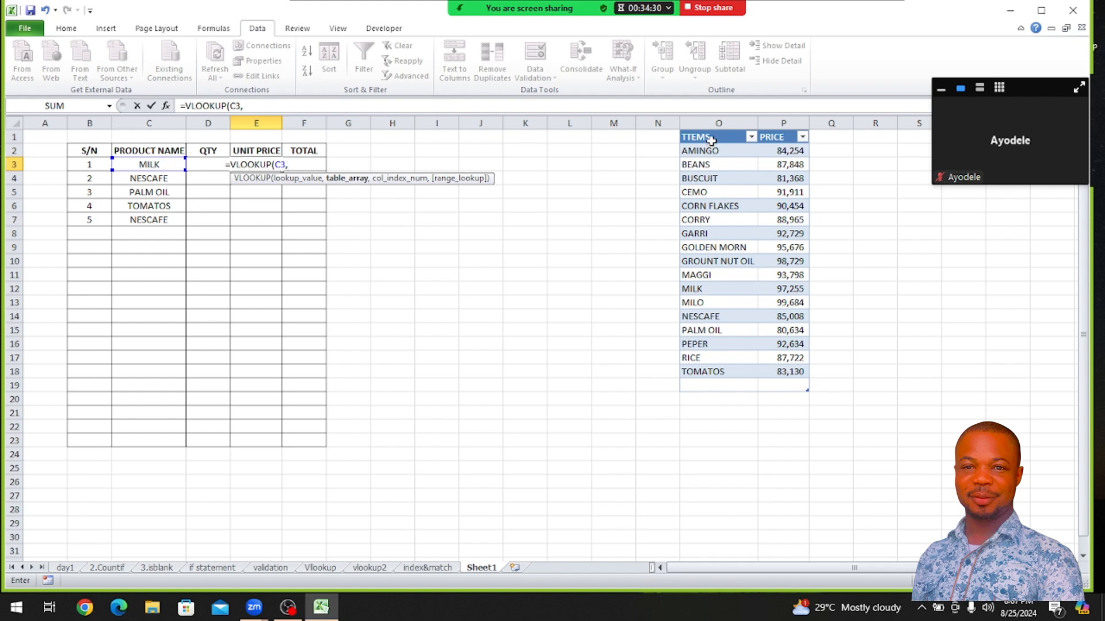
left_click_drag(711, 140, 782, 387)
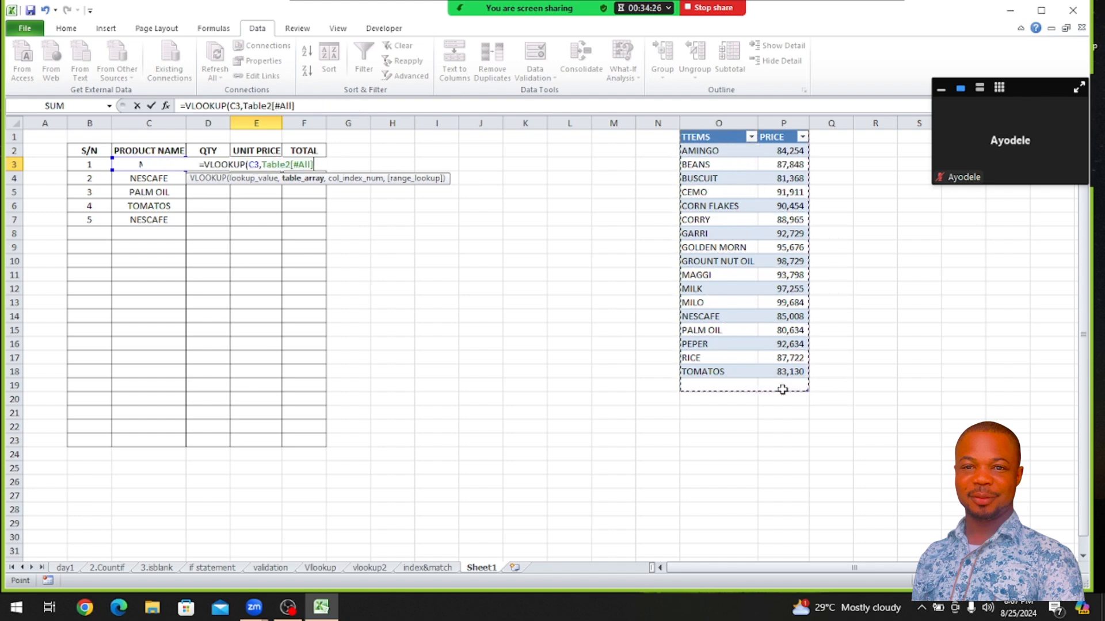
type(",")
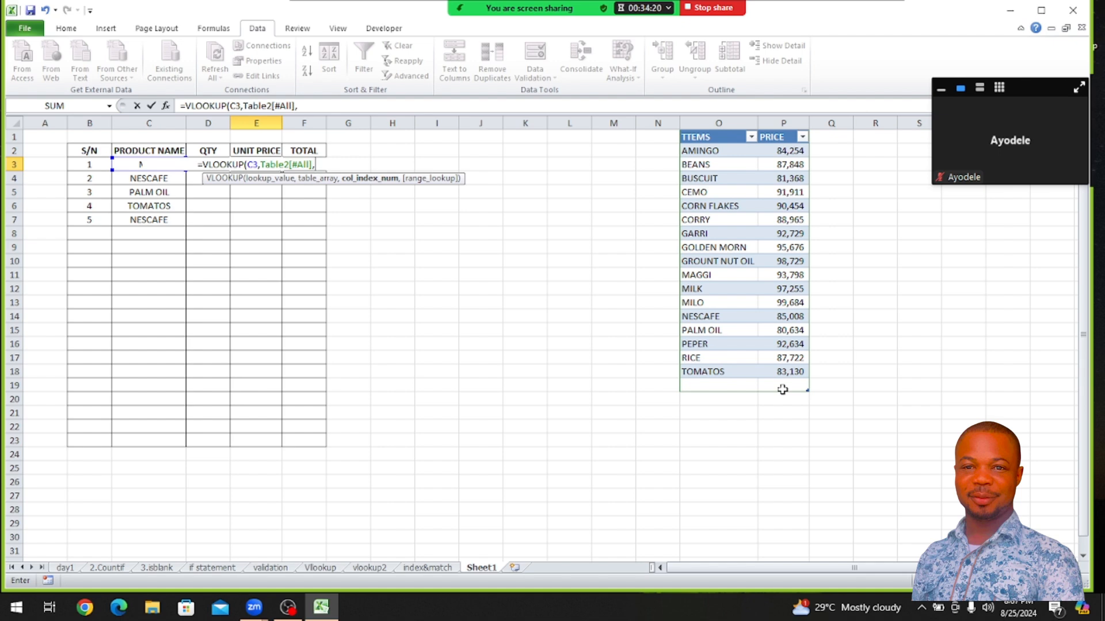
Complete the E3 VLOOKUP with column index 1 and FALSE for an exact match, and enter the formula
type("1")
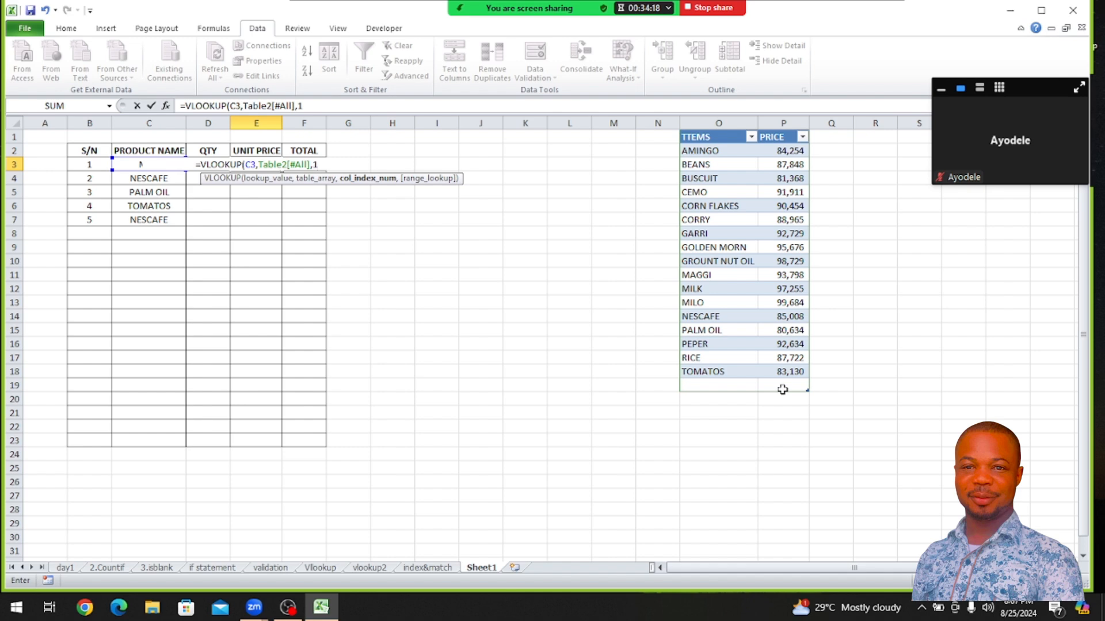
type(",")
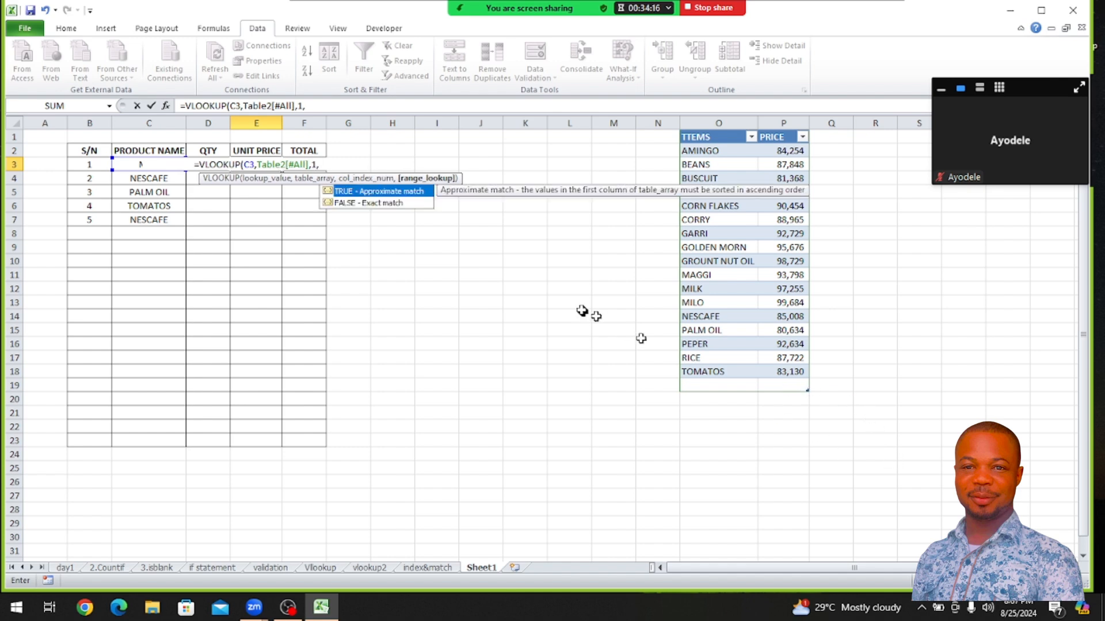
left_click(384, 204)
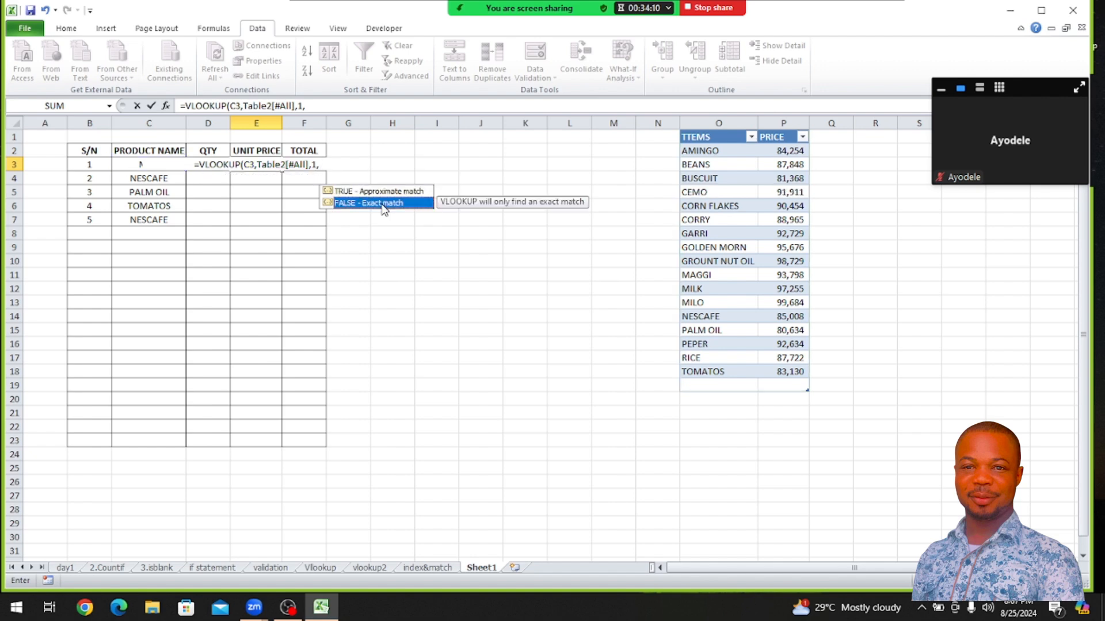
double_click(382, 204)
type(")")
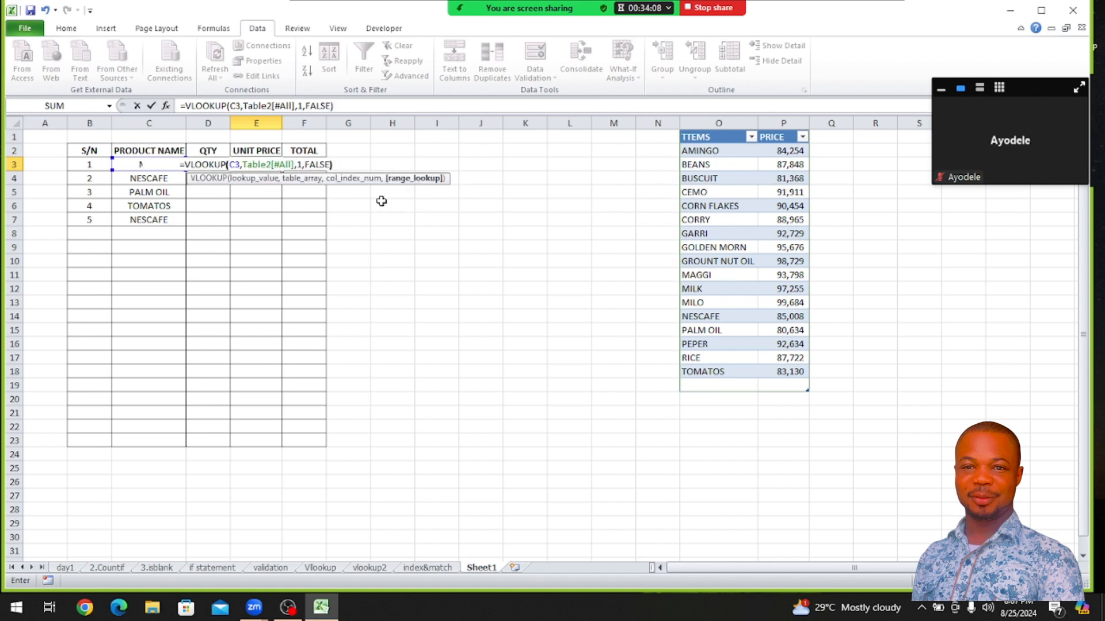
key("Return")
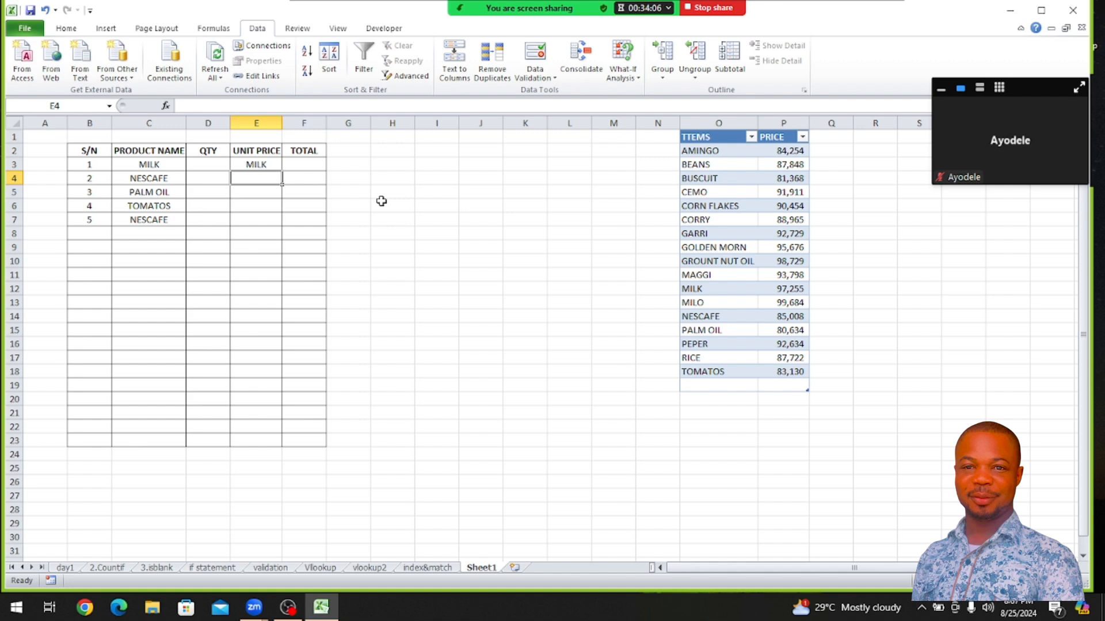
Change the column index in the E3 VLOOKUP formula to 2
left_click(257, 163)
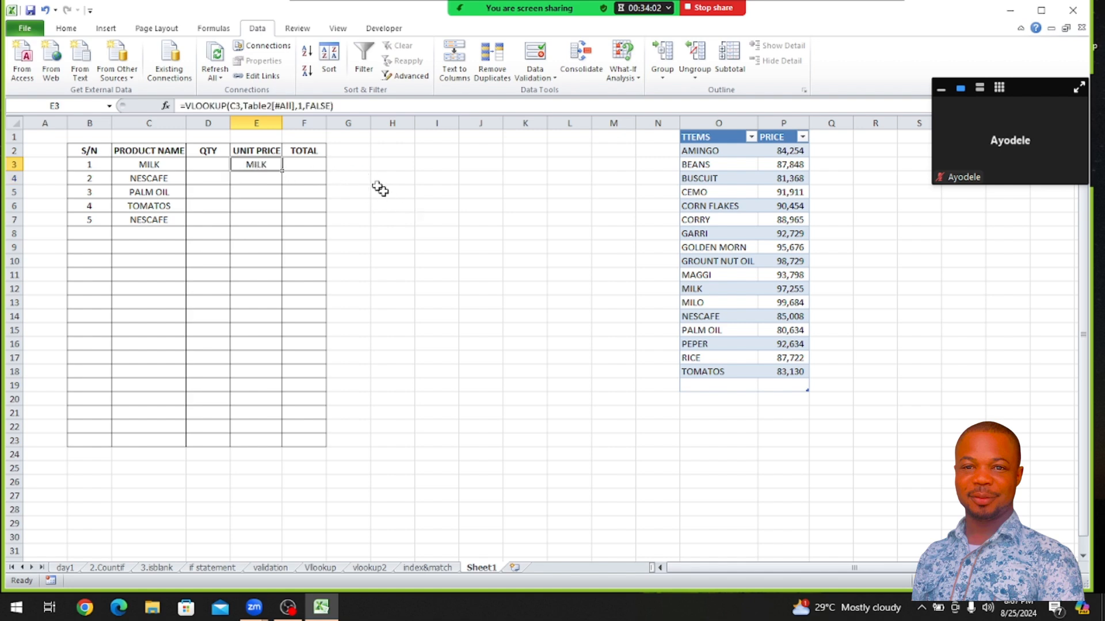
left_click(302, 106)
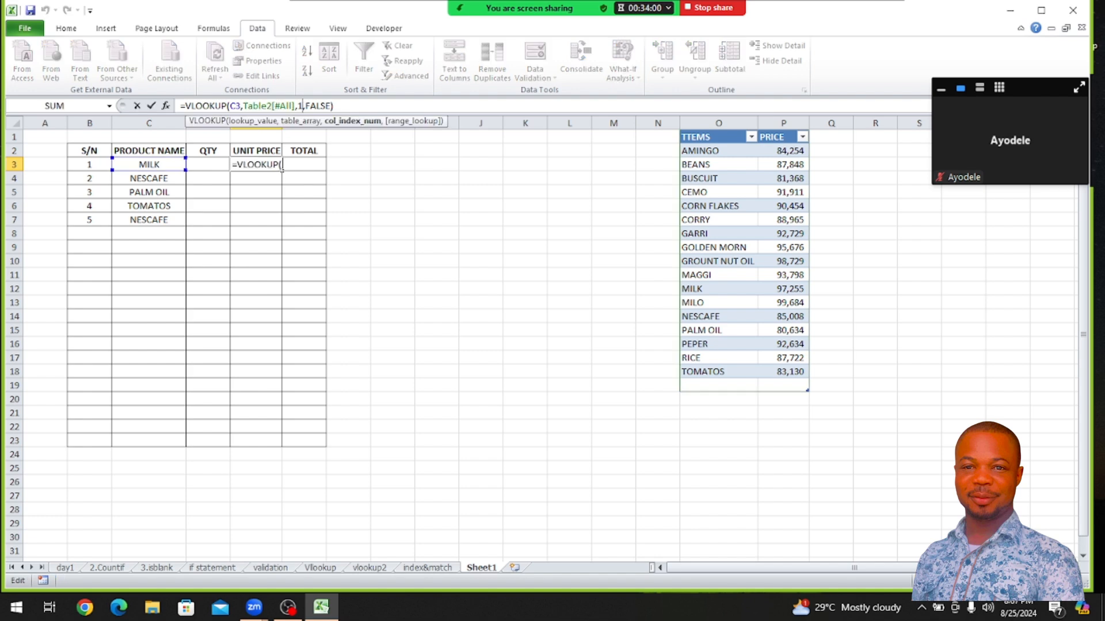
key("BackSpace")
type("2")
key("Return")
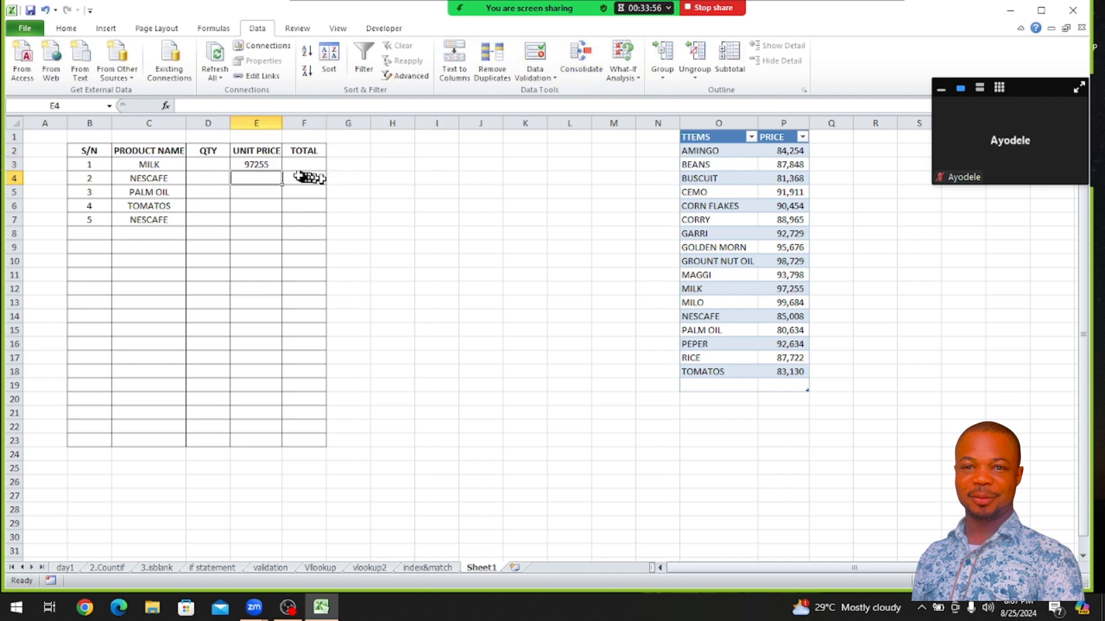
Fill the VLOOKUP formula from E3 down the UNIT PRICE column to E23
left_click(263, 166)
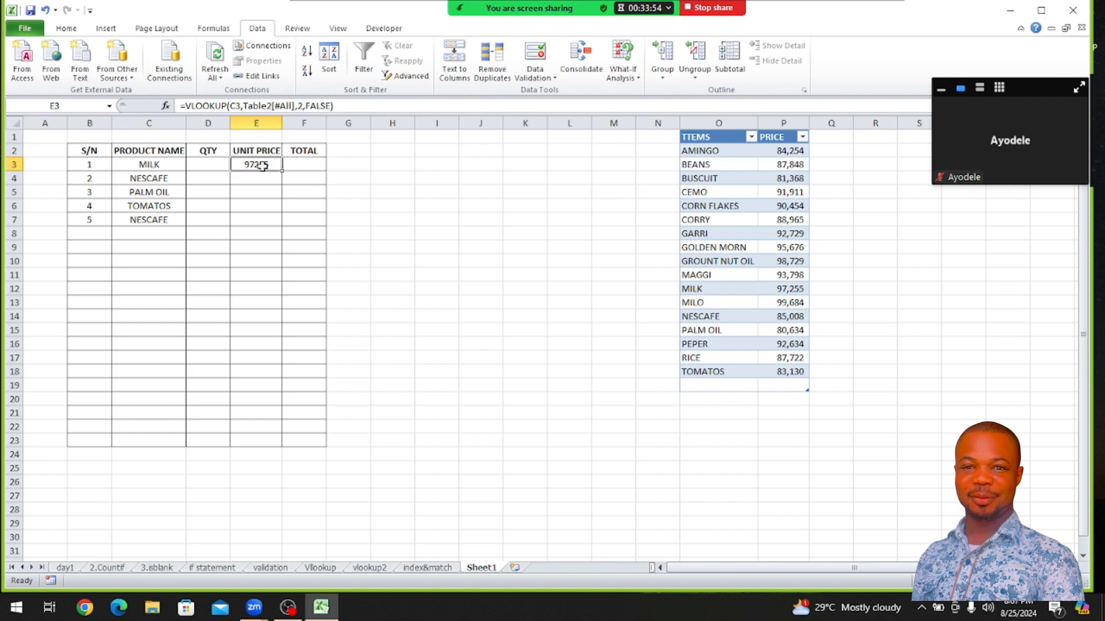
left_click_drag(263, 165, 271, 441)
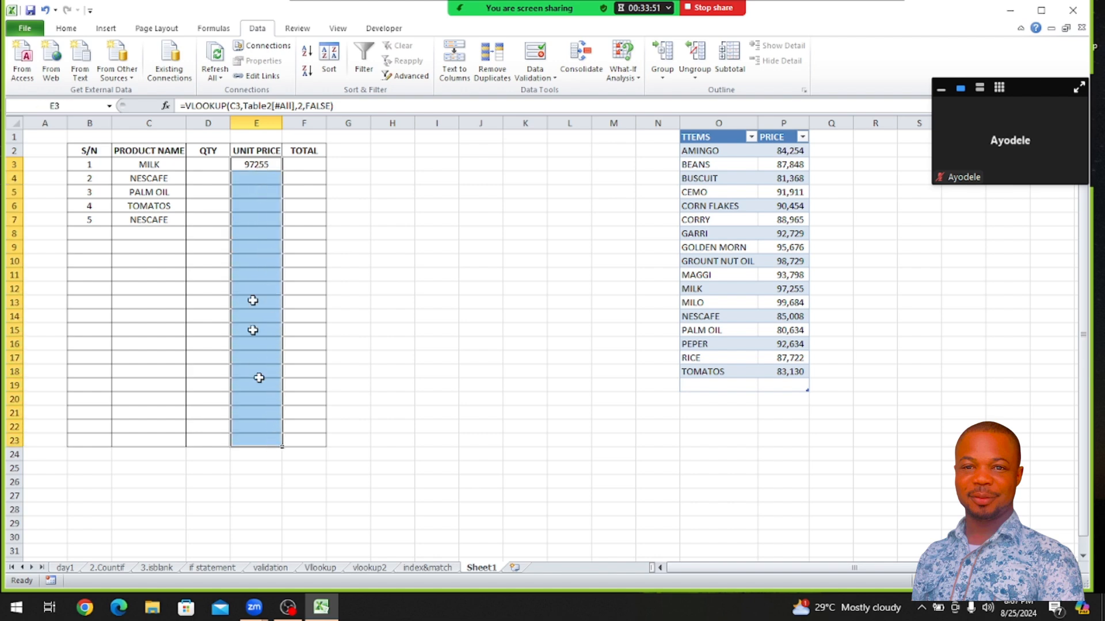
left_click(264, 163)
double_click(282, 170)
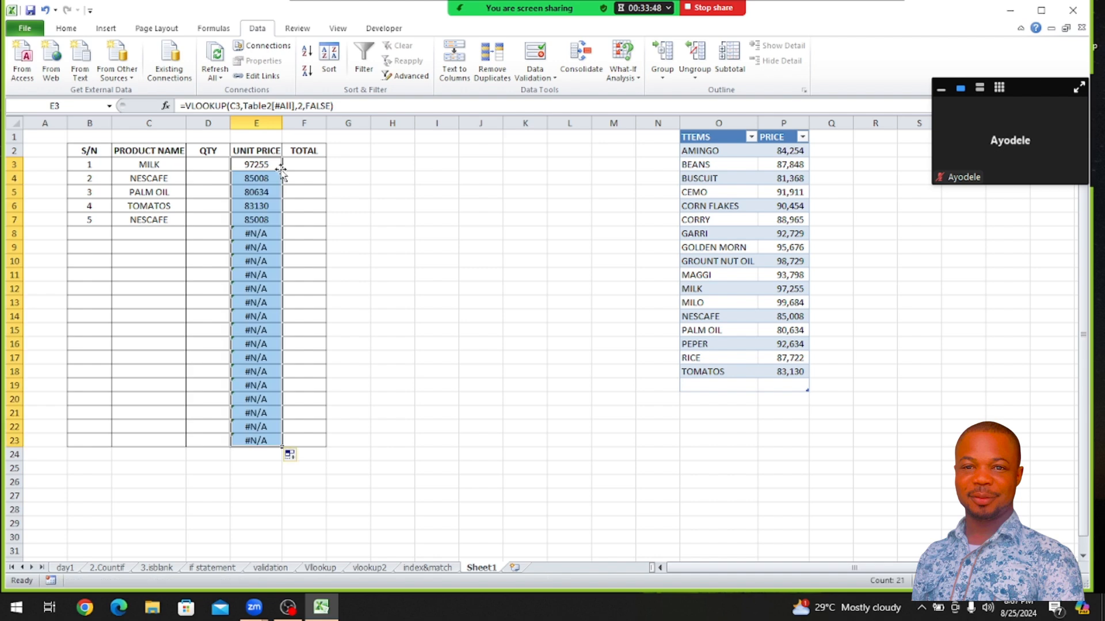
Apply the comma number style to the unit prices in E3:E23
left_click(424, 196)
left_click(67, 27)
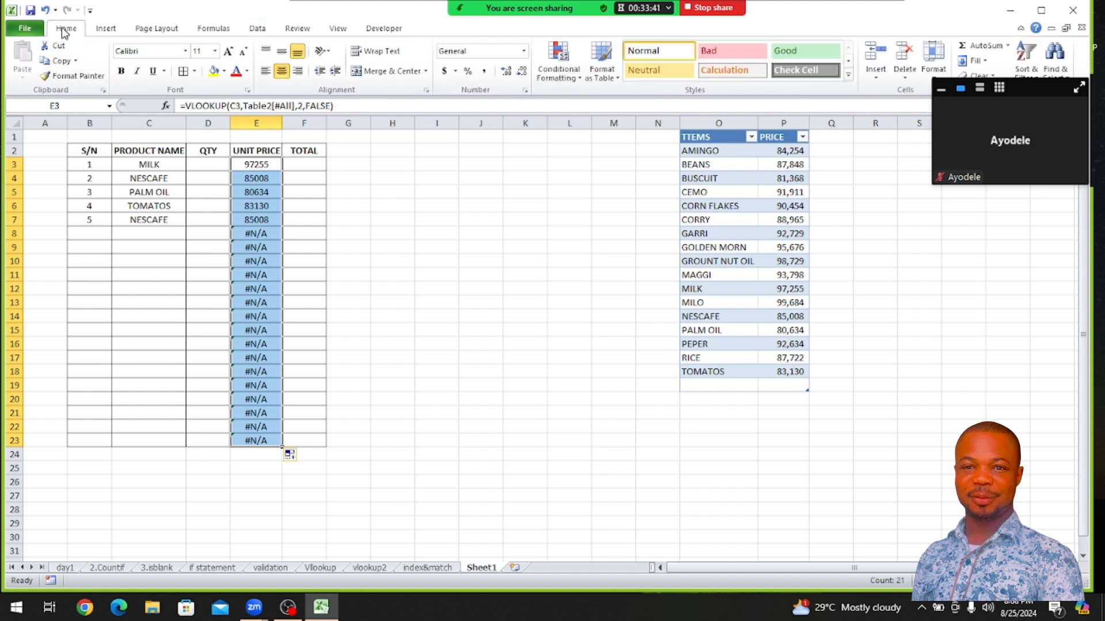
left_click(483, 71)
left_click(569, 384)
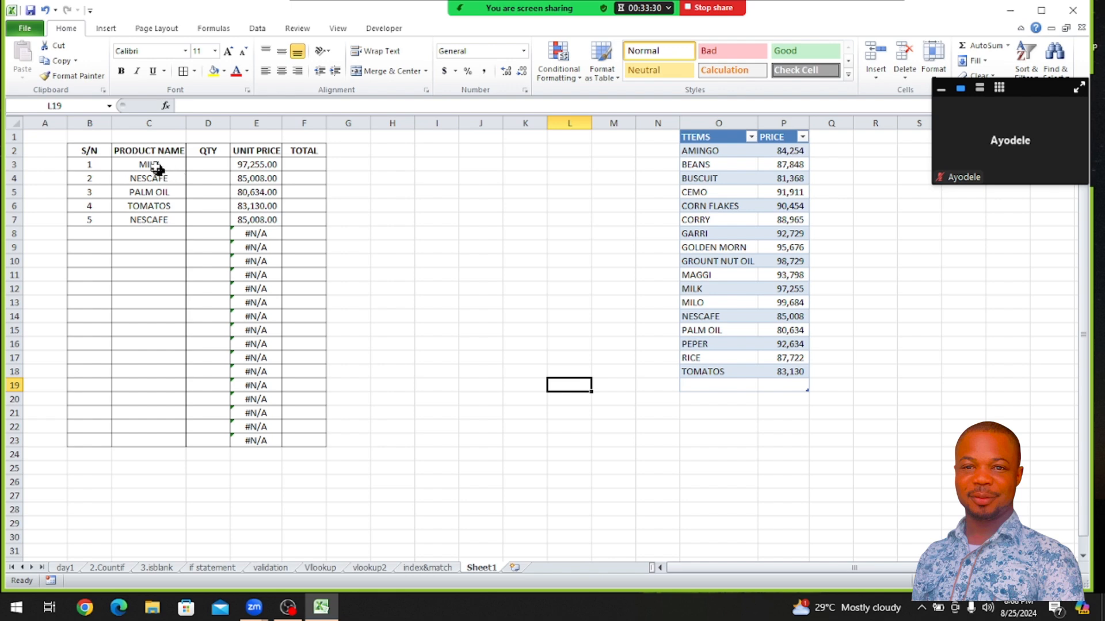
Enter a formula in F3 that multiplies the unit price by the quantity, =E3*D3
left_click(258, 167)
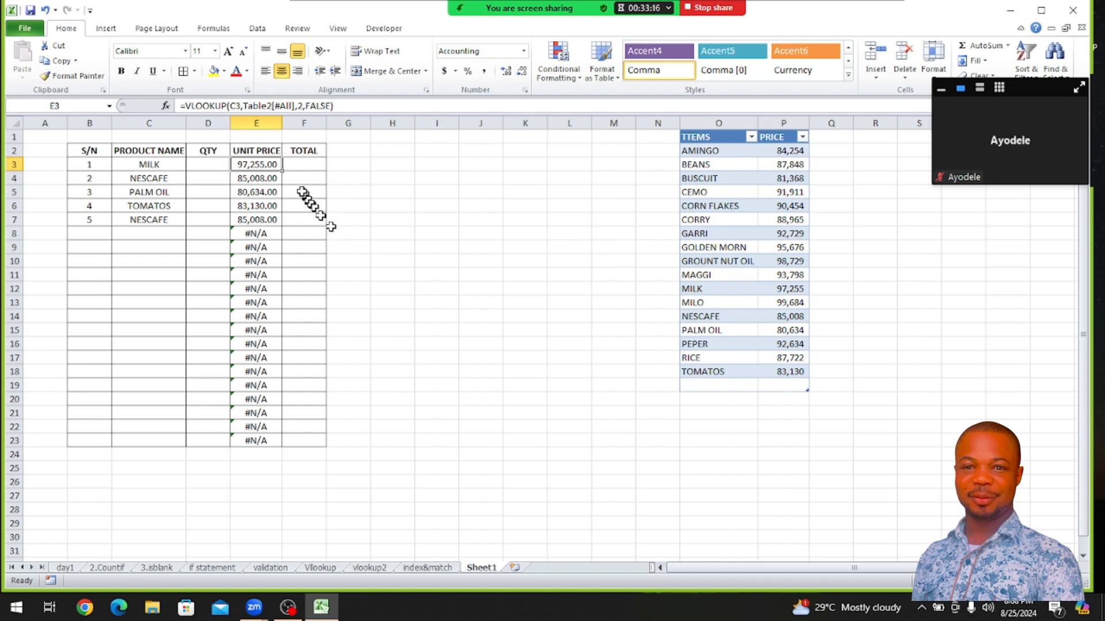
left_click(298, 166)
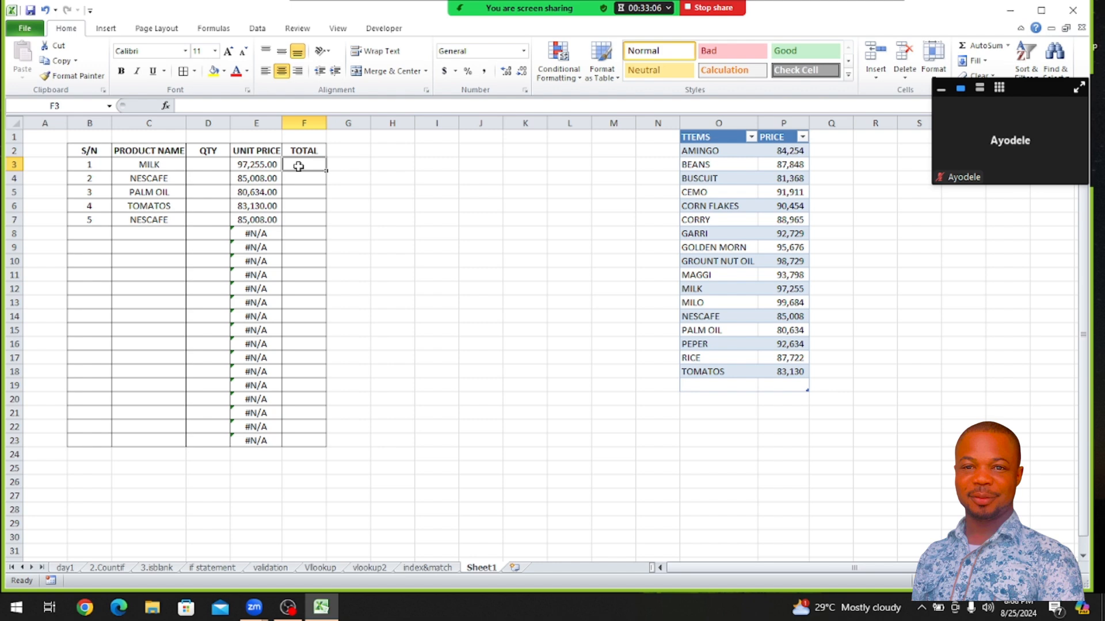
type("=")
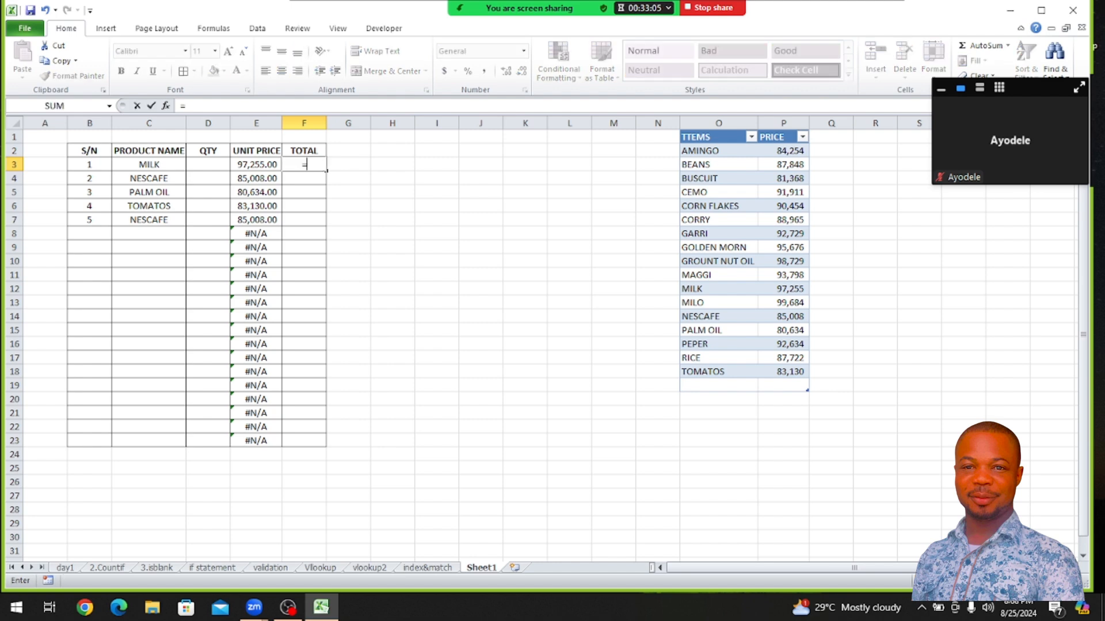
left_click(245, 165)
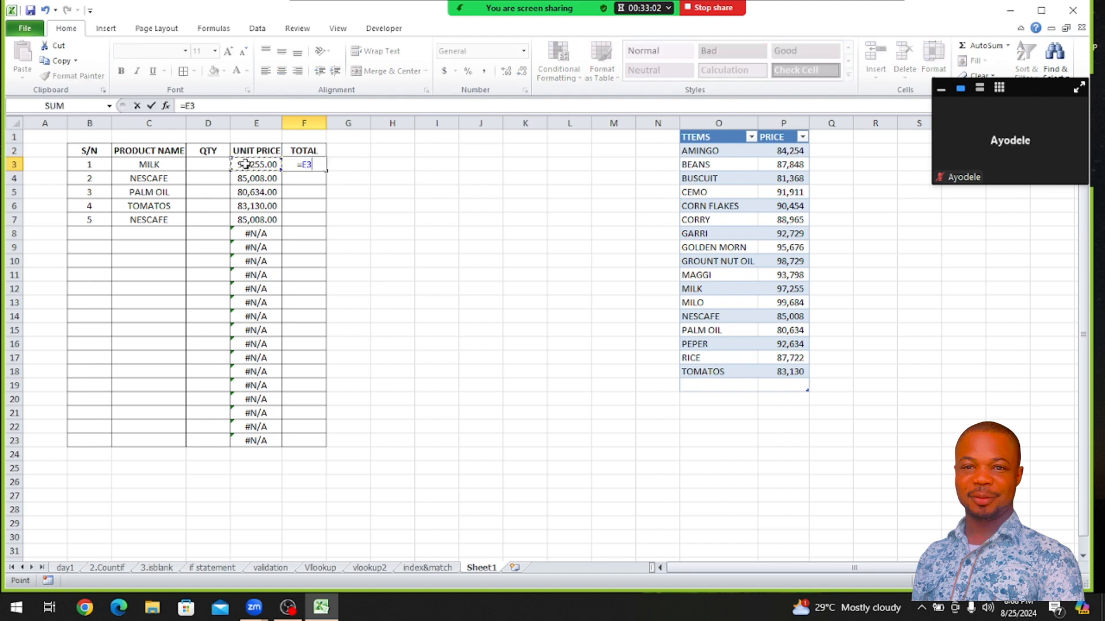
type("*")
left_click(204, 165)
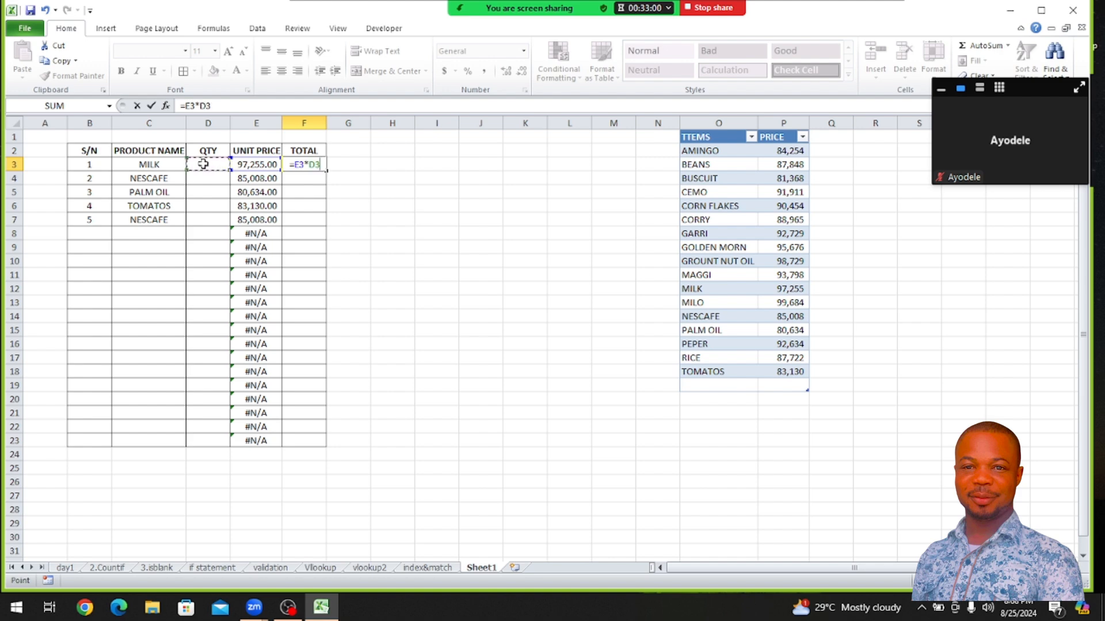
key("Return")
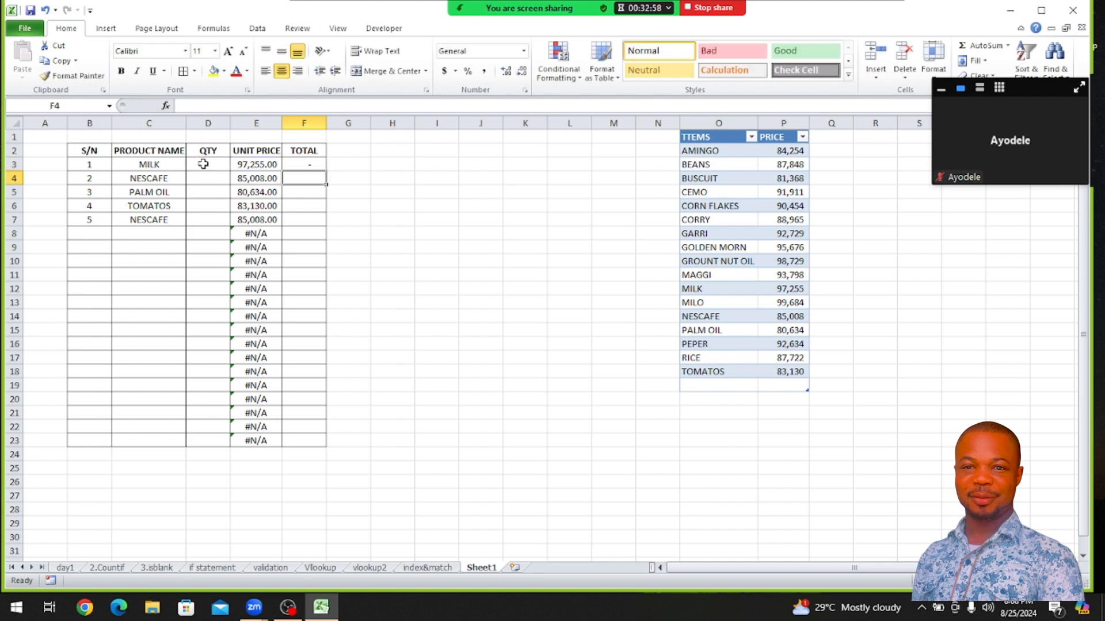
Fill the total formula from F3 down the TOTAL column to F23
left_click(290, 165)
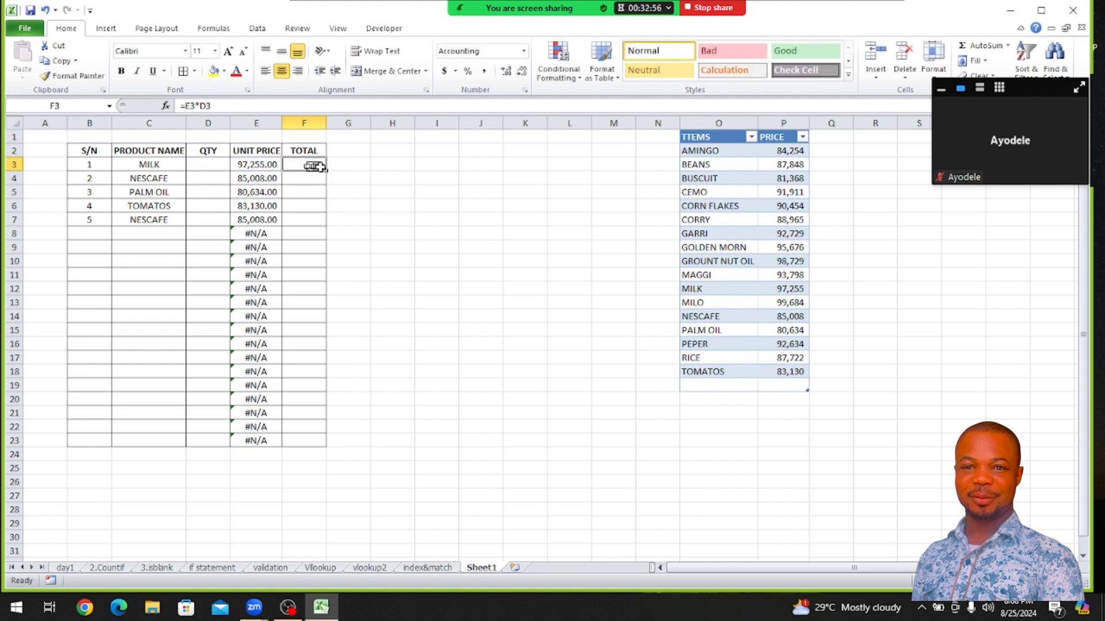
left_click_drag(328, 172, 330, 447)
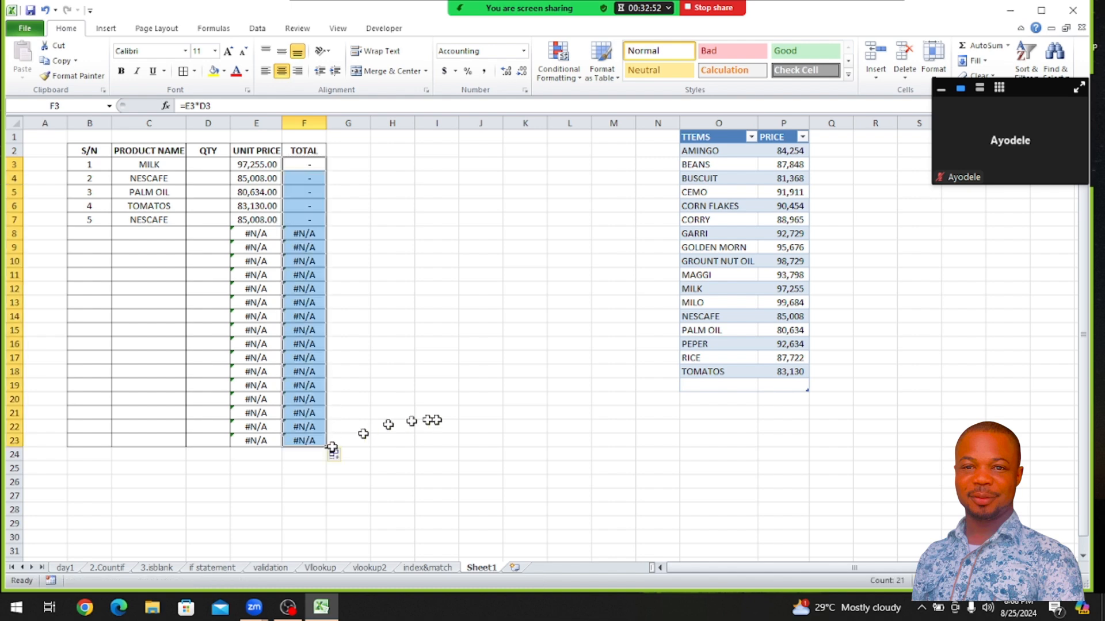
left_click(452, 426)
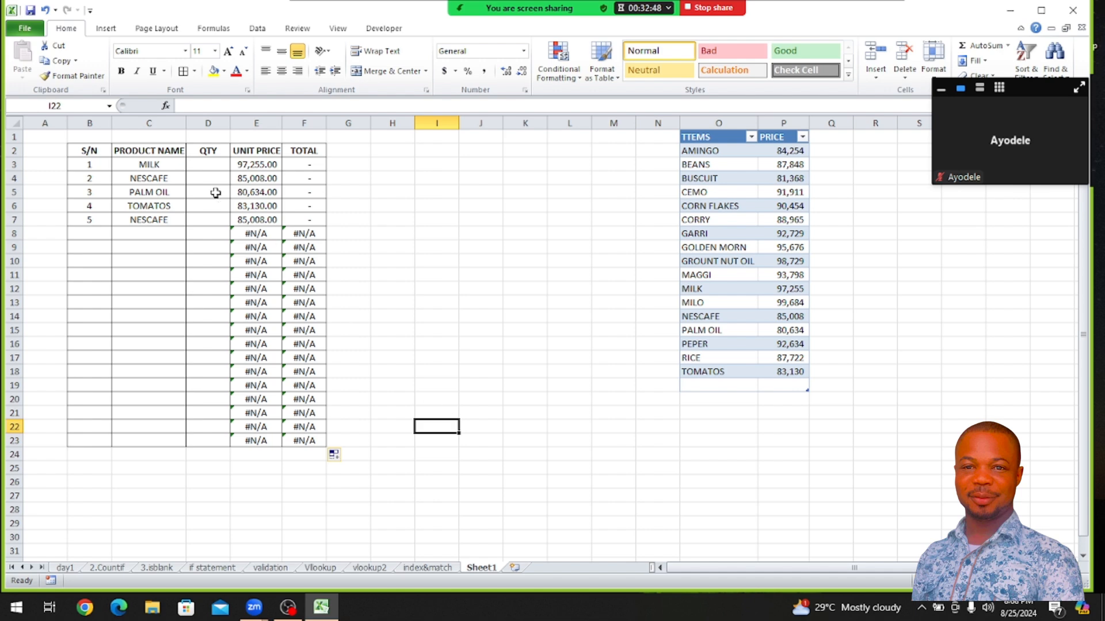
Enter a quantity of 2 for MILK in D3 and auto-fit the TOTAL column's width
left_click(201, 164)
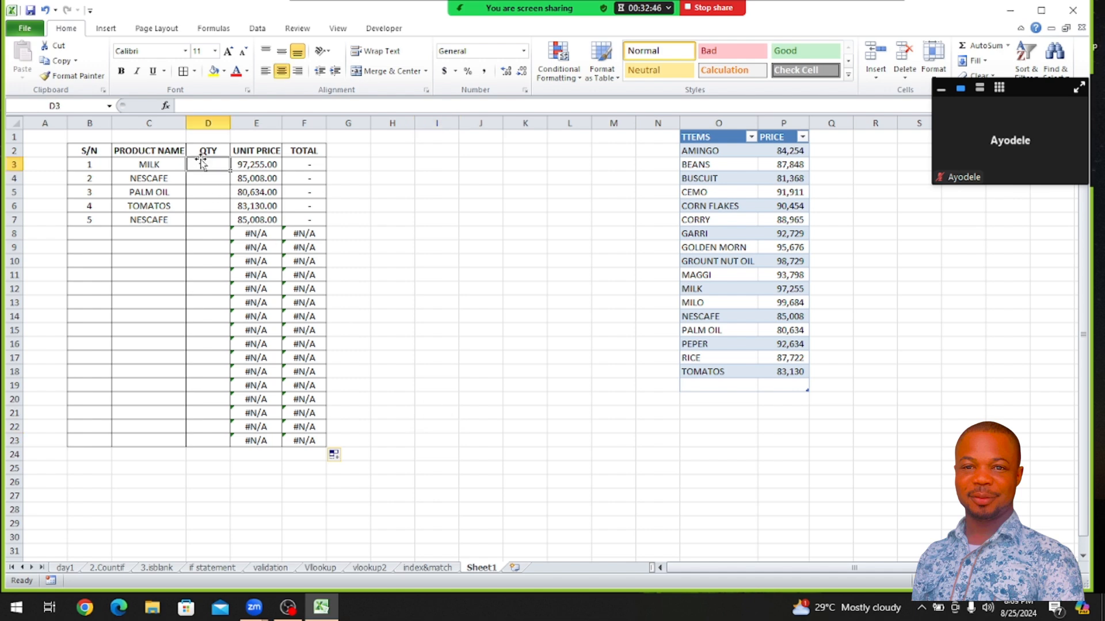
type("2")
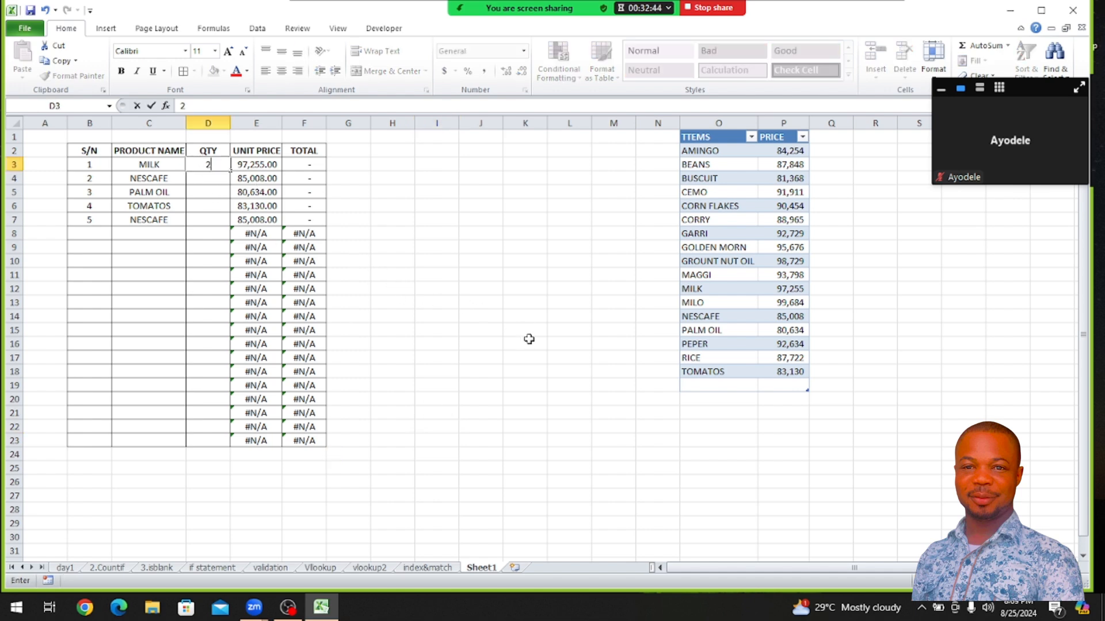
key("Return")
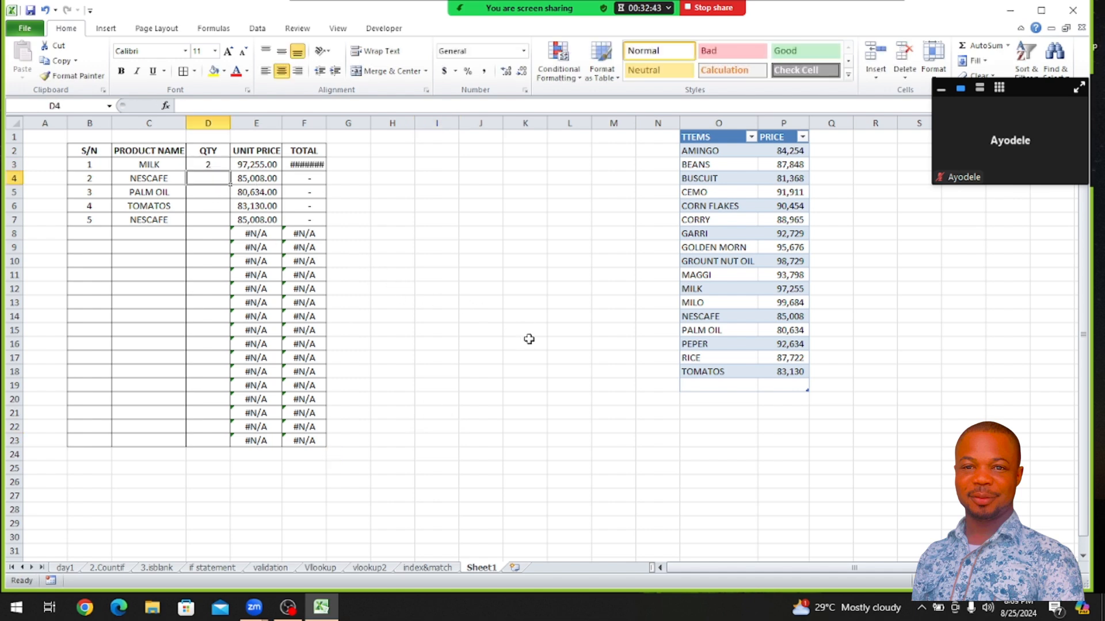
double_click(323, 122)
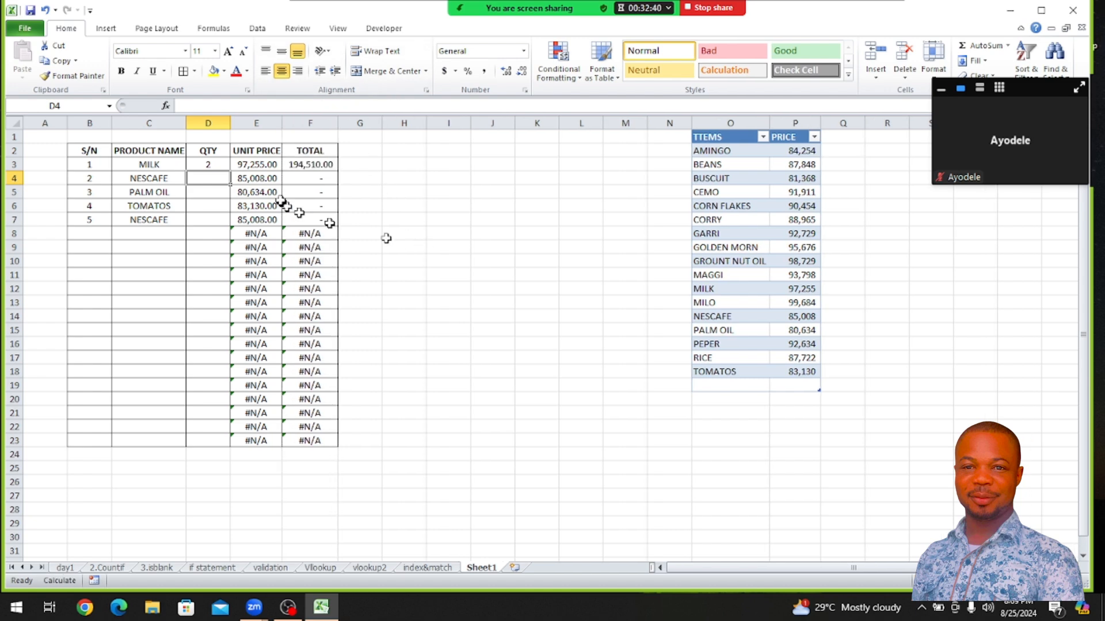
left_click(297, 165)
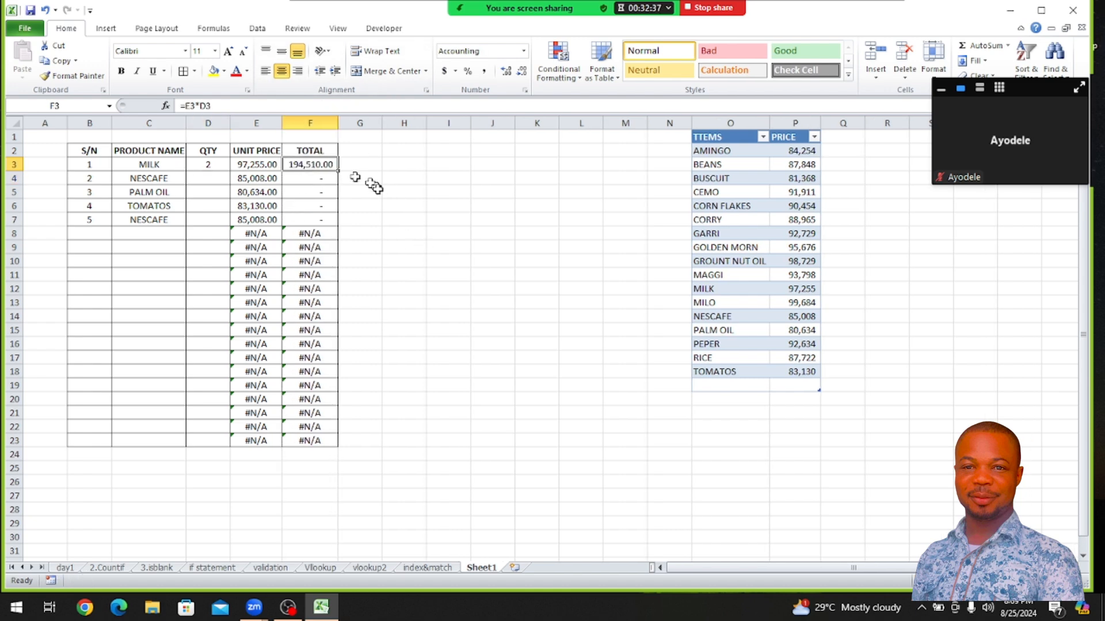
Test a quantity of 1 for MILK in D3 and clear the cell
left_click(205, 165)
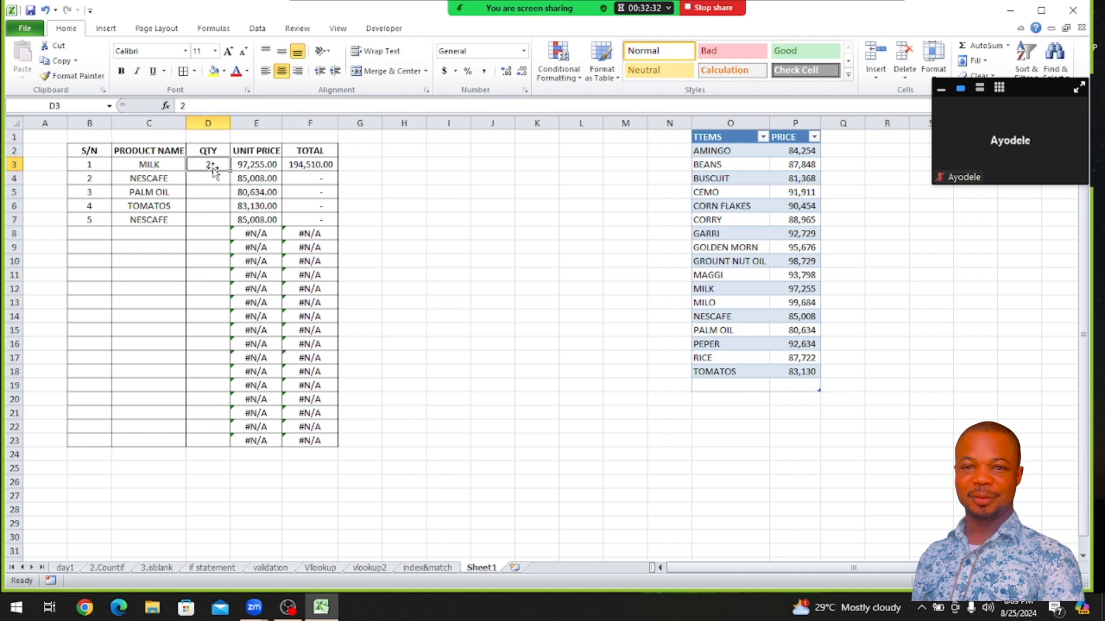
type("1")
key("Return")
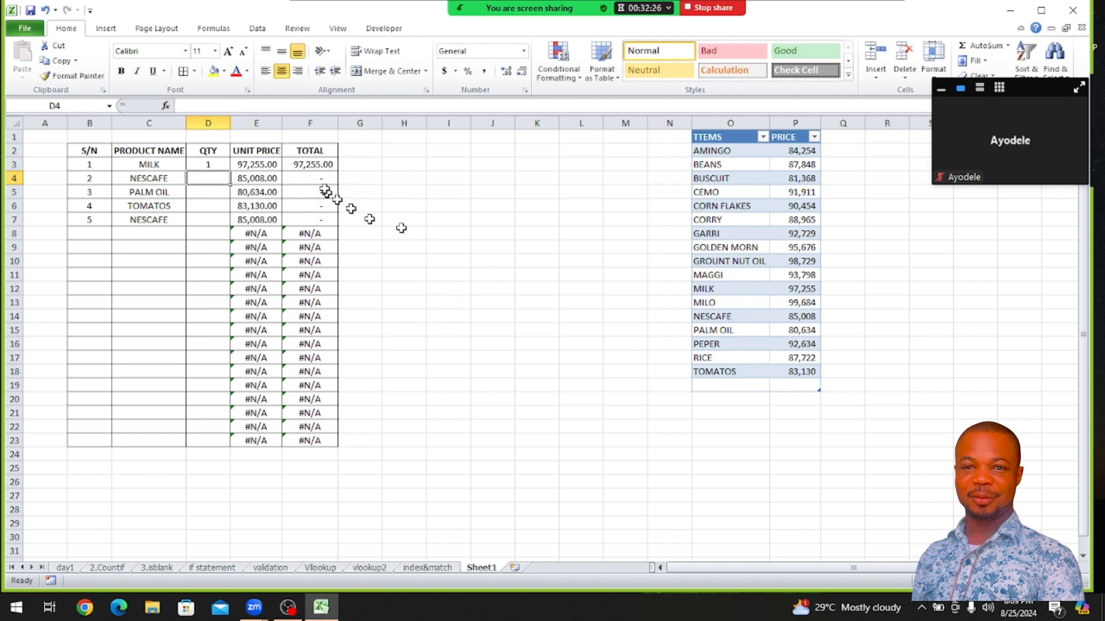
left_click(199, 164)
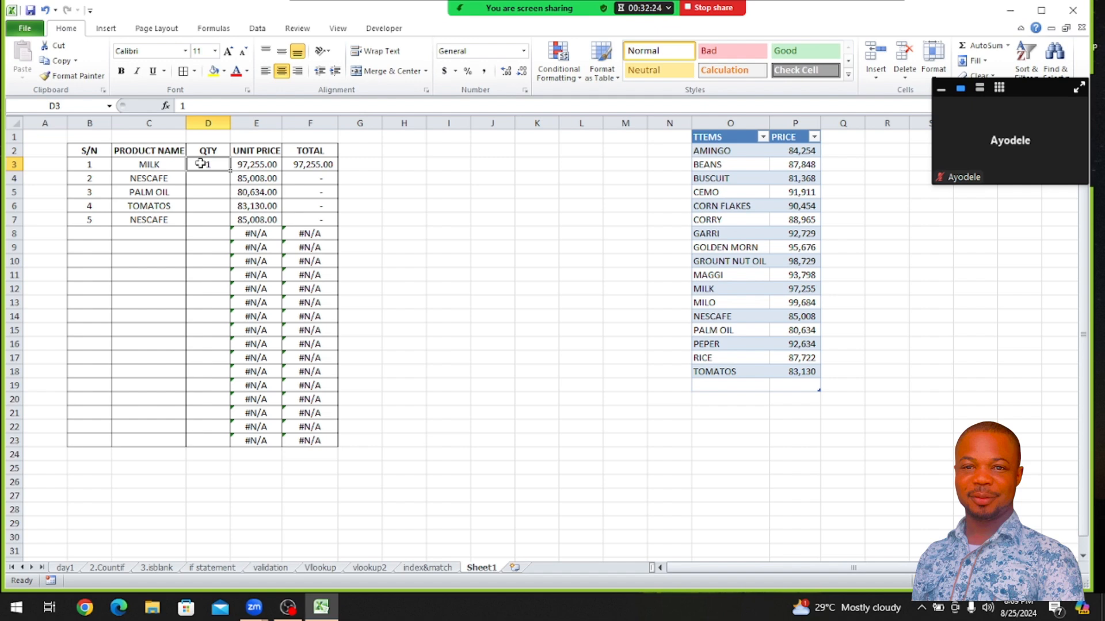
key("Delete")
left_click(256, 262)
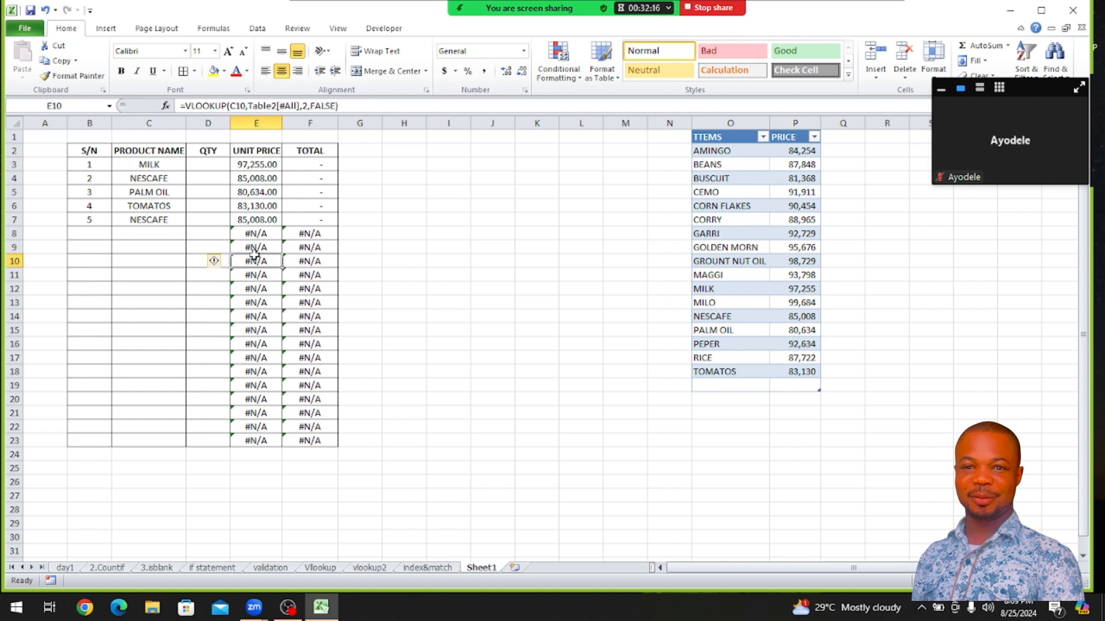
left_click(258, 300)
left_click(261, 358)
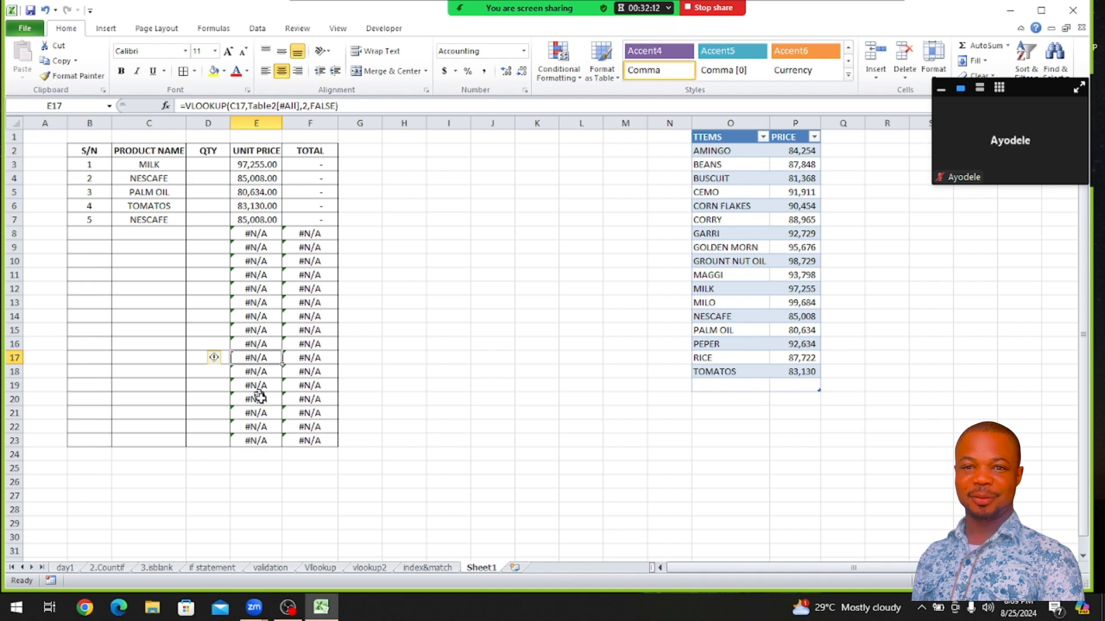
left_click(309, 262)
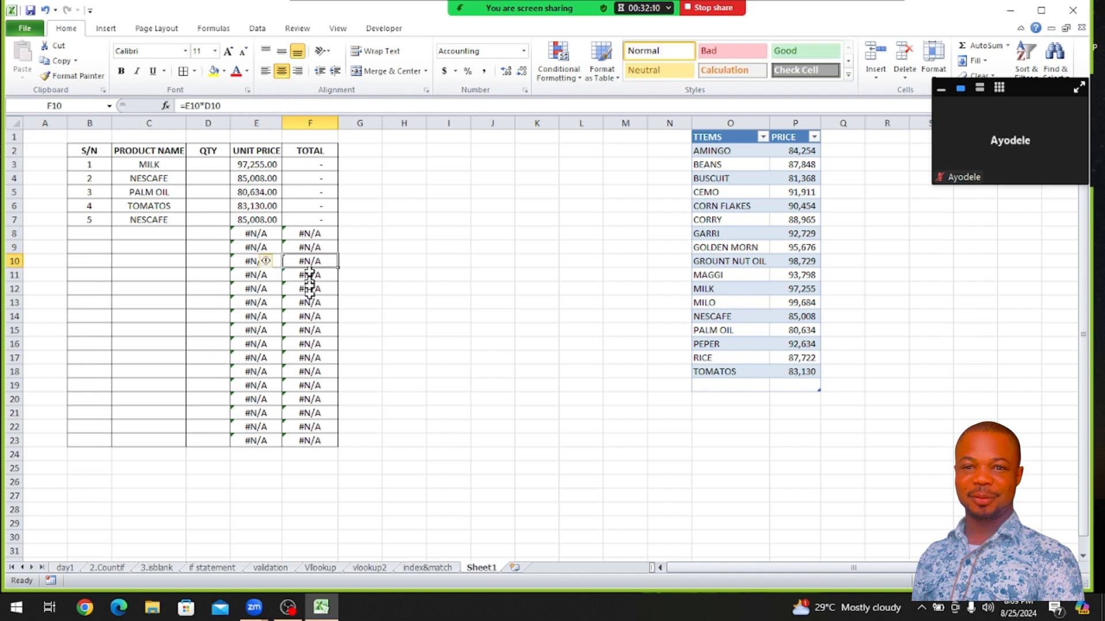
left_click(309, 316)
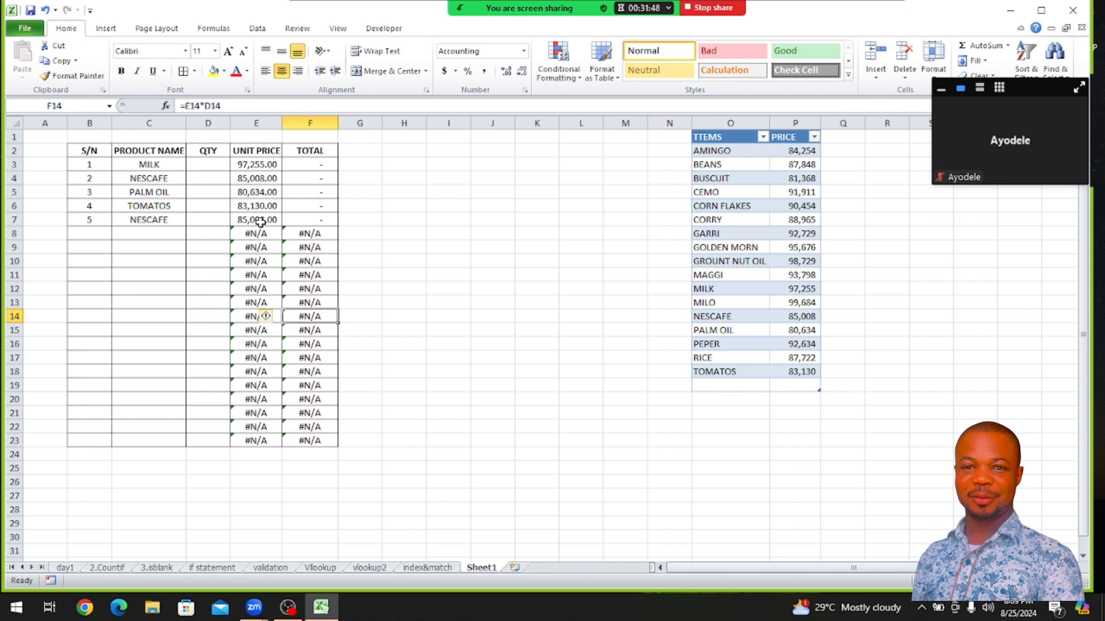
Wrap the VLOOKUP in E3 with IFERROR returning an empty string "", and fill it down the UNIT PRICE column to E23
left_click(248, 163)
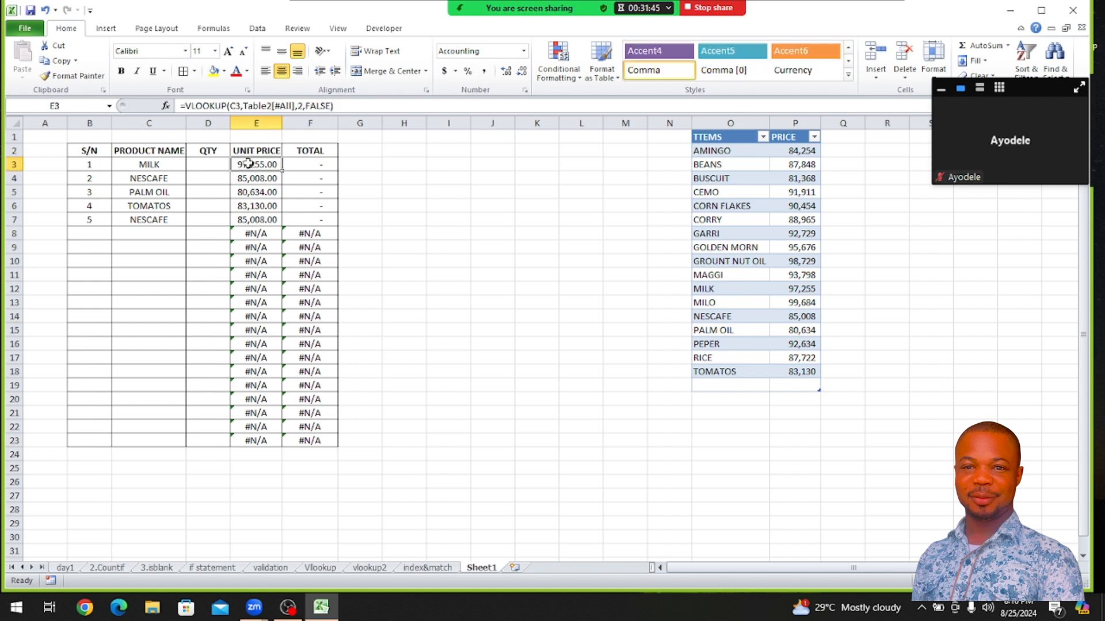
left_click(185, 106)
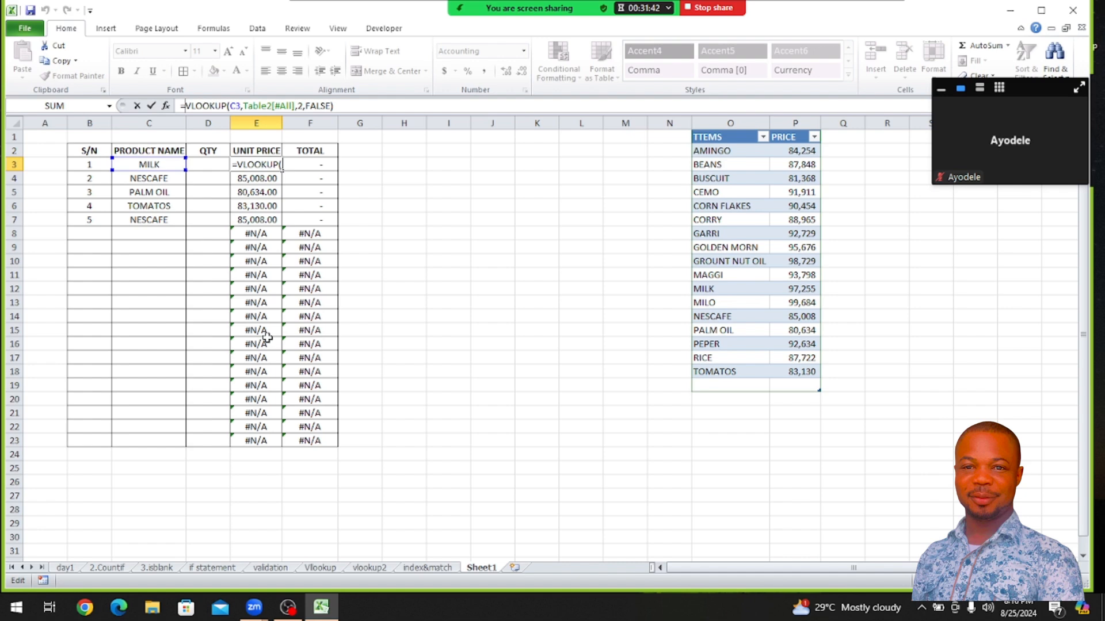
type("IF")
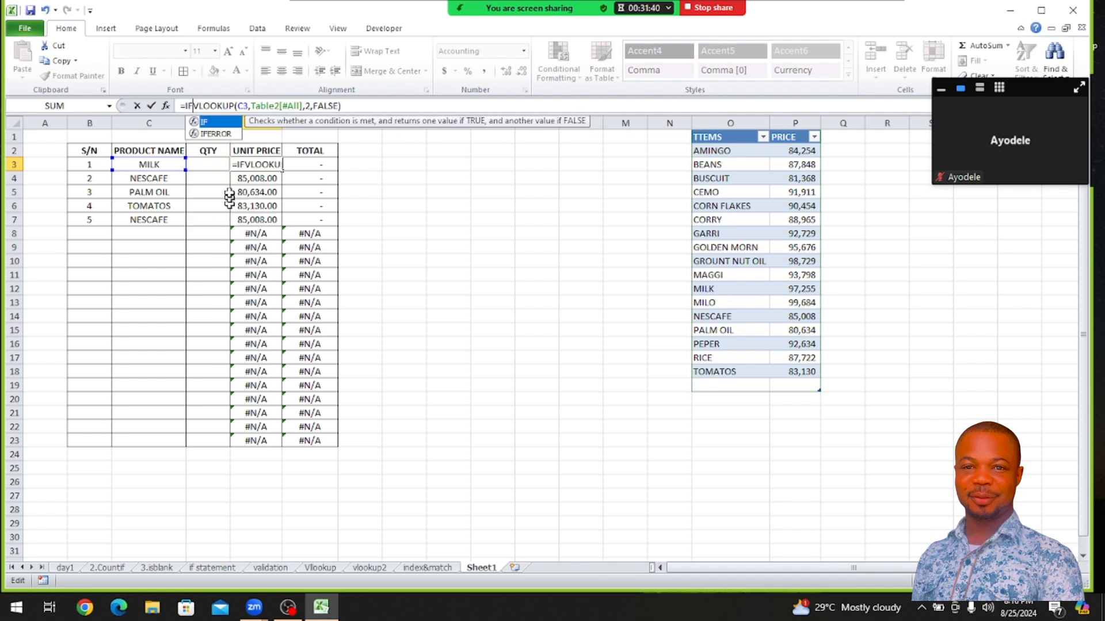
double_click(210, 134)
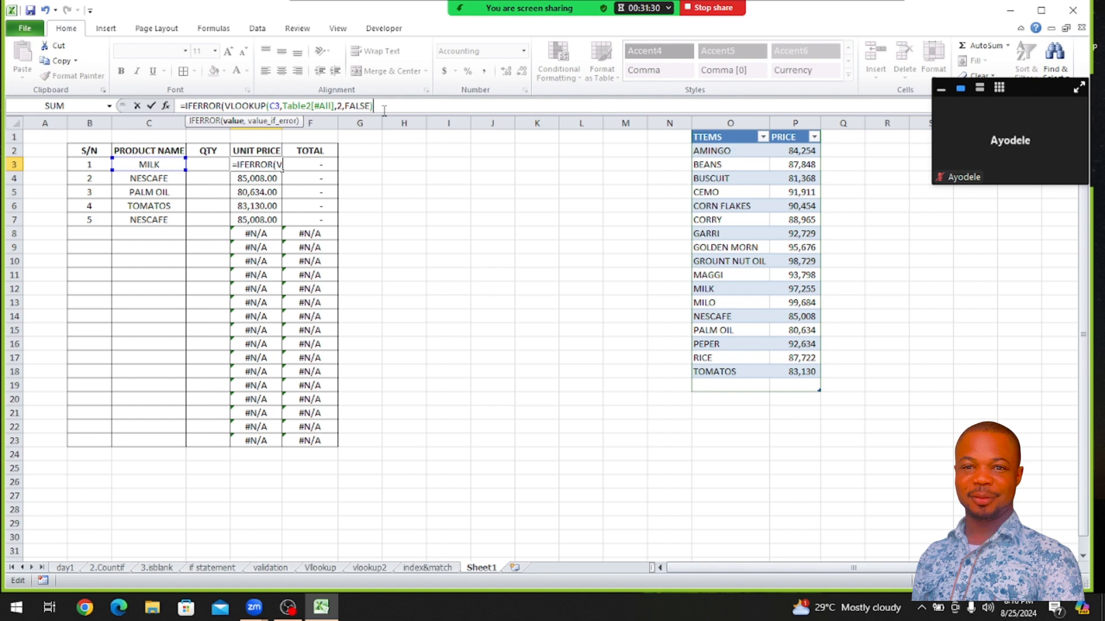
type(",")
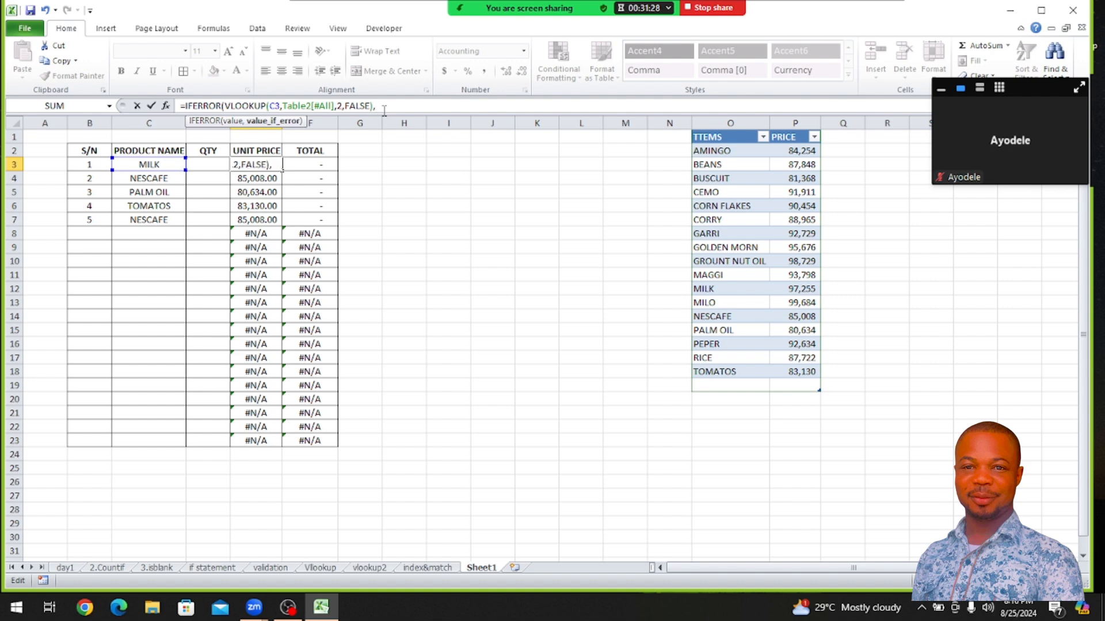
type("\"\")")
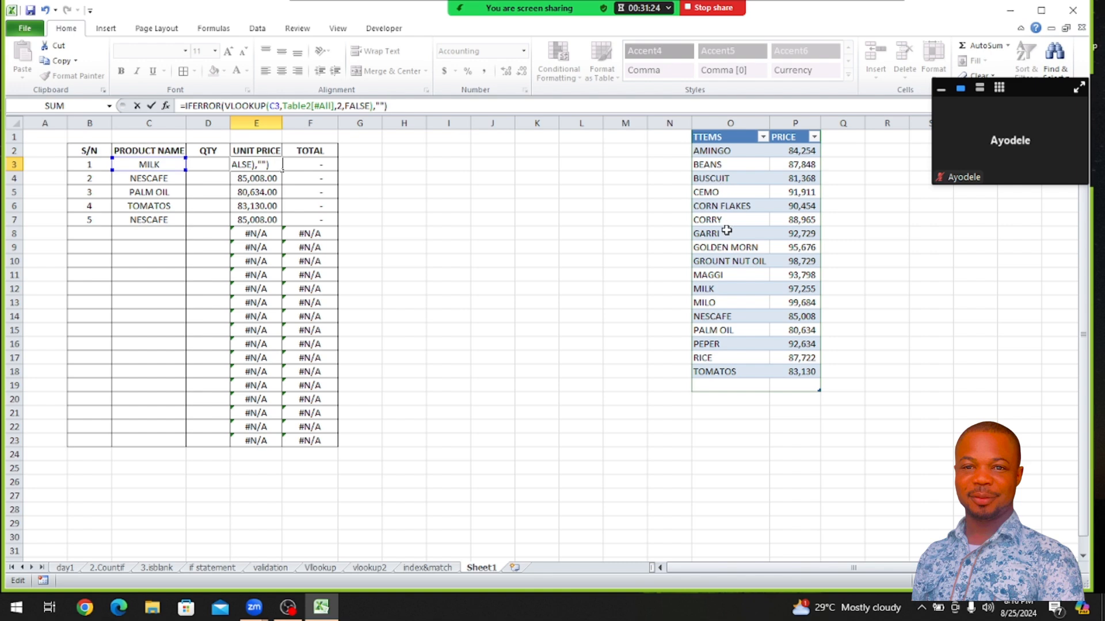
key("Return")
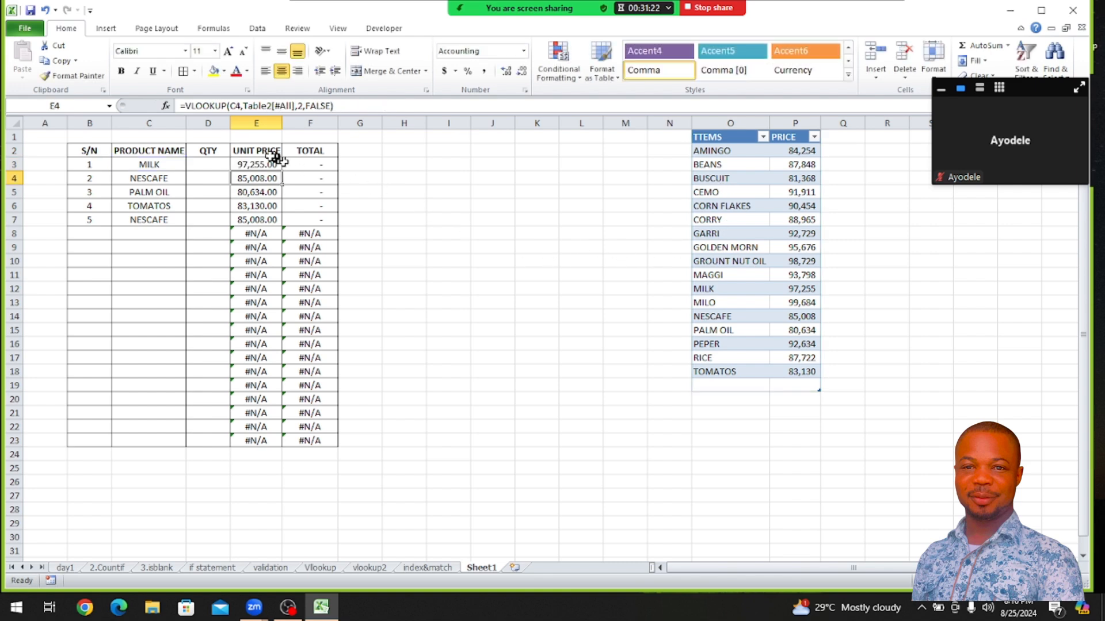
left_click(267, 164)
double_click(282, 171)
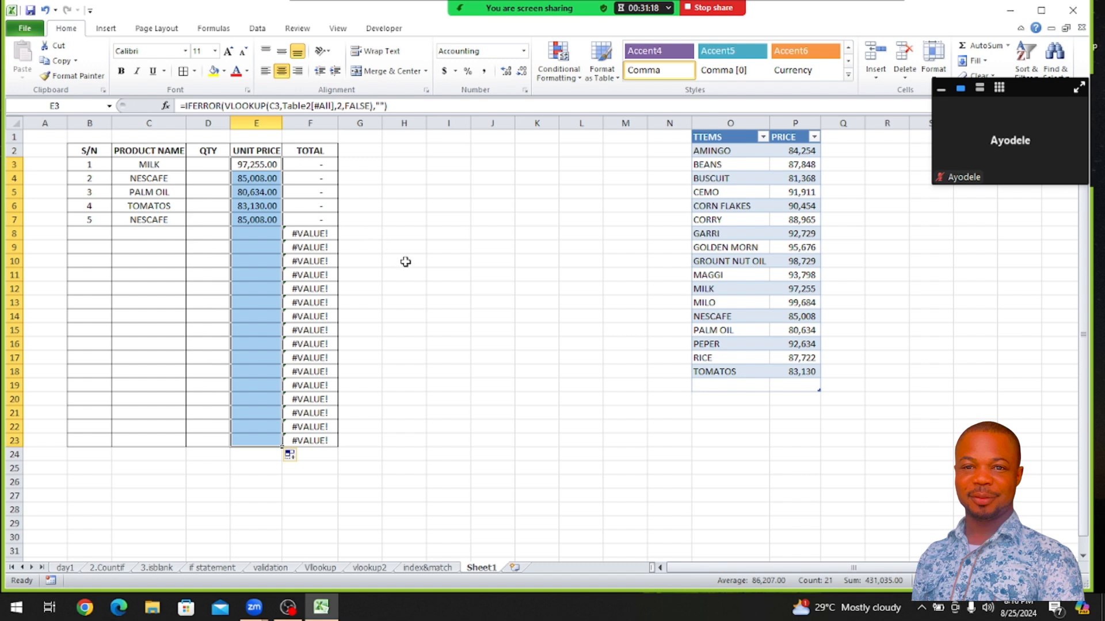
Wrap the total formula in F3 with IFERROR so it reads =IFERROR(E3*D3, "")
left_click(310, 165)
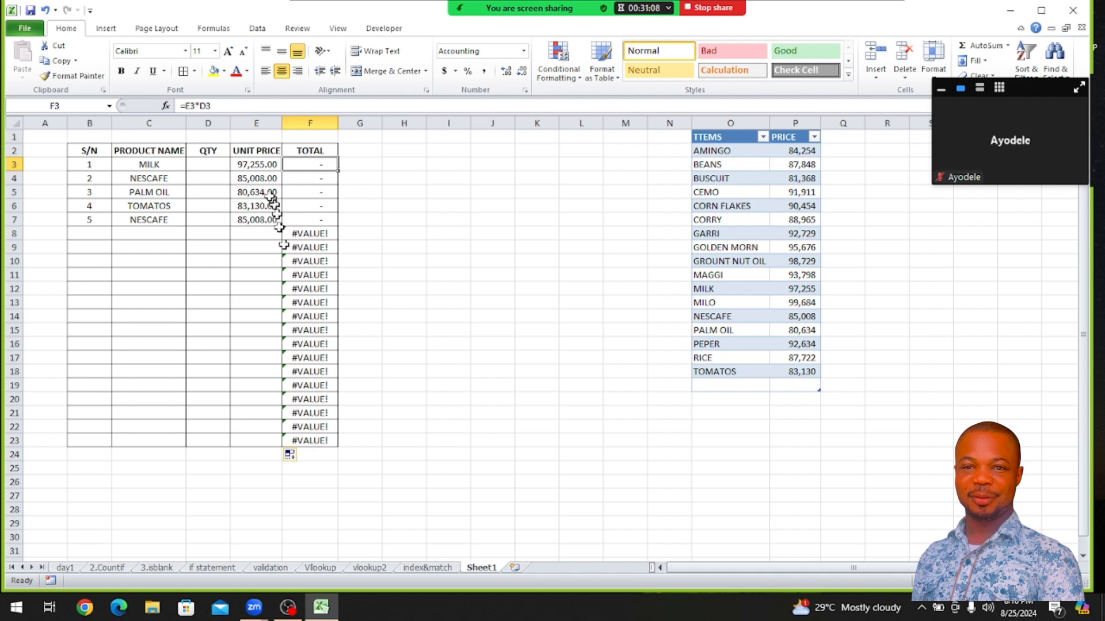
left_click(195, 106)
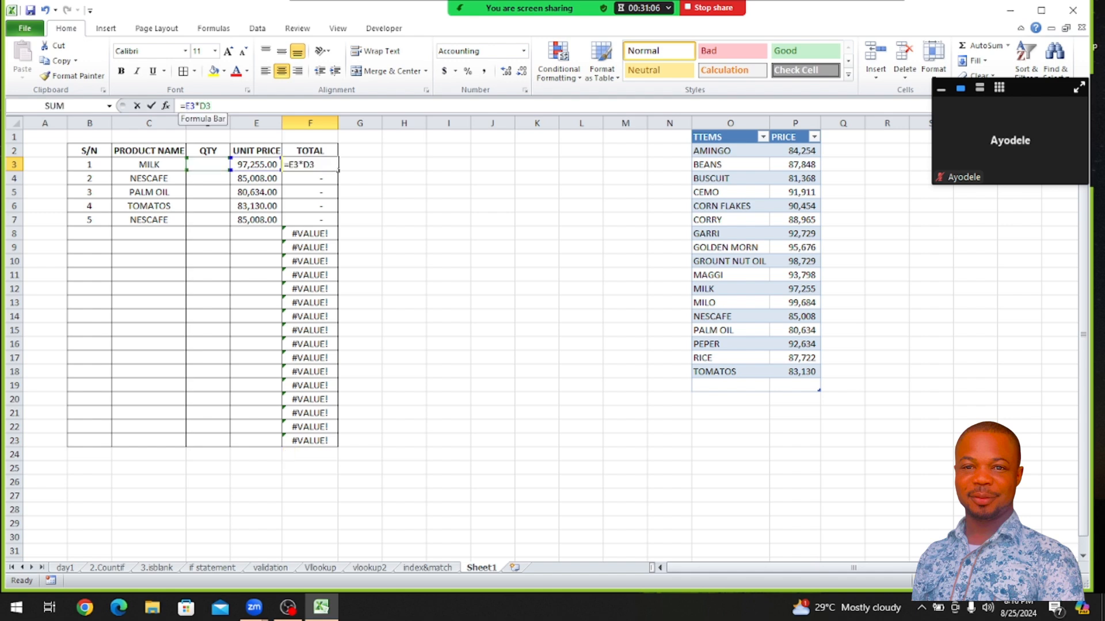
type("IFERROR(")
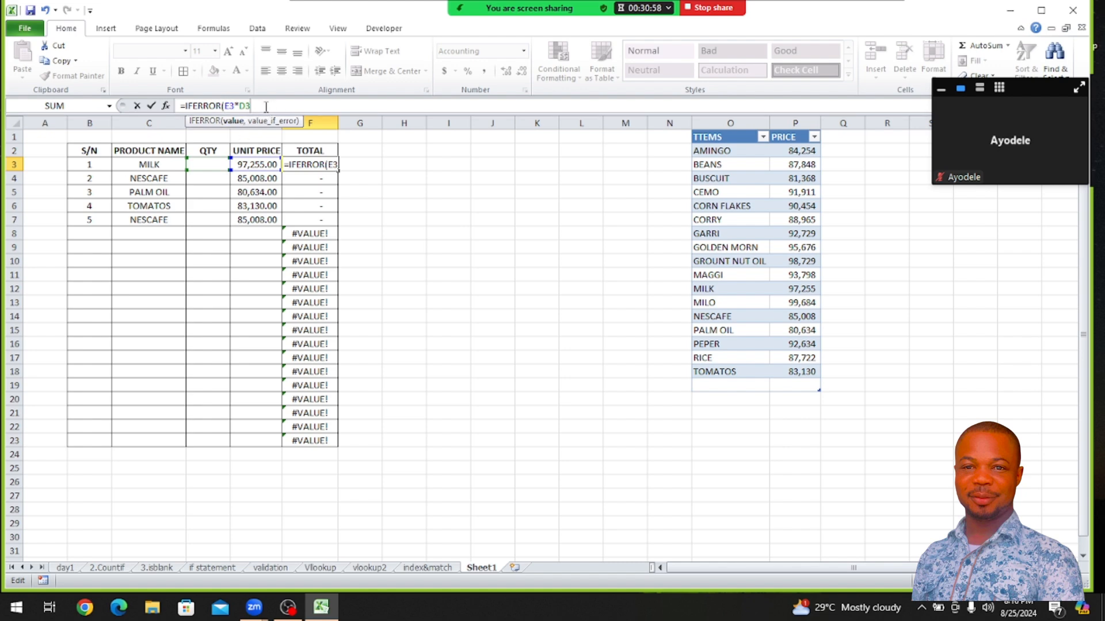
type(",")
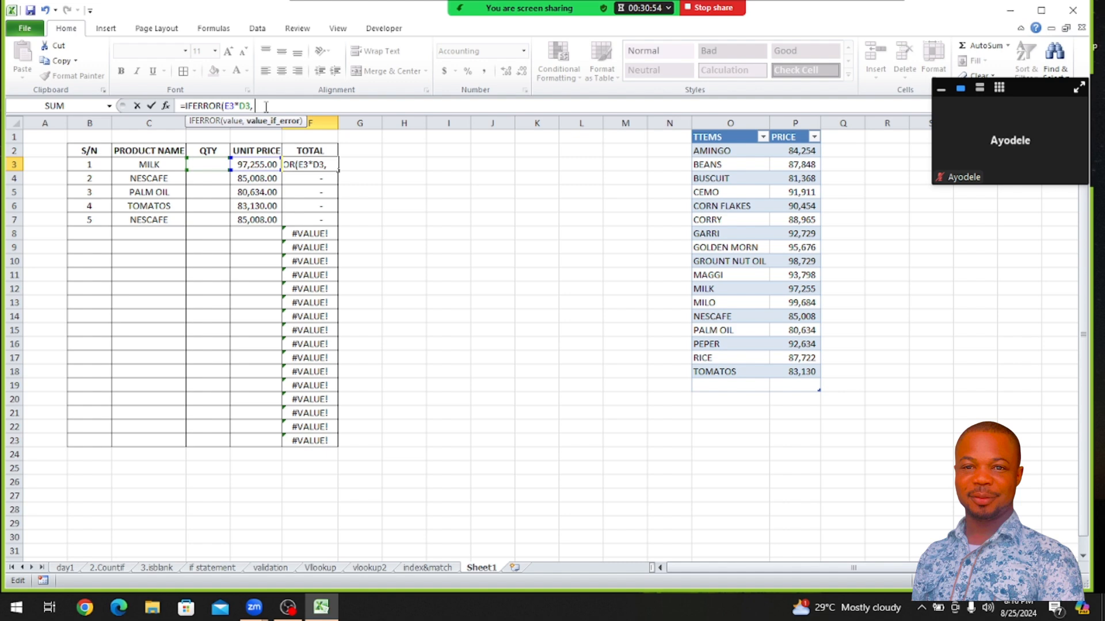
type(" \"\")")
key("Return")
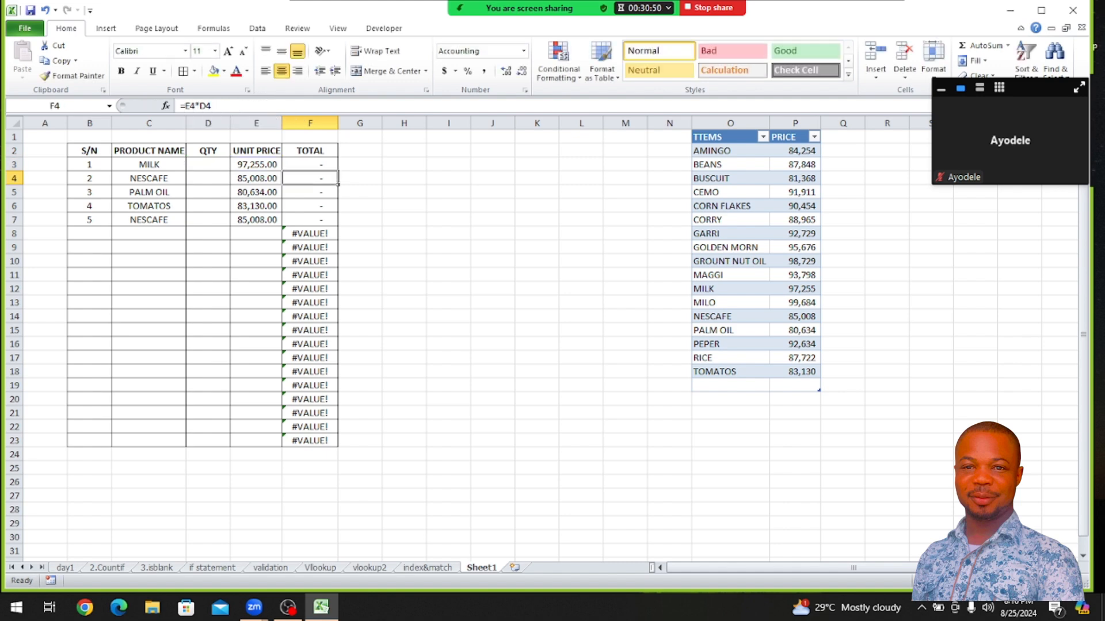
left_click(310, 163)
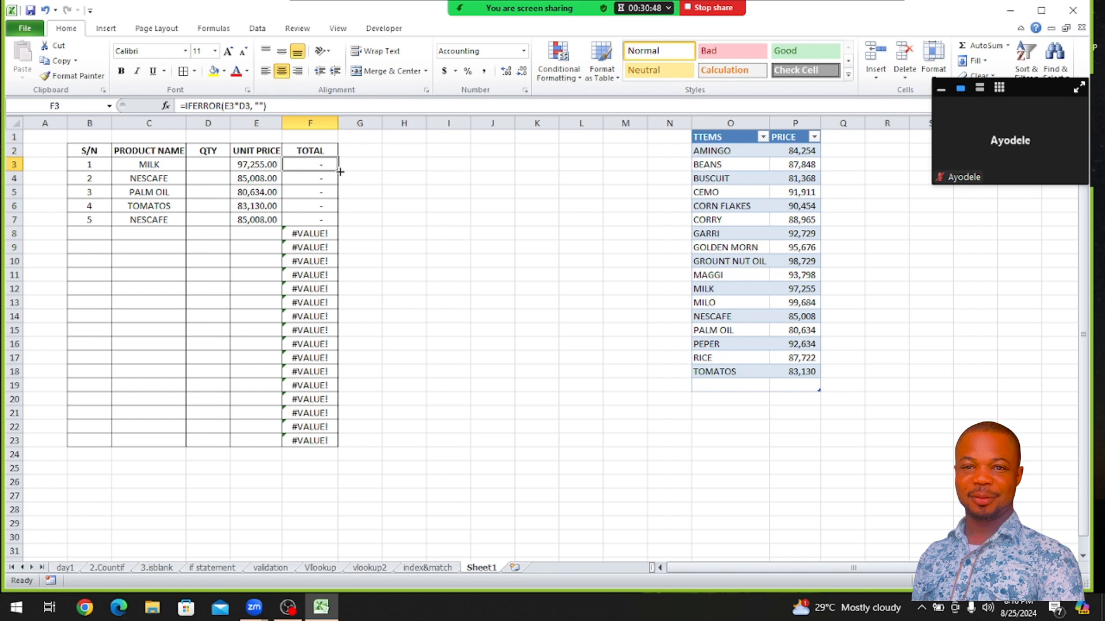
Fill the TOTAL formula down from F3 to F23 and enter a quantity of 1 for MILK in D3
double_click(338, 171)
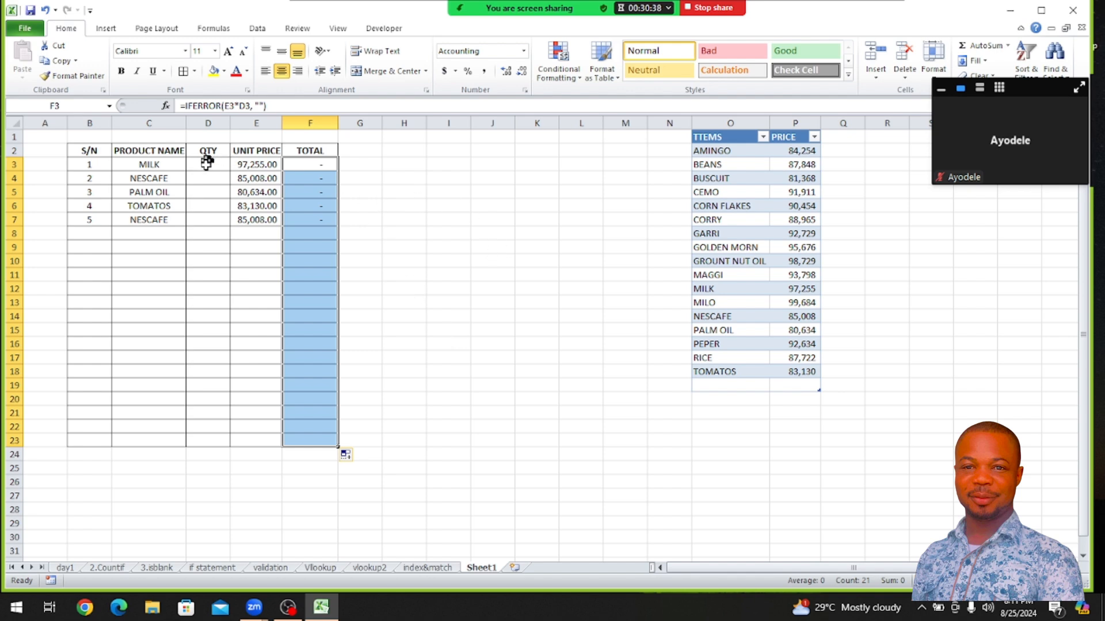
left_click(206, 163)
type("1")
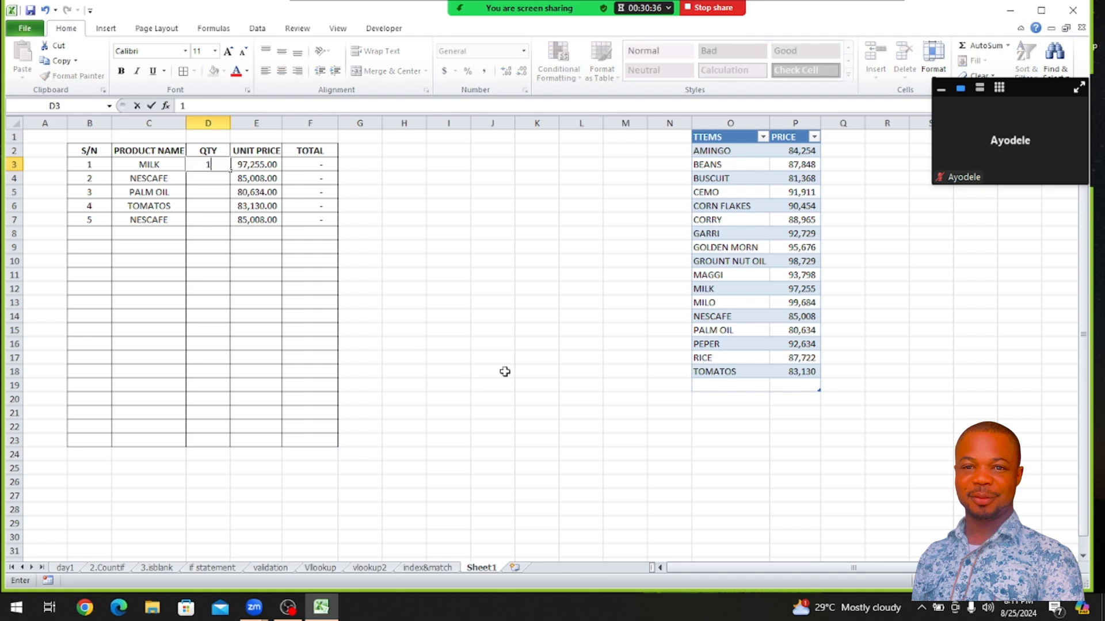
left_click(561, 360)
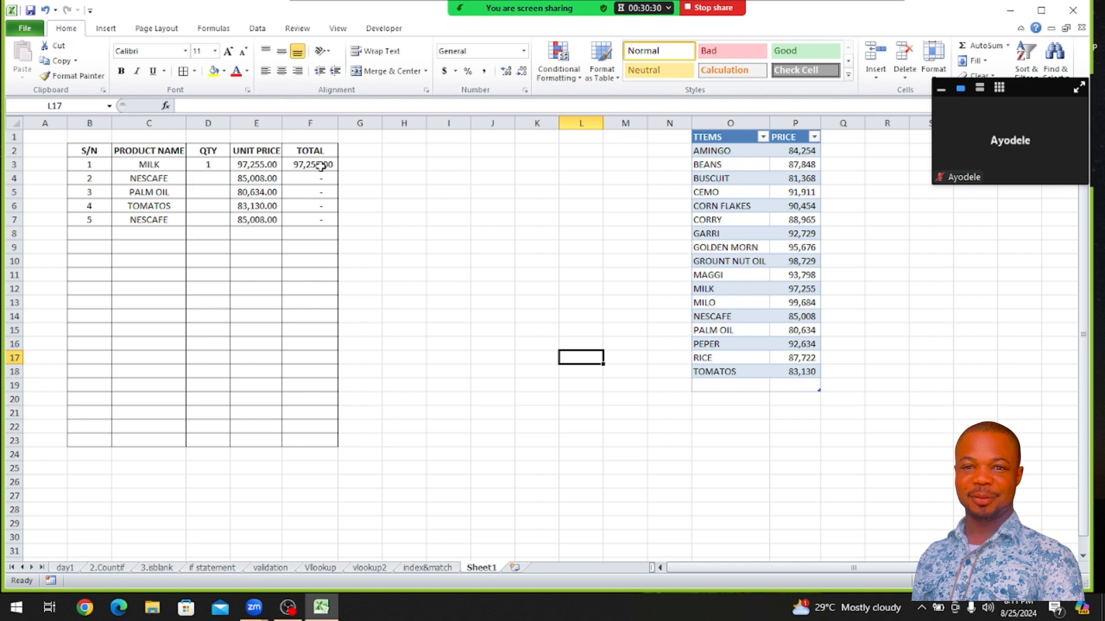
Add an AutoSum of the TOTAL column F3:F23 in cell F24
left_click_drag(321, 166, 322, 455)
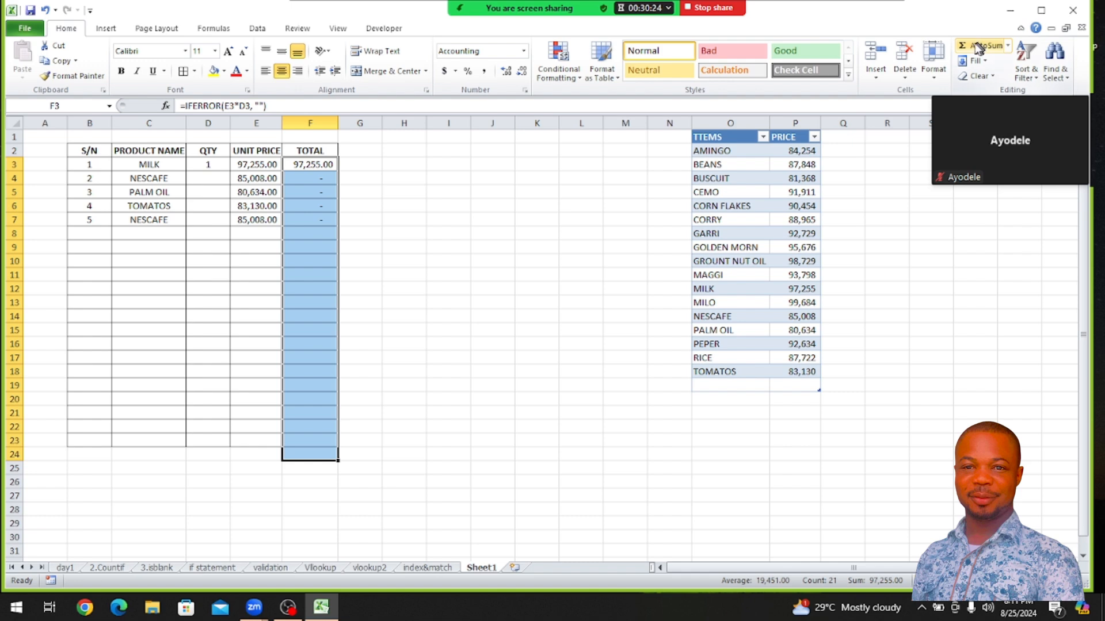
left_click(977, 47)
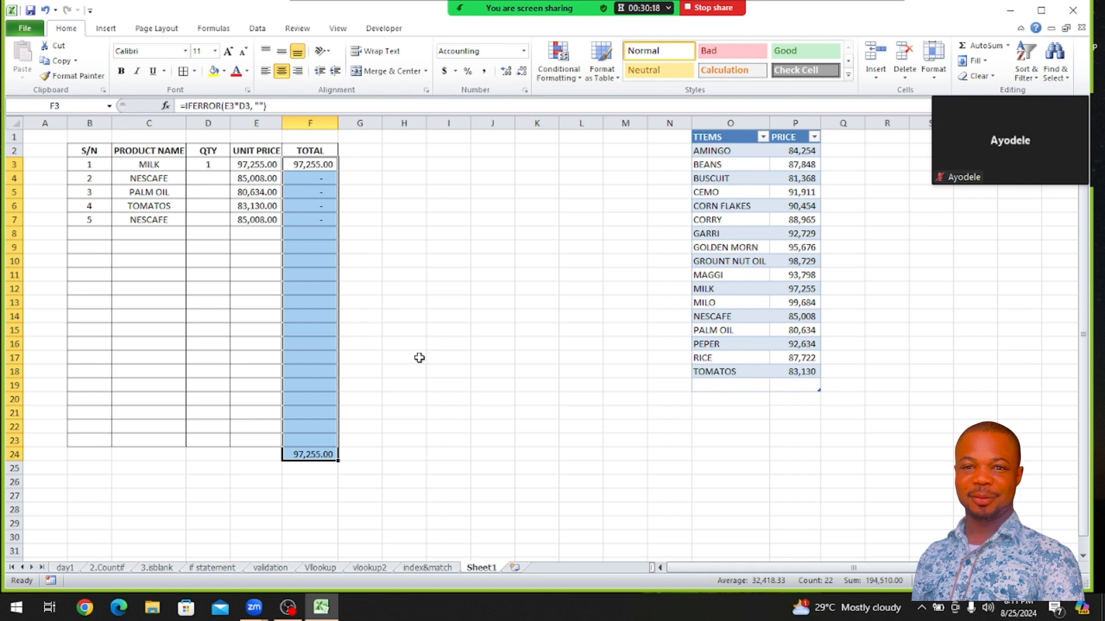
left_click(486, 259)
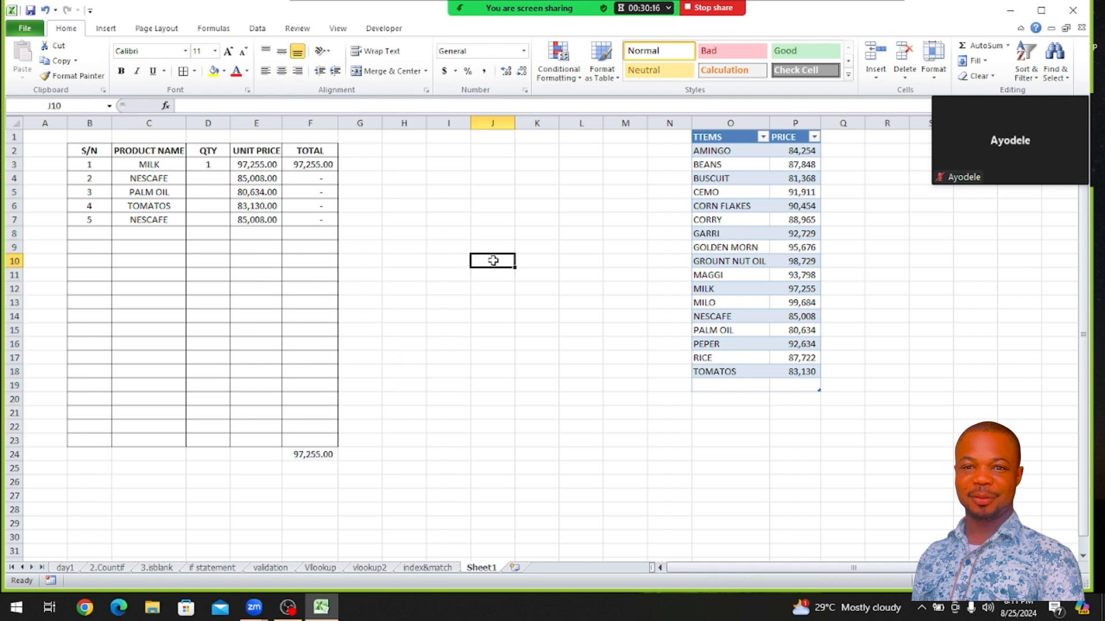
Clear the product names in C4:C7 and choose MILK from the dropdown in C4
left_click(146, 219)
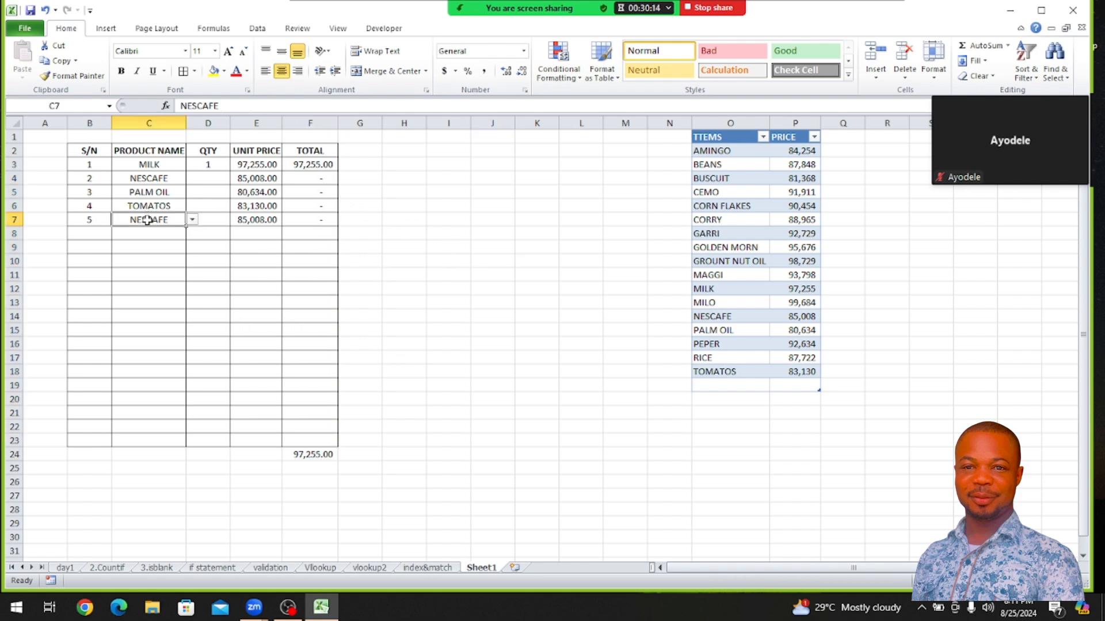
key("Delete")
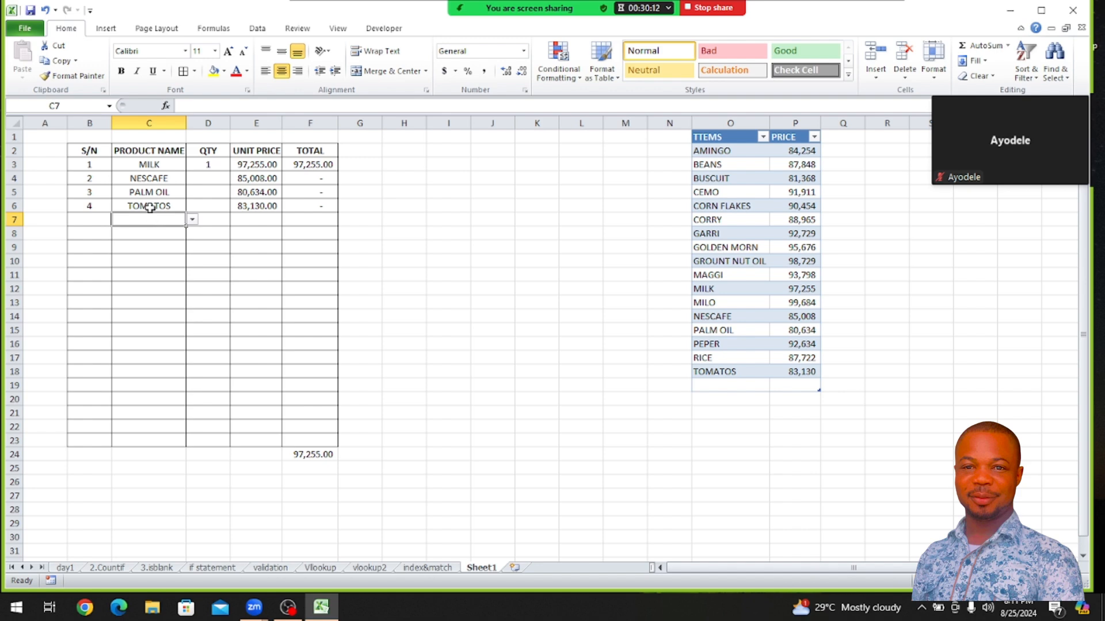
left_click(150, 207)
key("Delete")
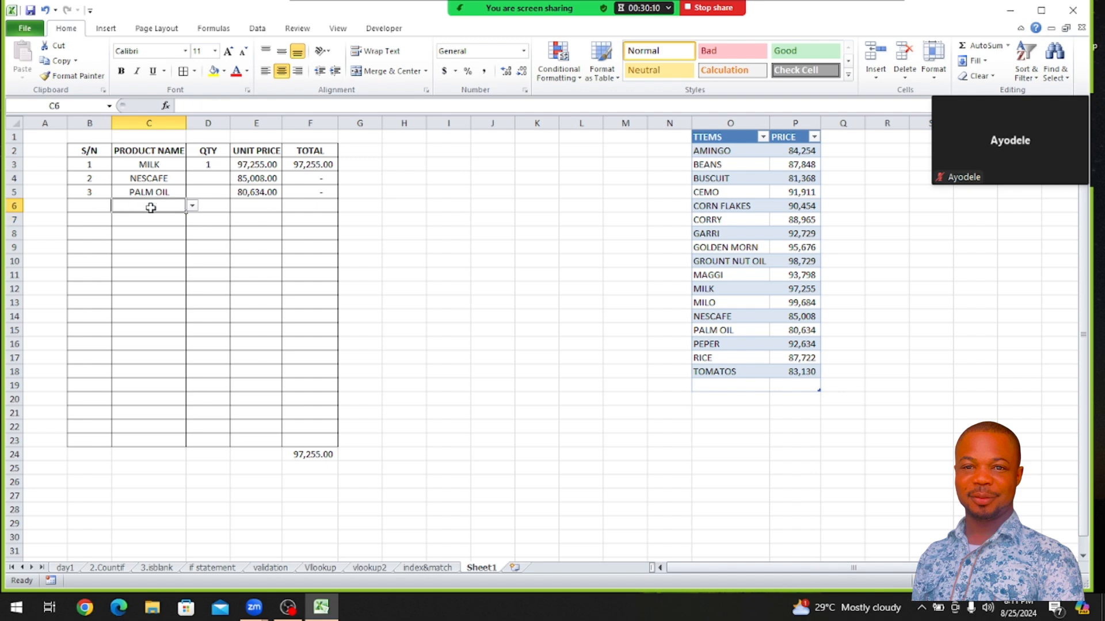
left_click(151, 193)
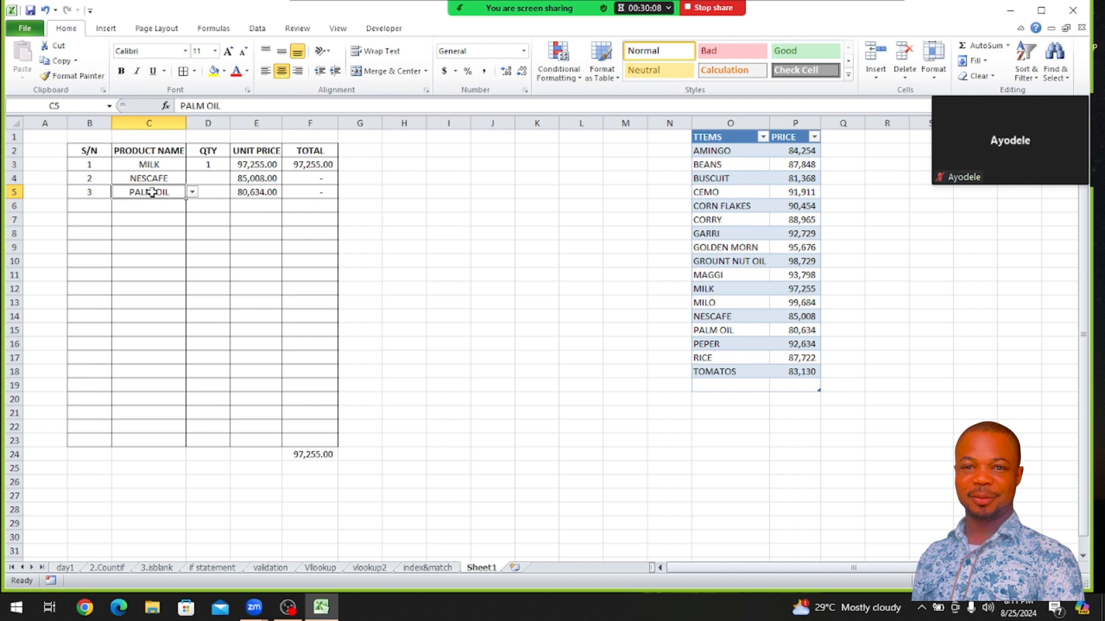
key("Delete")
left_click(151, 177)
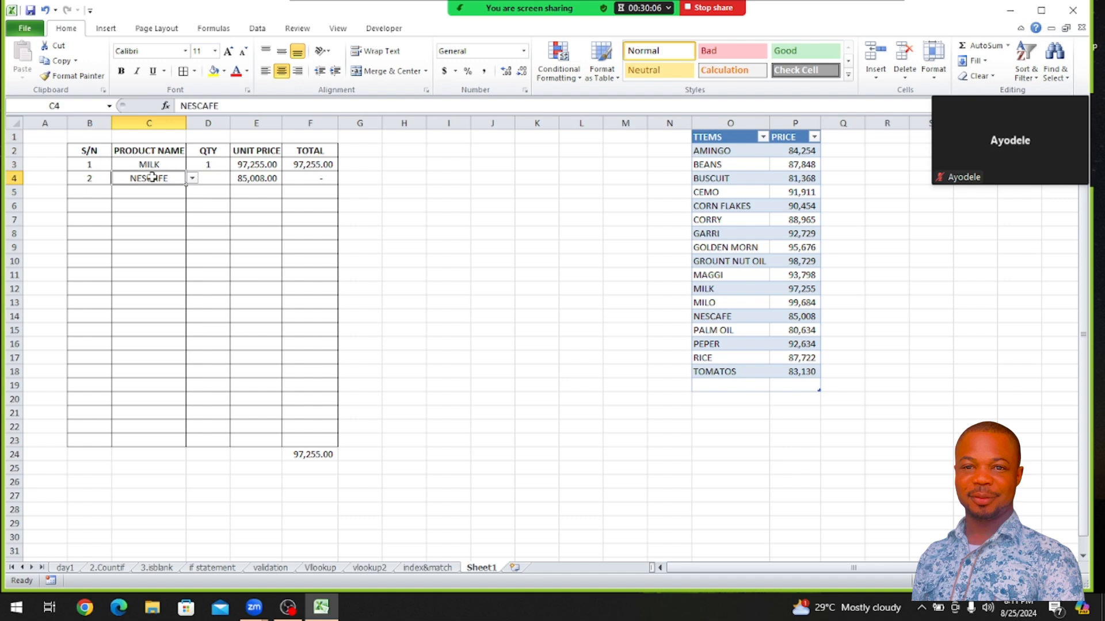
key("Delete")
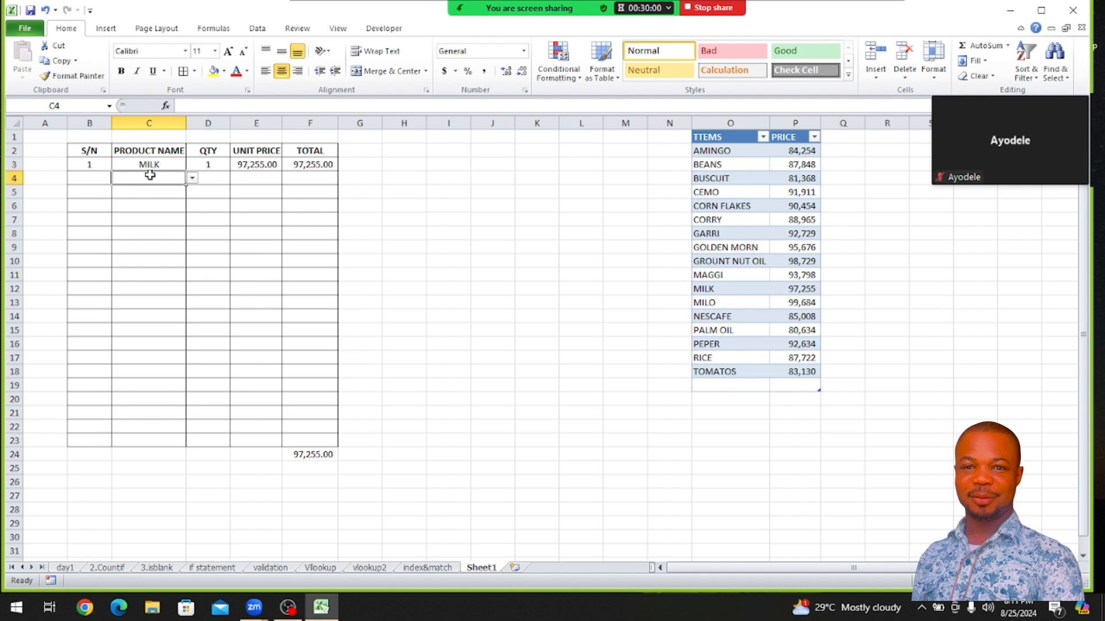
left_click(192, 178)
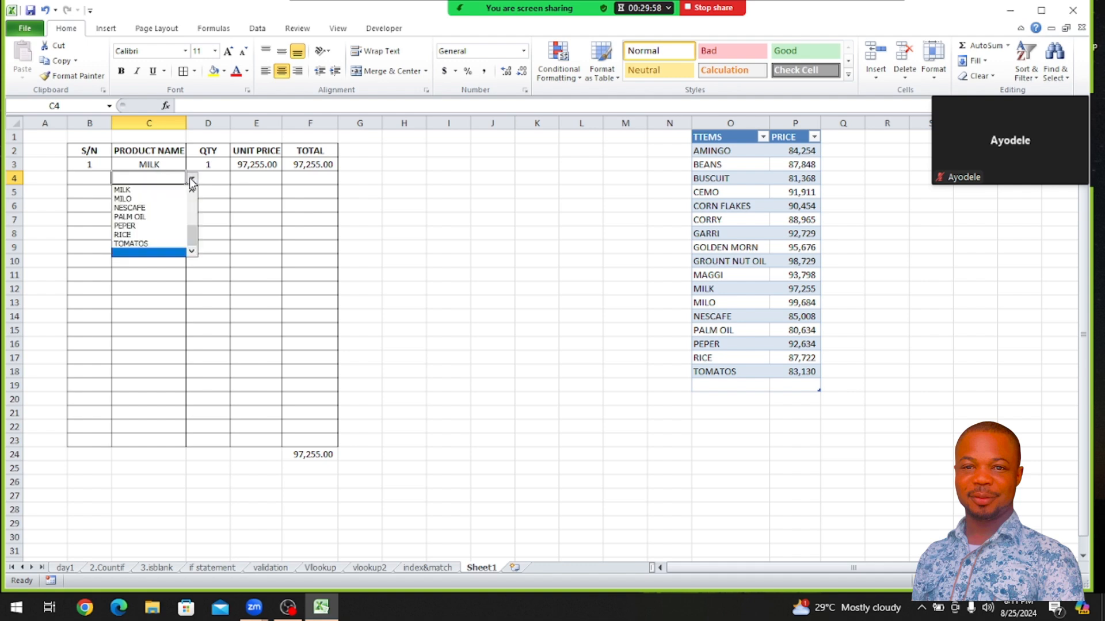
left_click(157, 190)
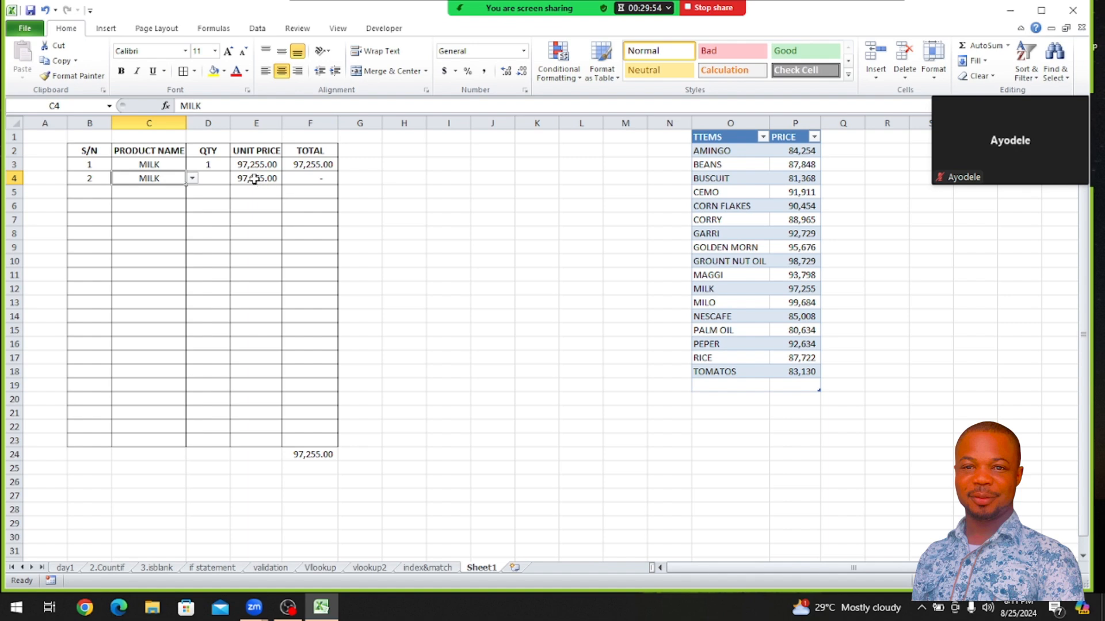
left_click(254, 178)
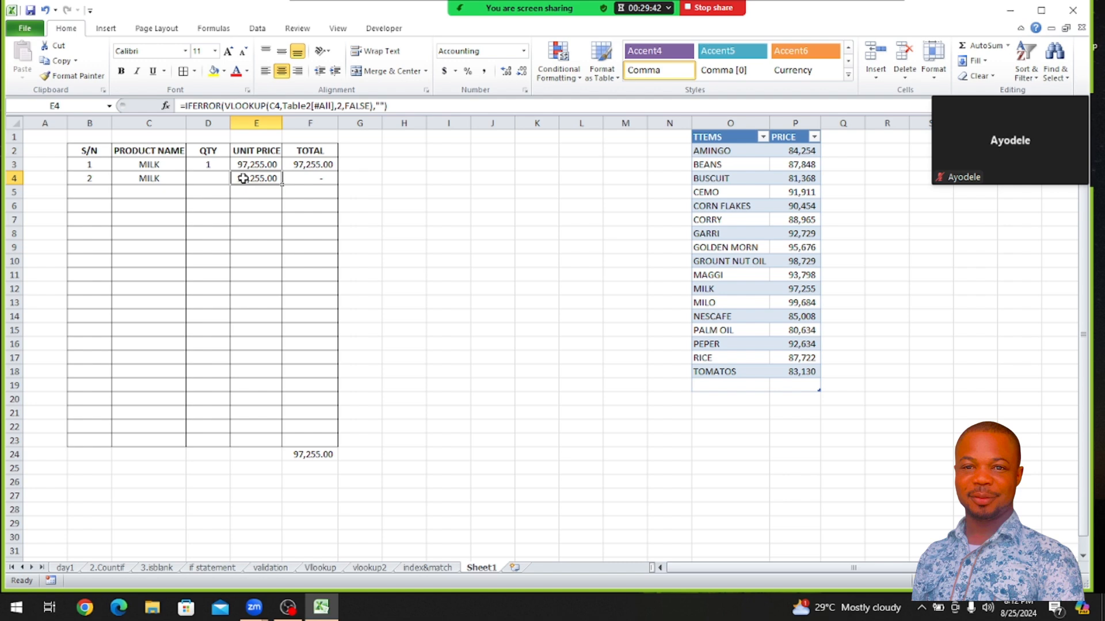
double_click(243, 179)
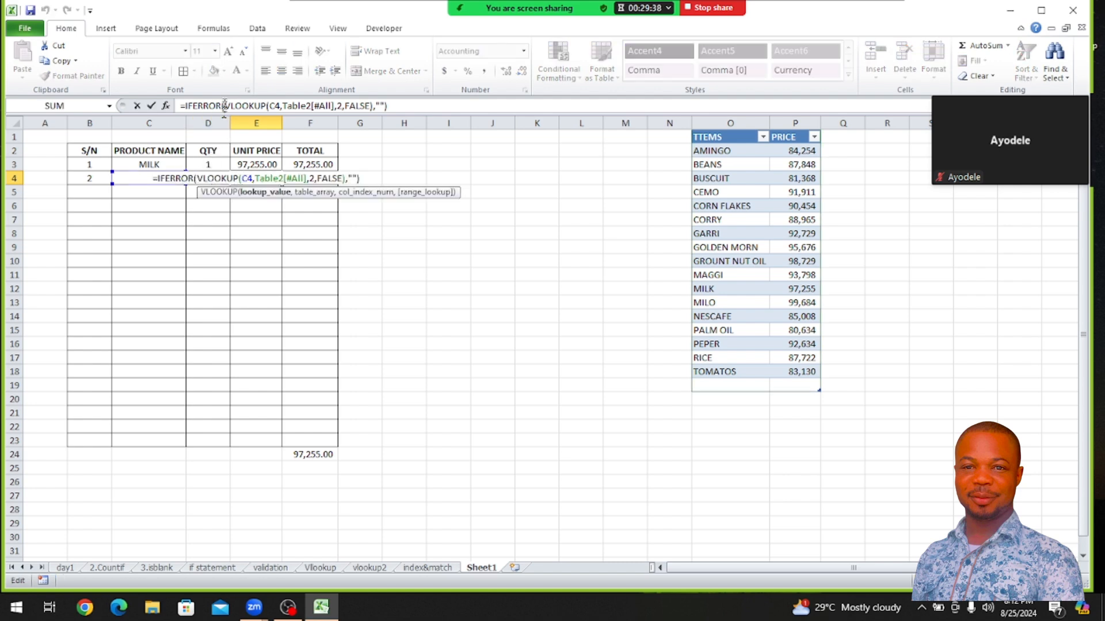
left_click(223, 106)
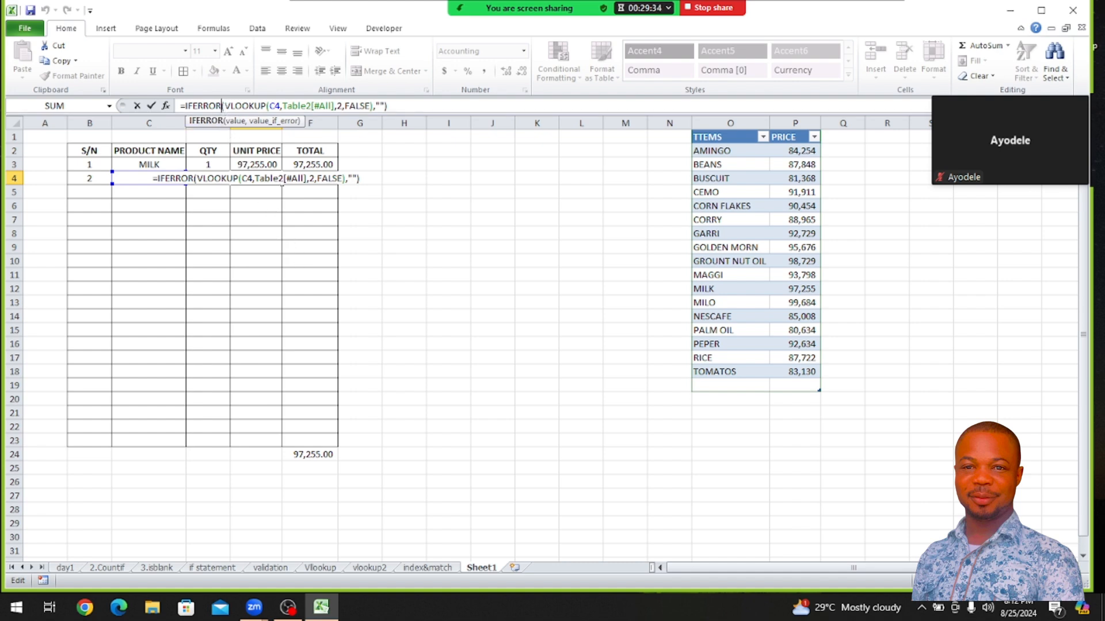
left_click(224, 106)
type("IF")
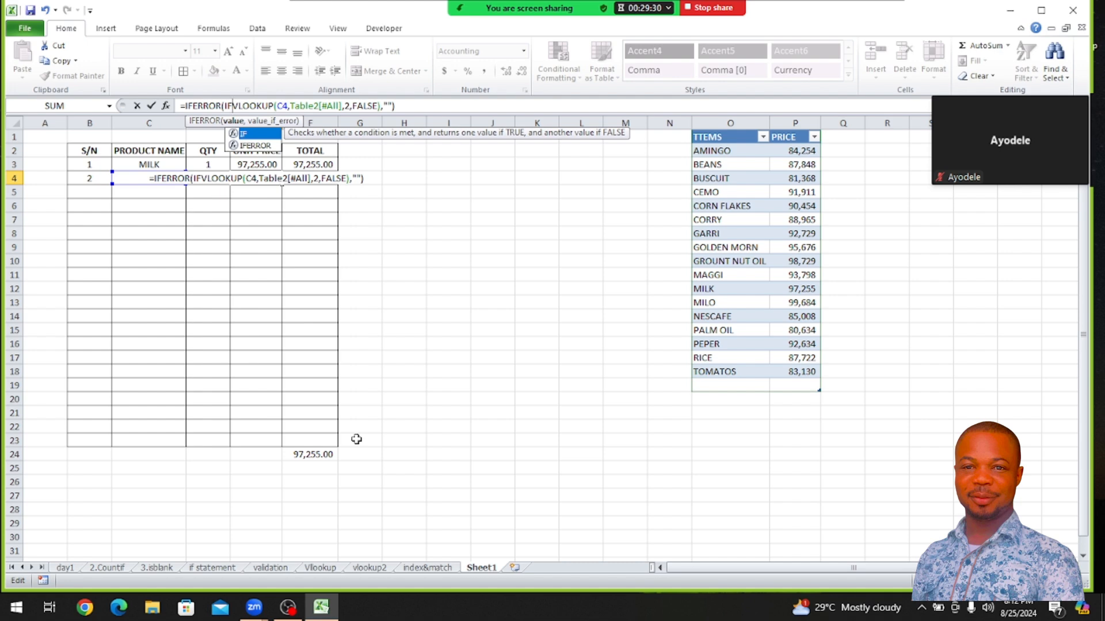
key("Escape")
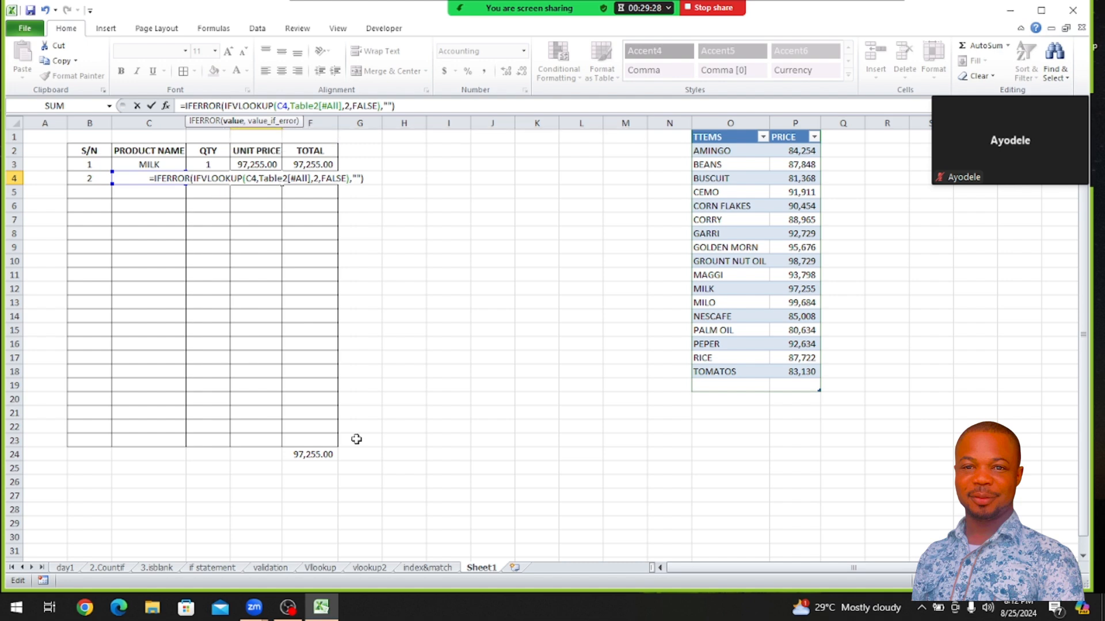
key("BackSpace")
key("BackSpace")
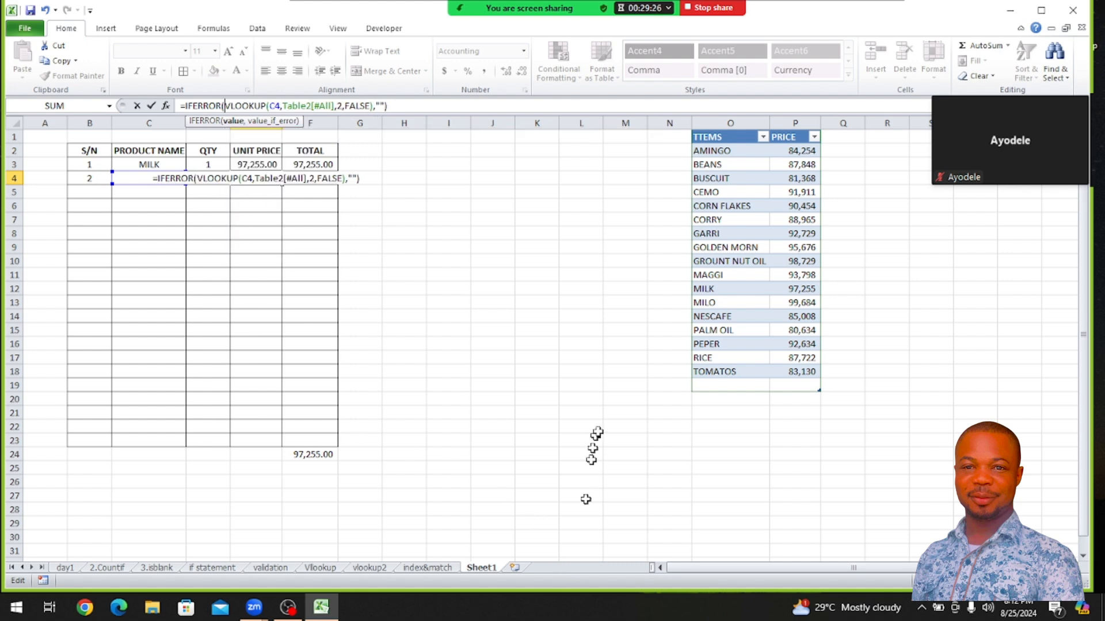
left_click(595, 428)
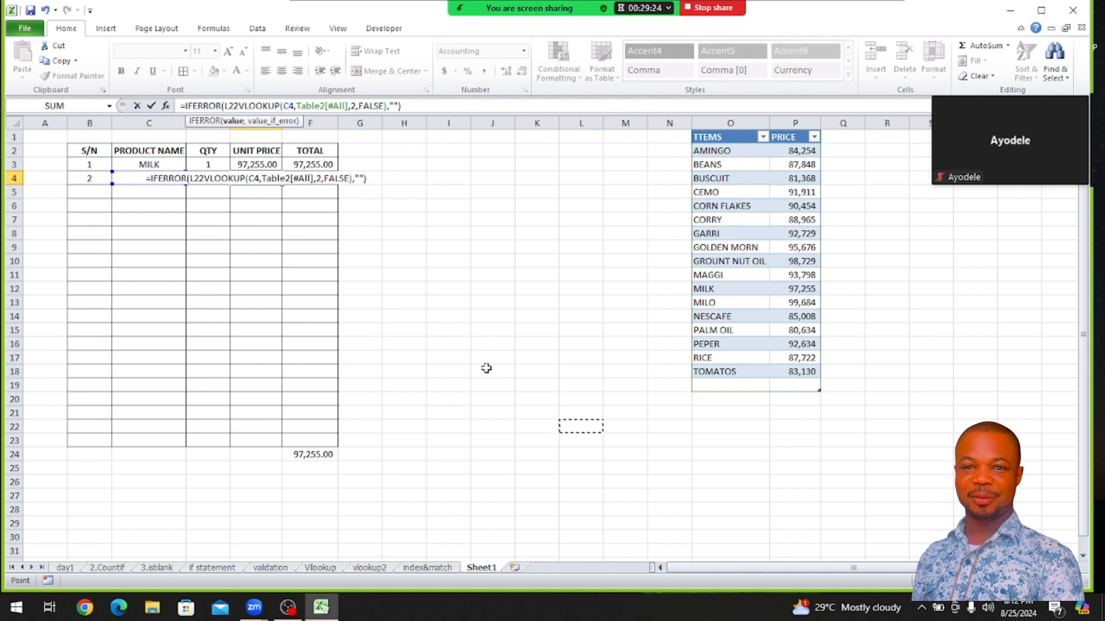
key("BackSpace")
key("BackSpace")
key("BackSpace")
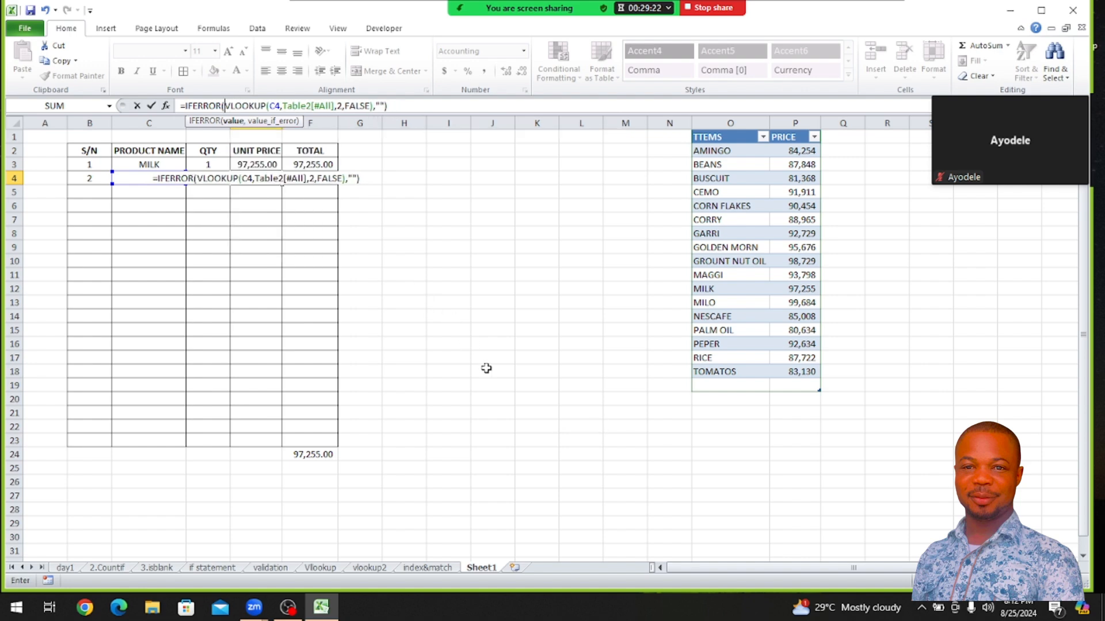
key("ctrl+Return")
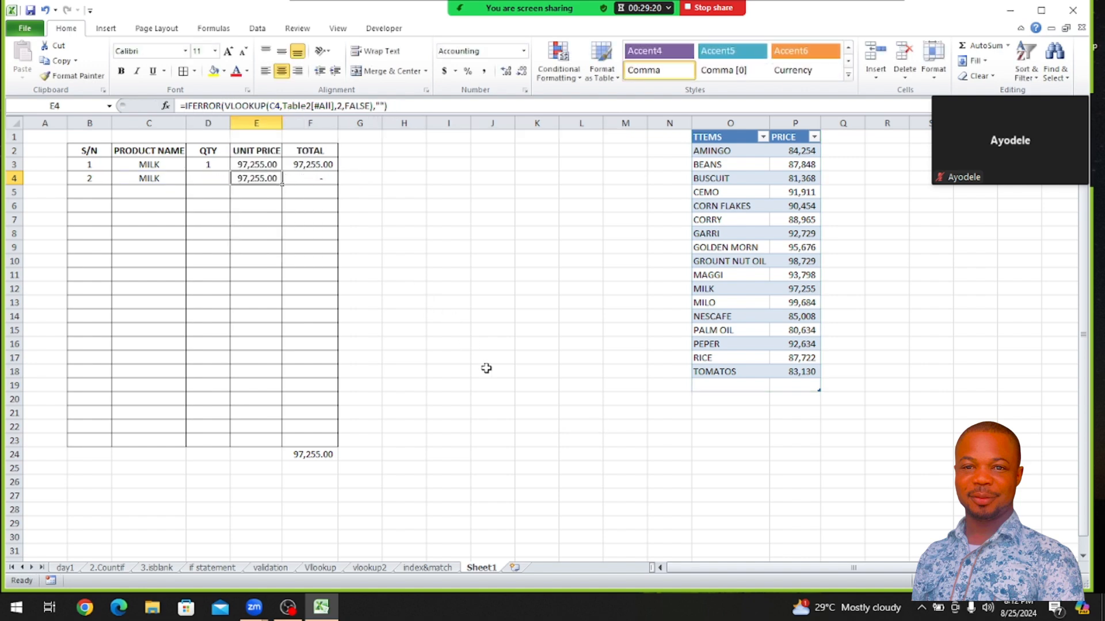
Insert IF(D3="","", before the VLOOKUP in E3's IFERROR formula so the unit price stays blank without a quantity
left_click(248, 166)
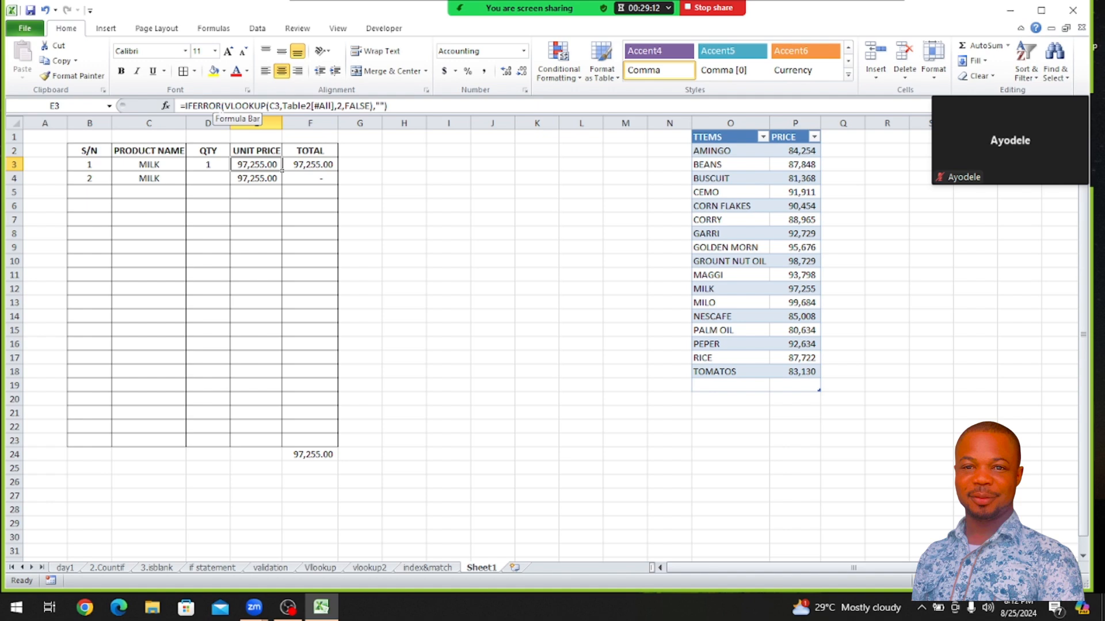
left_click(225, 105)
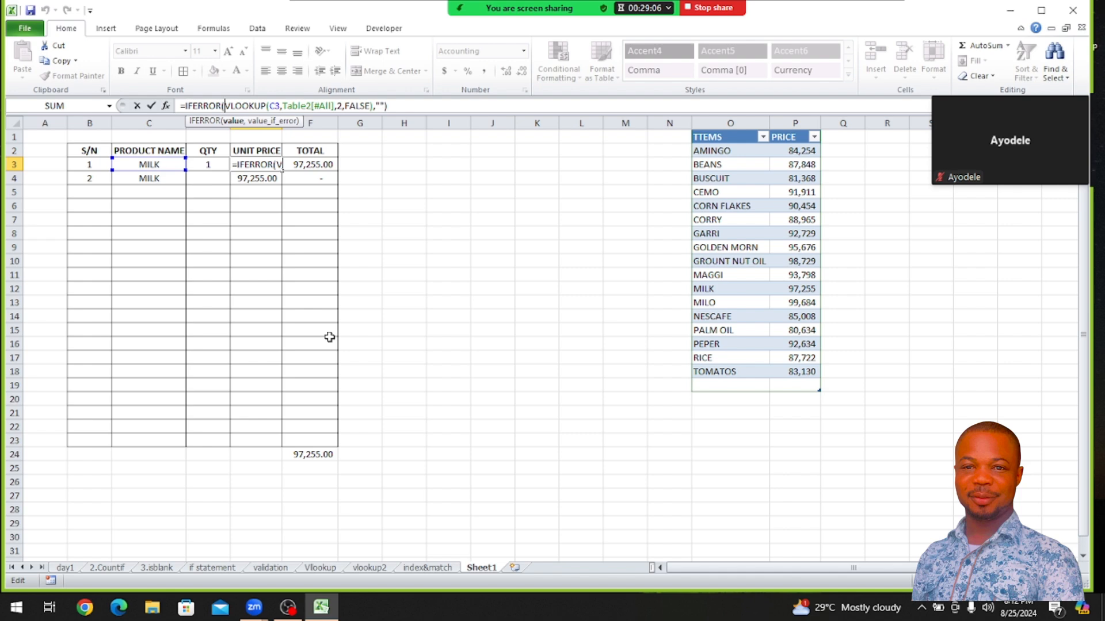
type("IF")
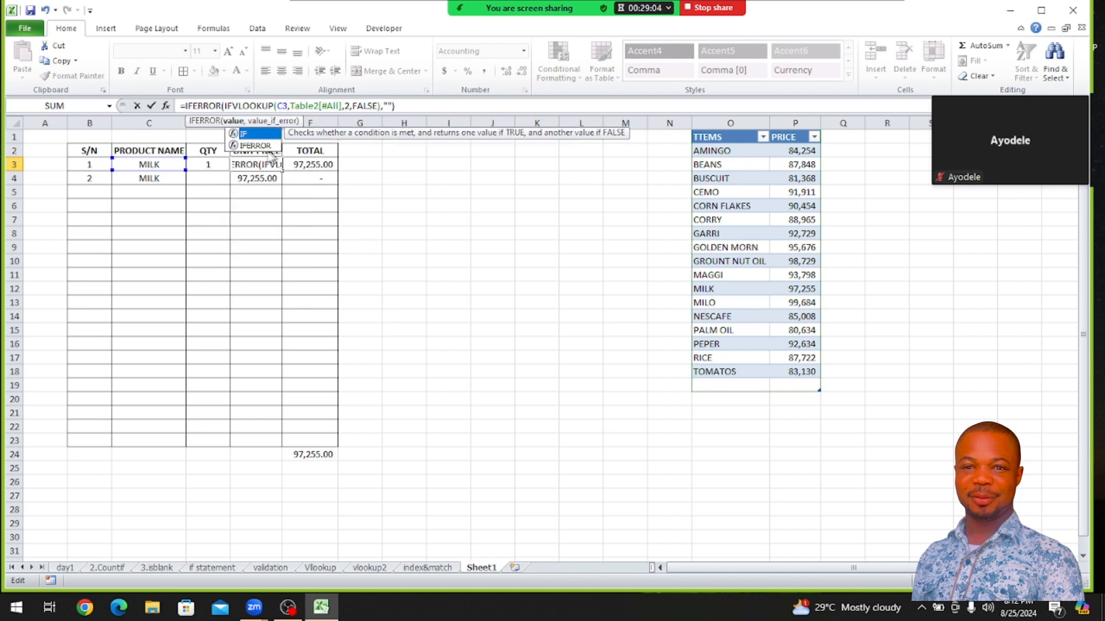
double_click(244, 134)
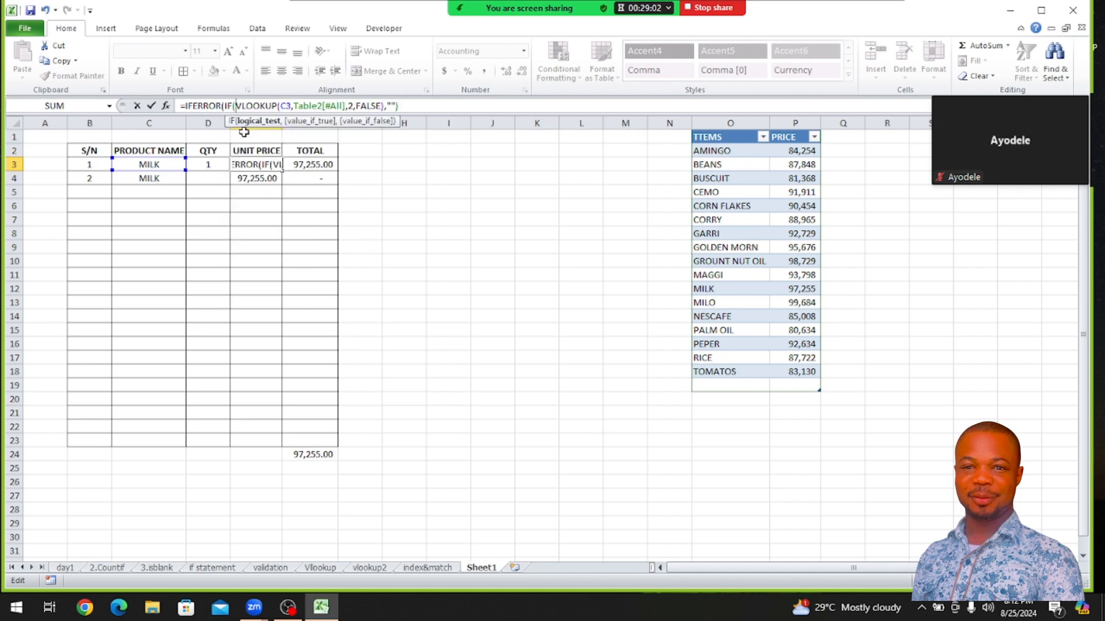
left_click(208, 164)
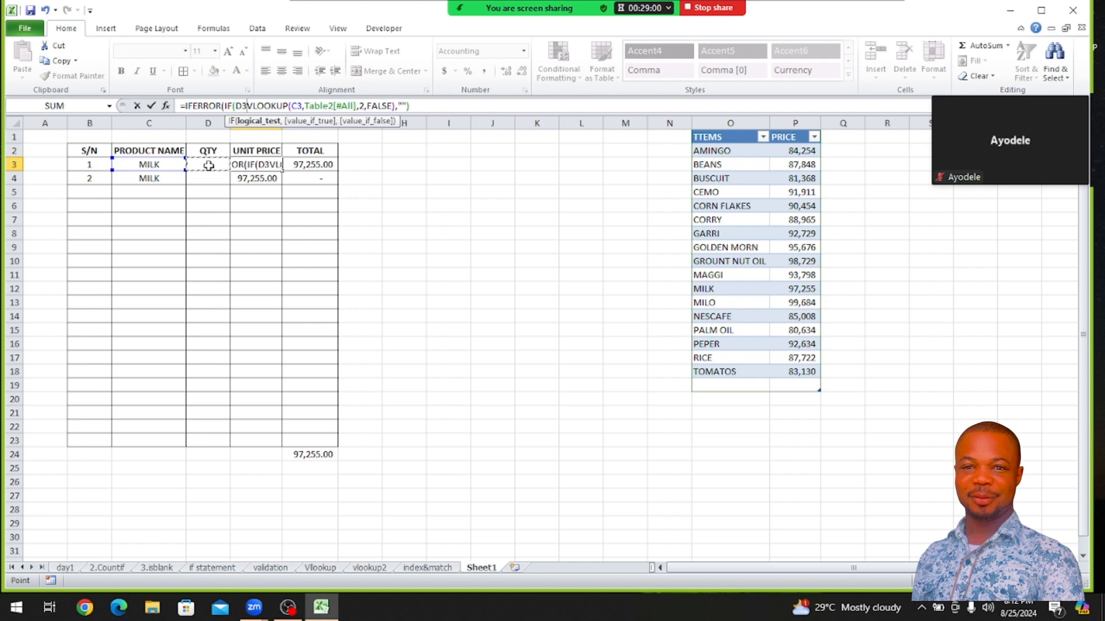
type("=")
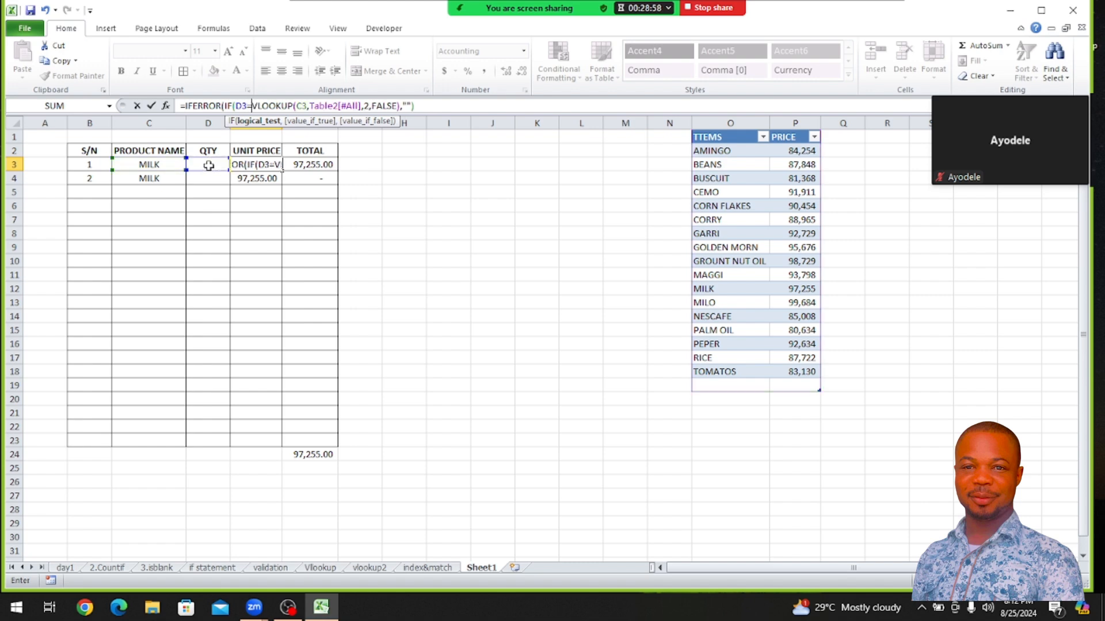
type("\"\"")
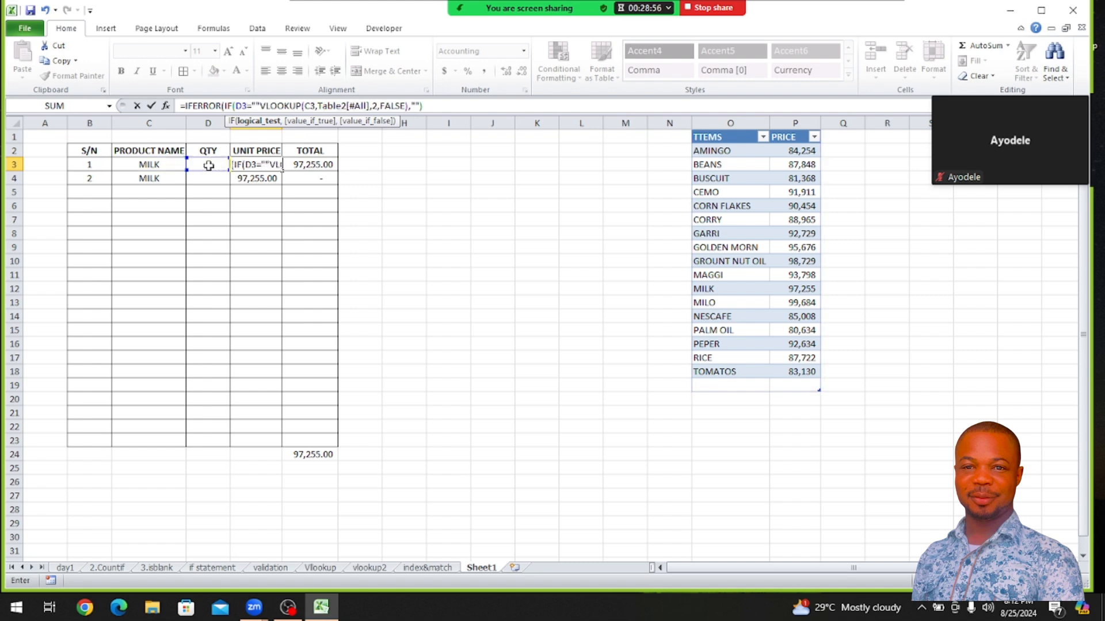
type(",")
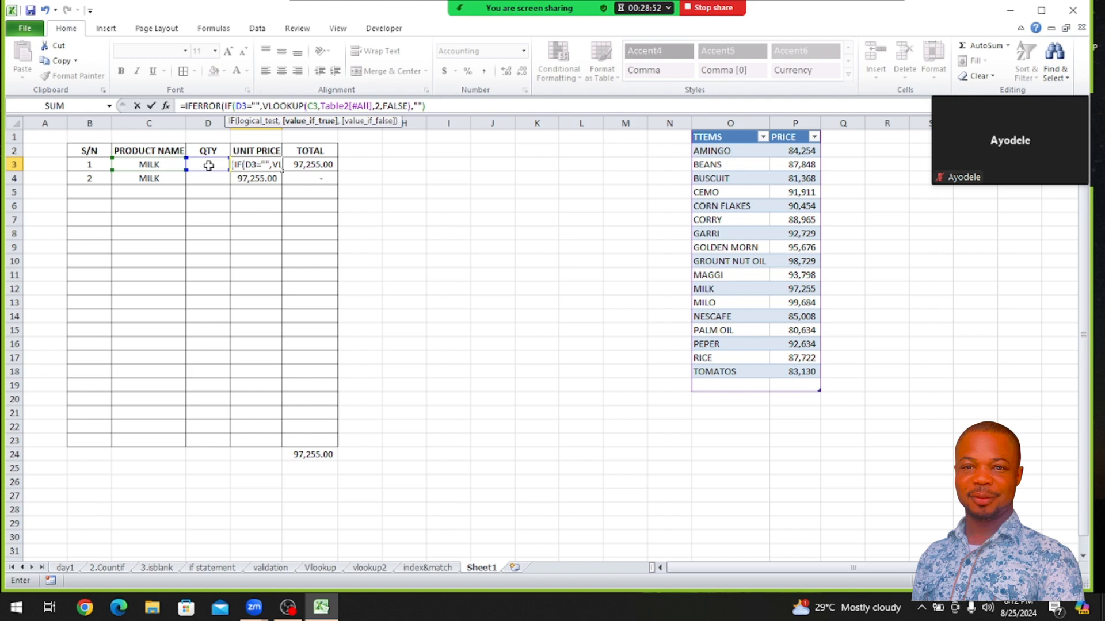
type("\"\"")
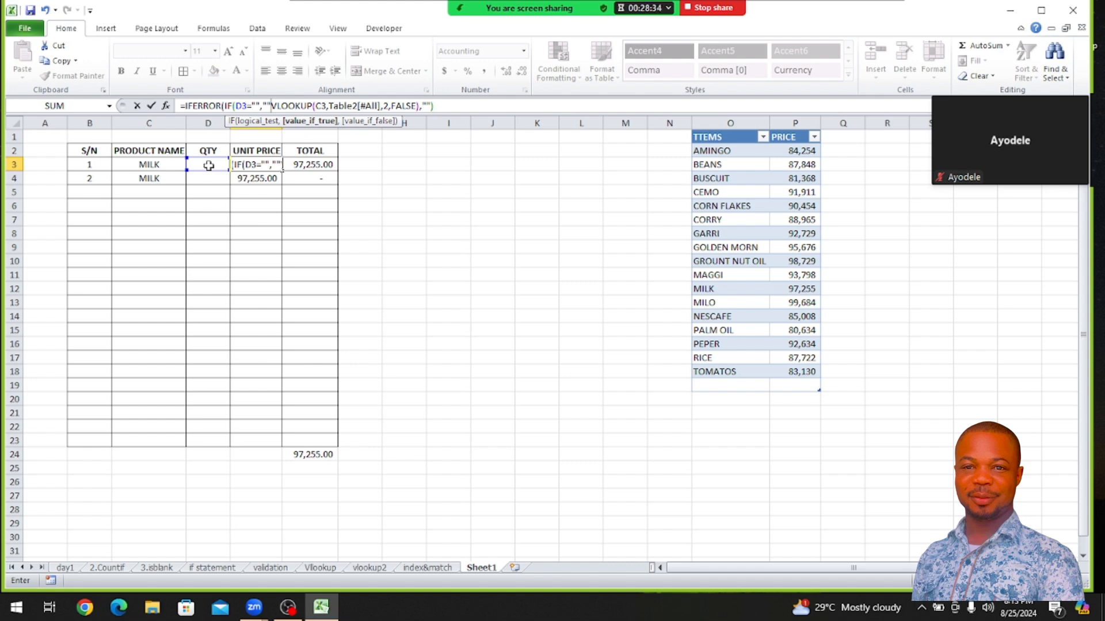
type(",")
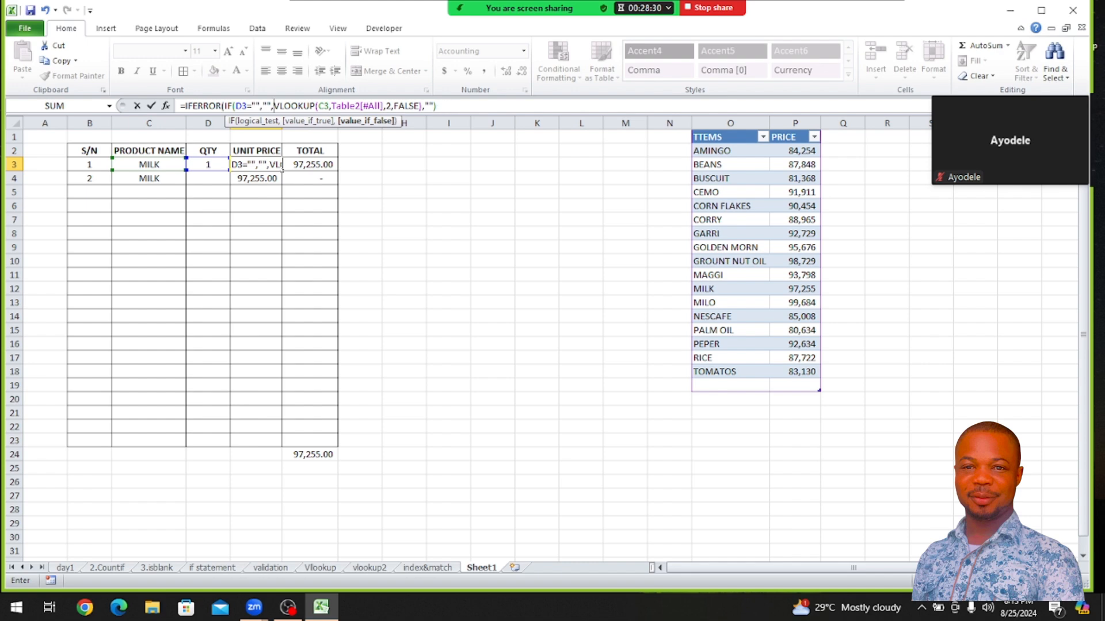
Close the IF after the VLOOKUP so E3 reads =IFERROR(IF(D3="","",VLOOKUP(C3,Table2[#All],2,FALSE)),"")
left_click(438, 106)
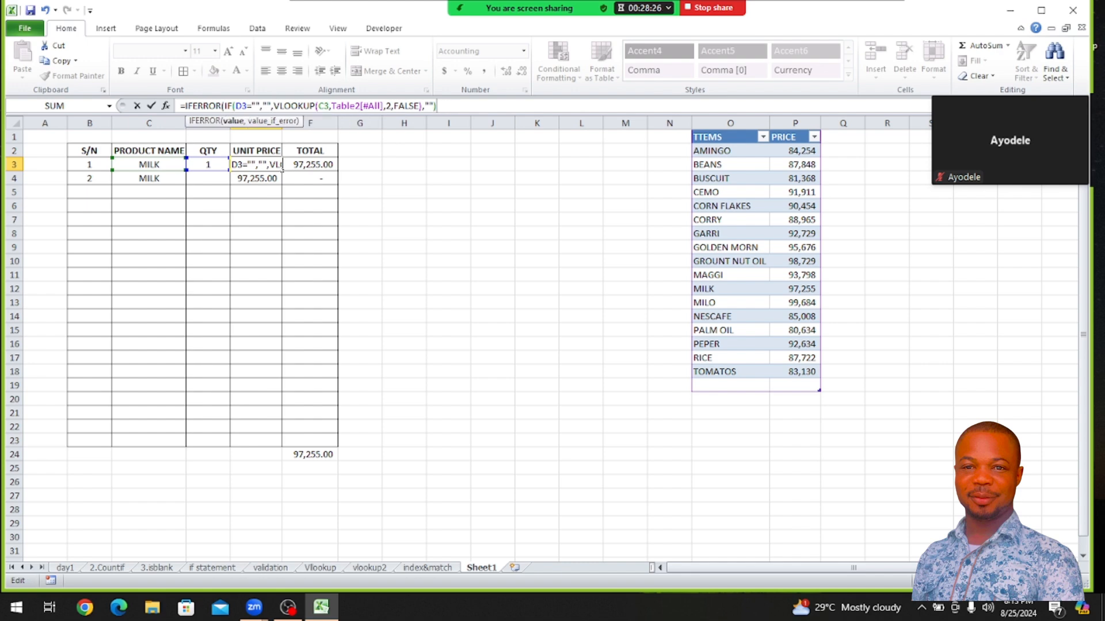
type(")")
key("Return")
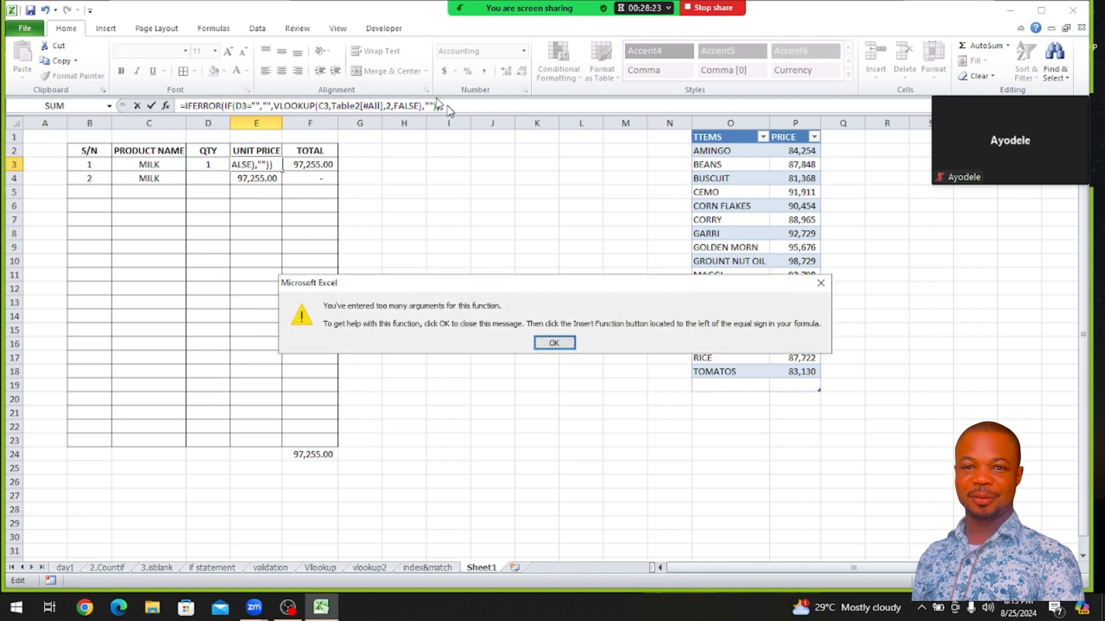
left_click(550, 344)
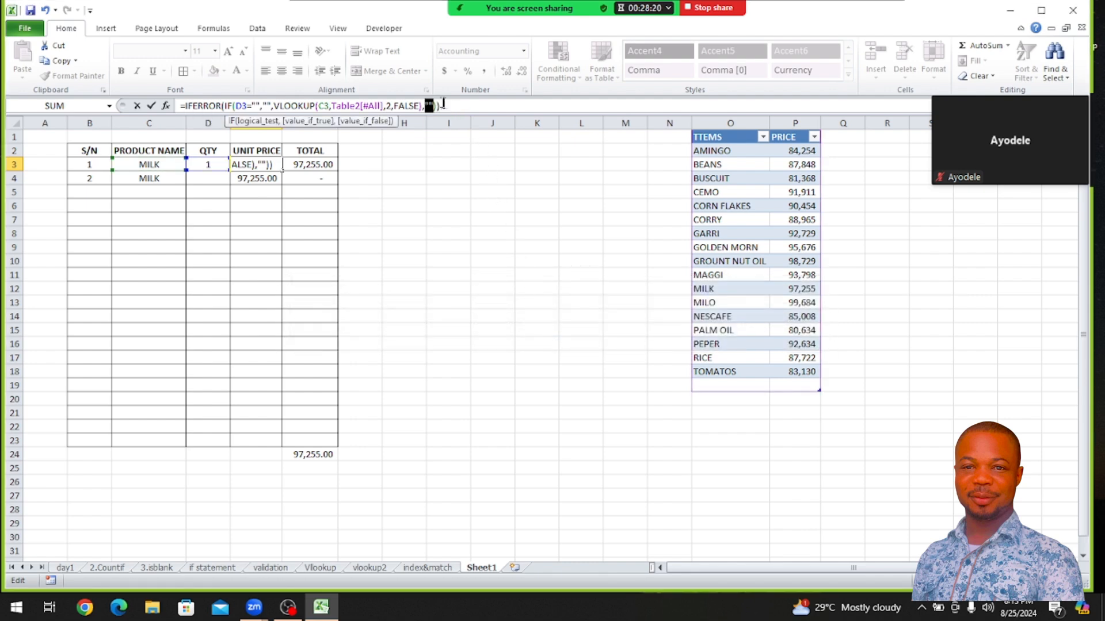
key("BackSpace")
left_click(428, 105)
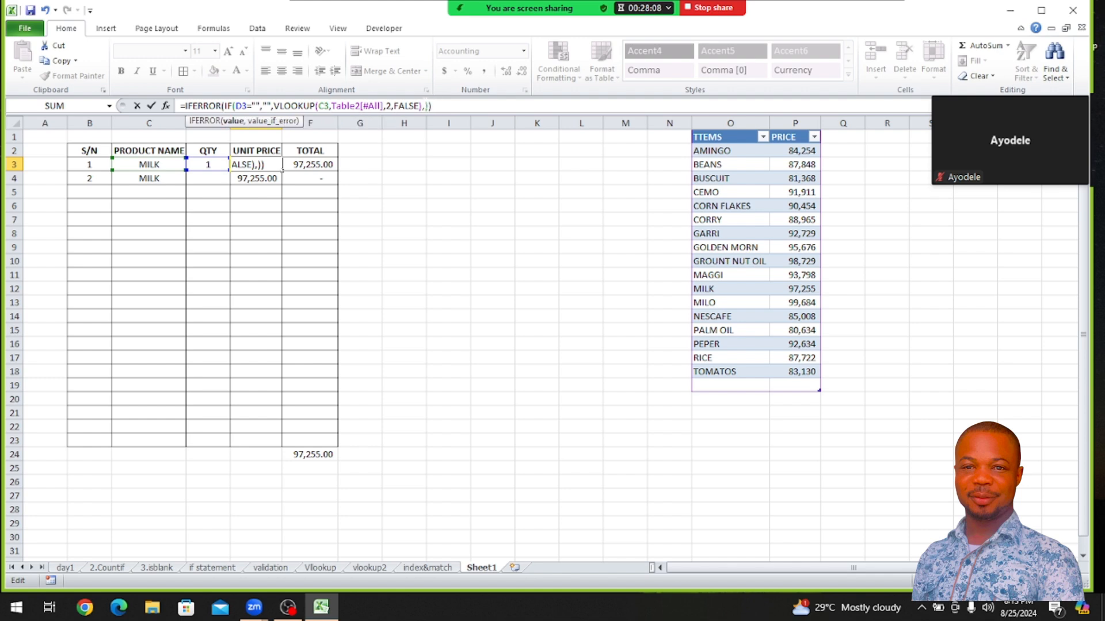
key("Left")
key("Delete")
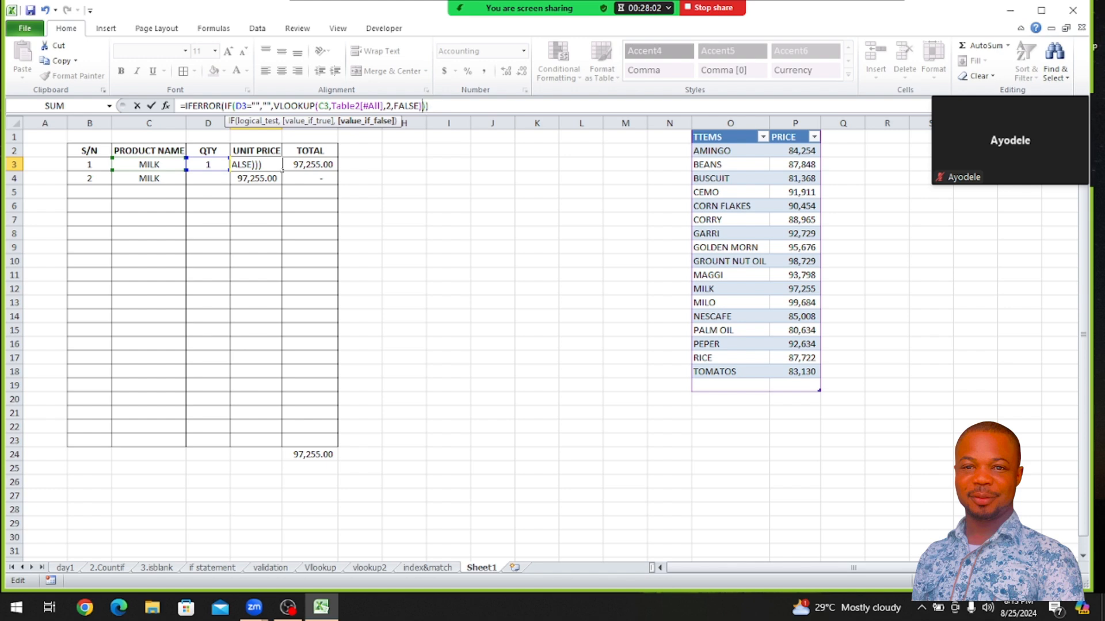
key("Right")
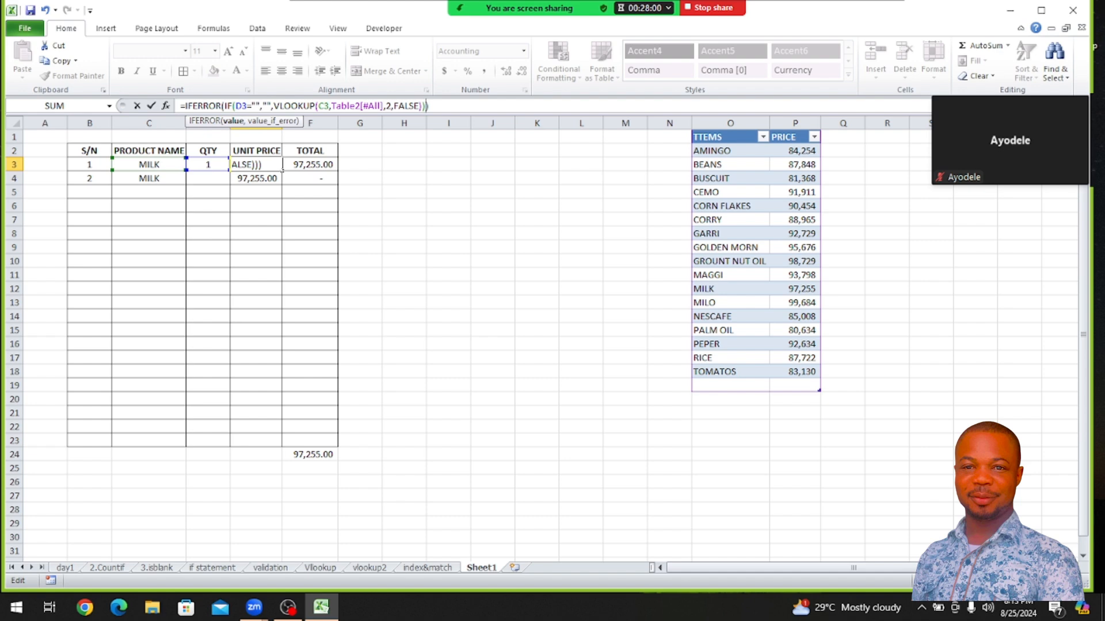
type(",\"\"")
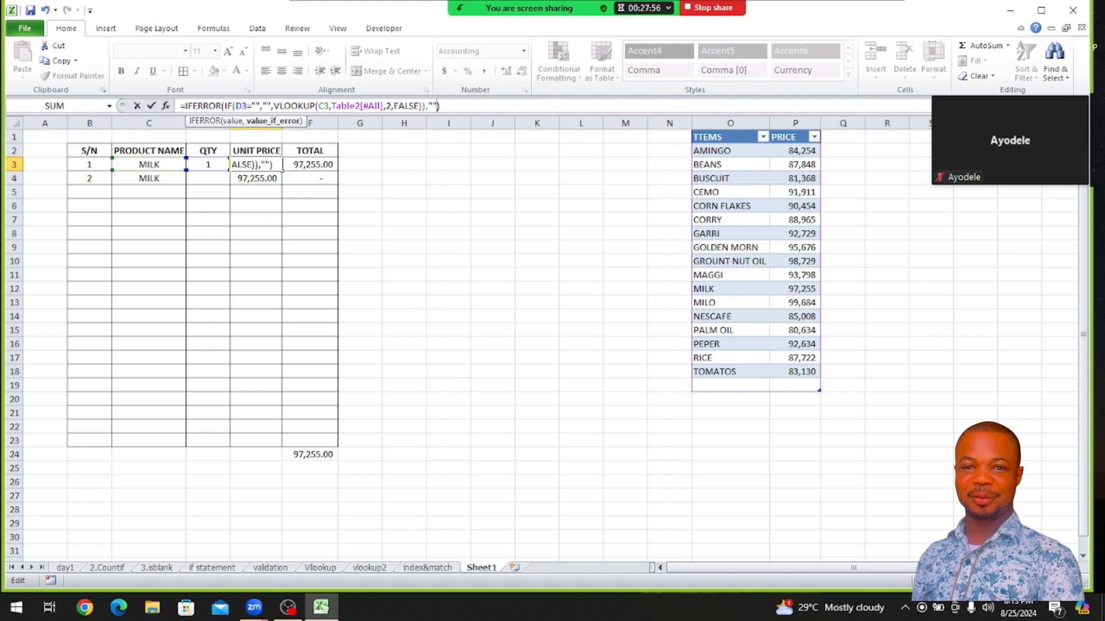
key("Return")
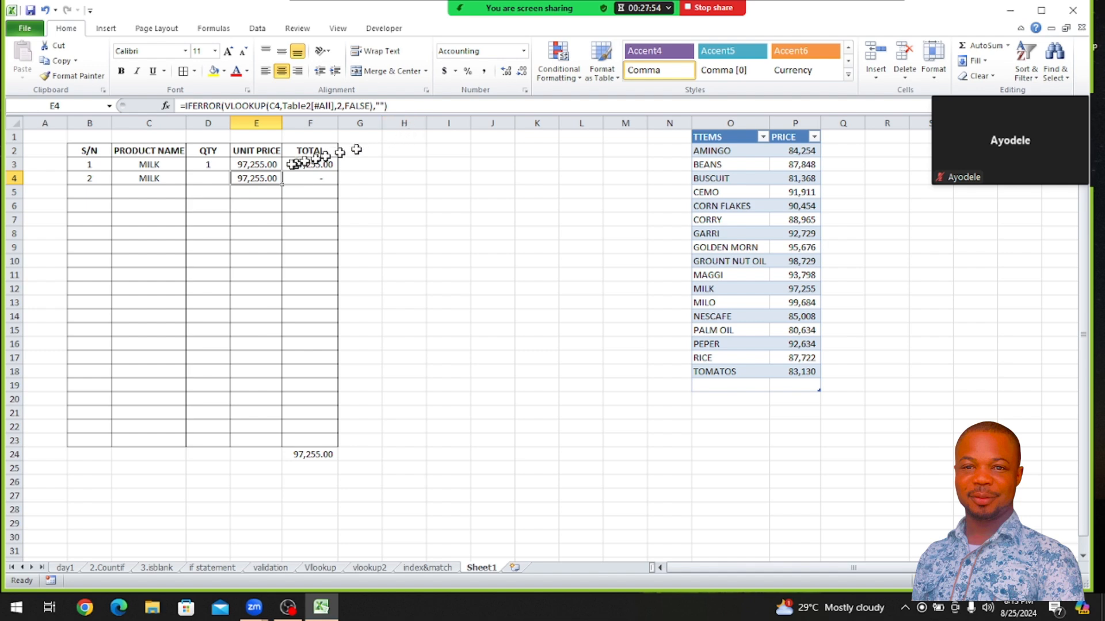
Fill the UNIT PRICE formula from E3 down to E23
left_click(276, 169)
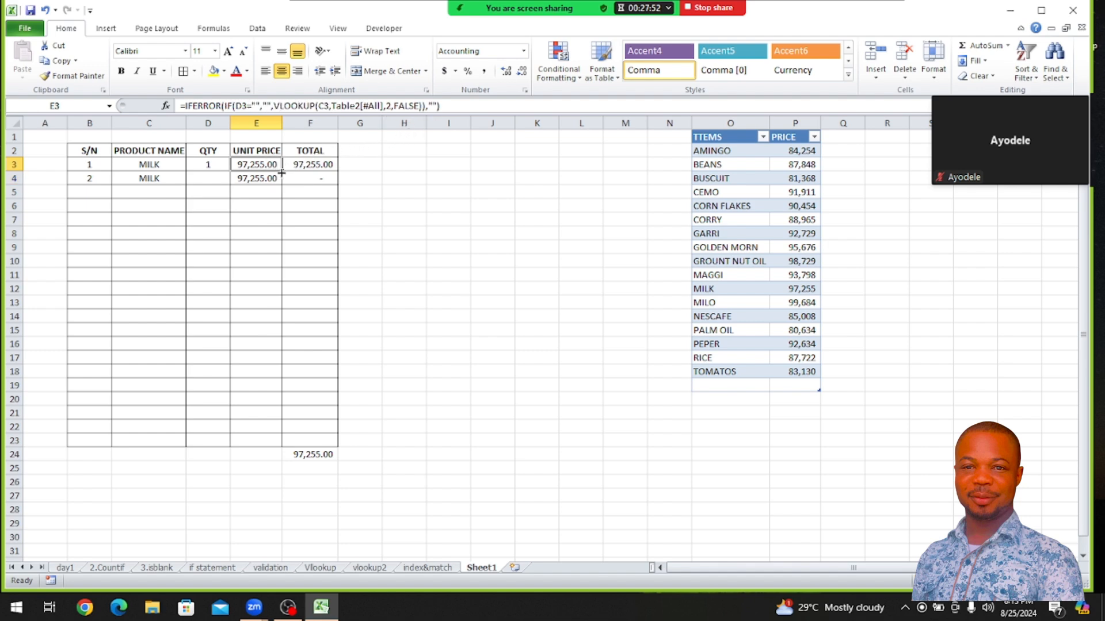
double_click(281, 172)
left_click(409, 218)
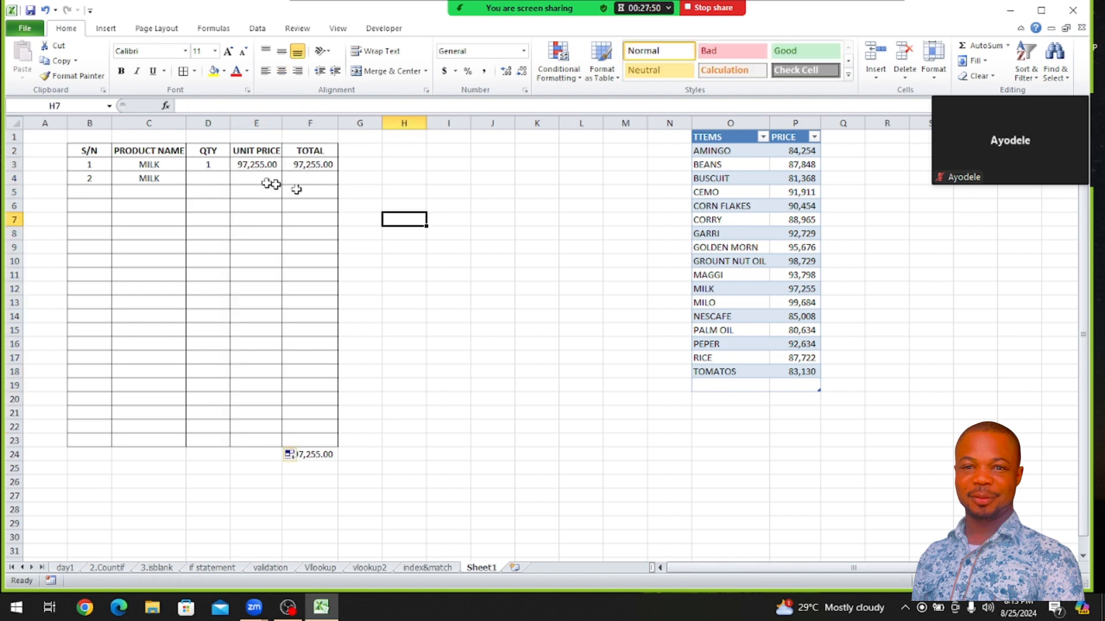
Clear the MILK entries from C4 and C3 in the PRODUCT NAME column
left_click(165, 181)
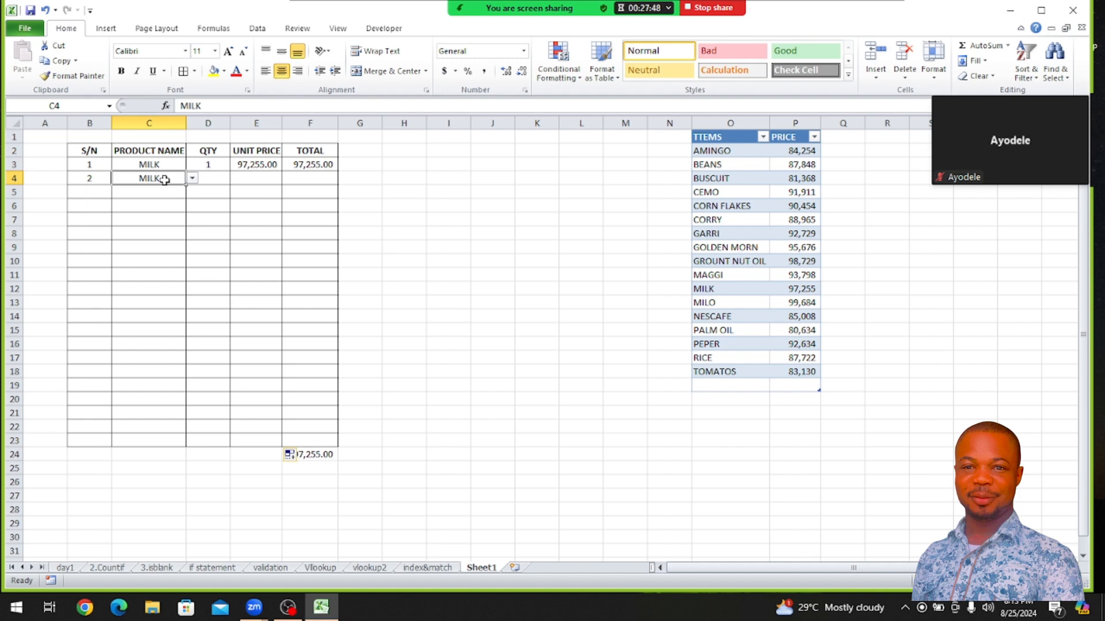
key("Delete")
left_click(153, 165)
key("Delete")
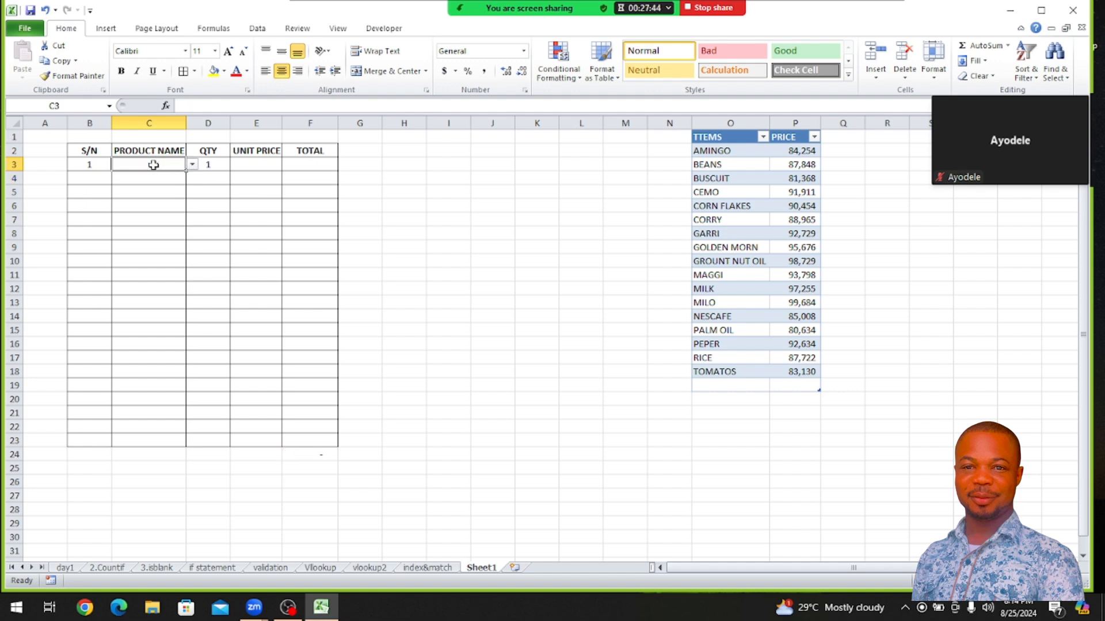
left_click(206, 165)
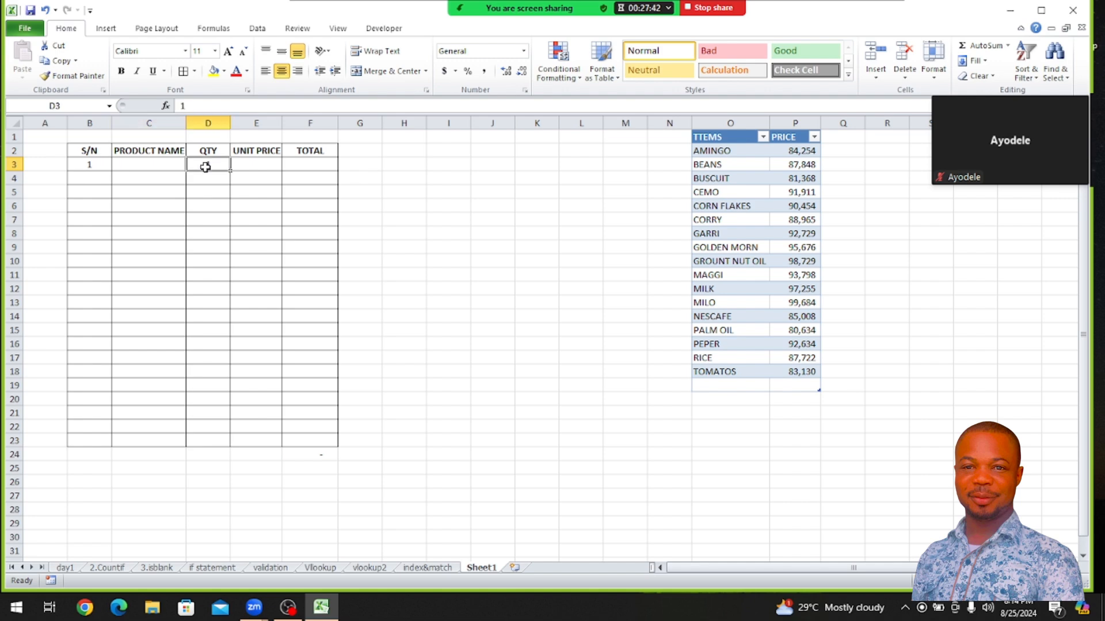
left_click(253, 164)
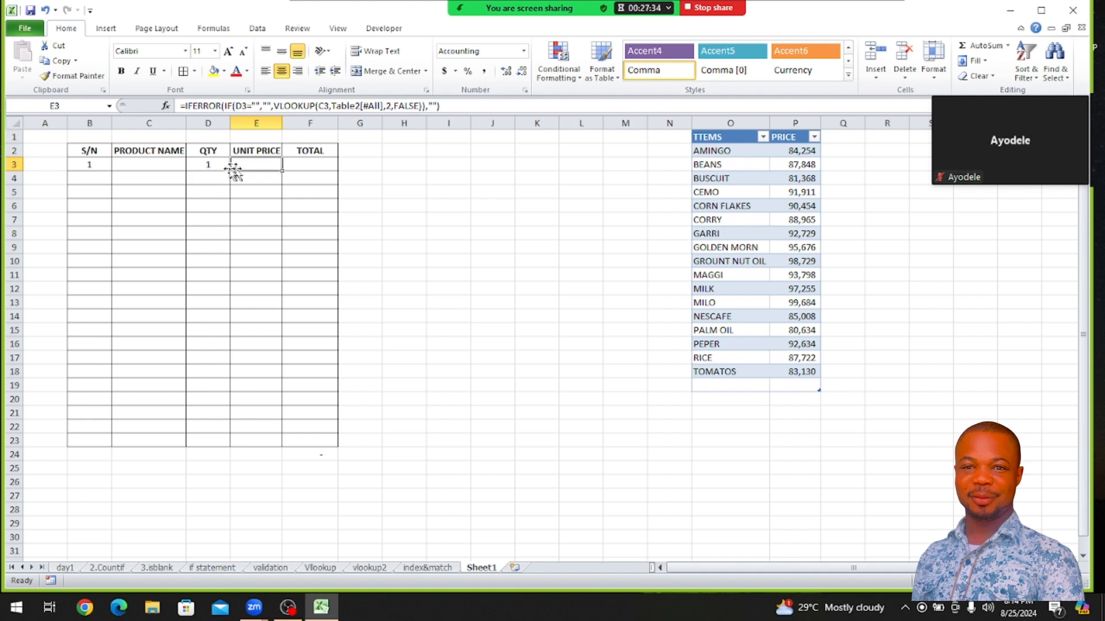
left_click(177, 164)
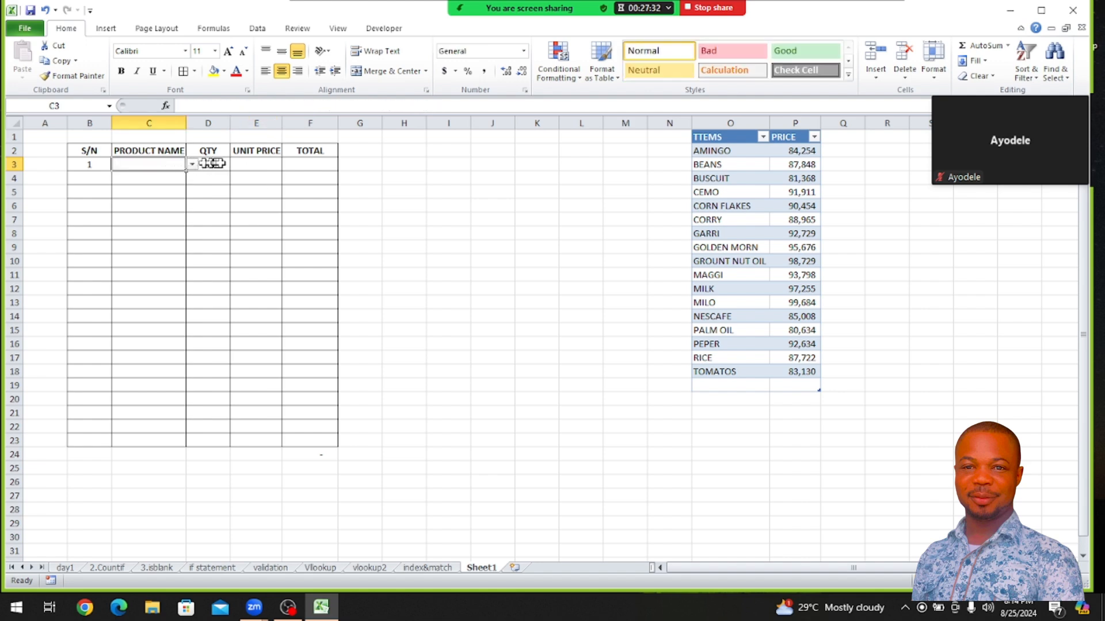
left_click(209, 165)
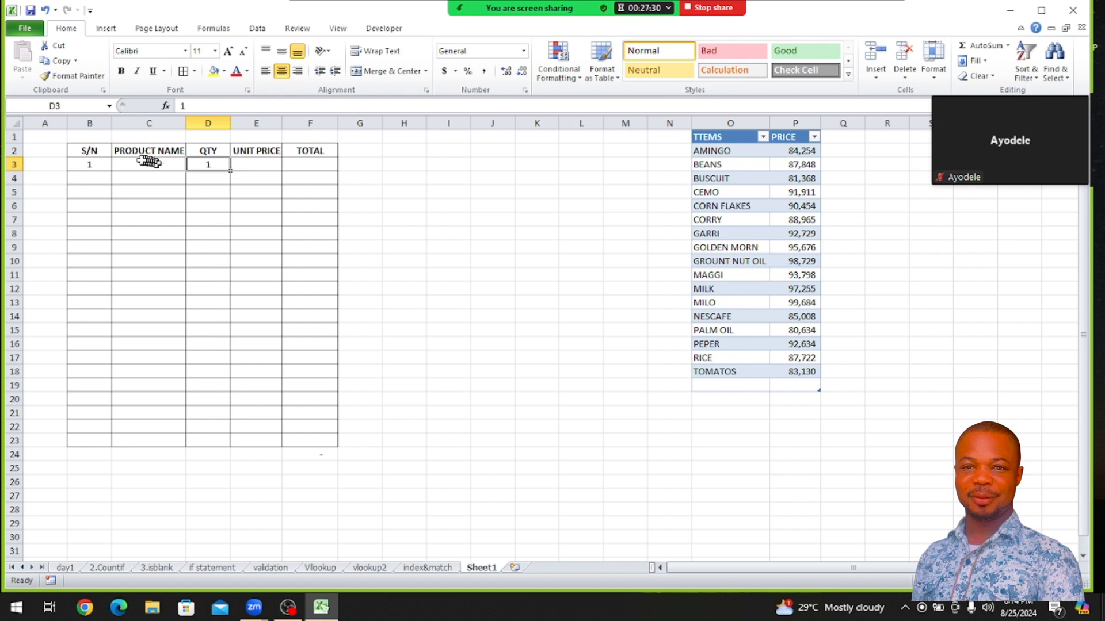
left_click(144, 160)
Try to add an extra "" argument after the VLOOKUP inside the IF of E3's unit price formula
left_click(248, 164)
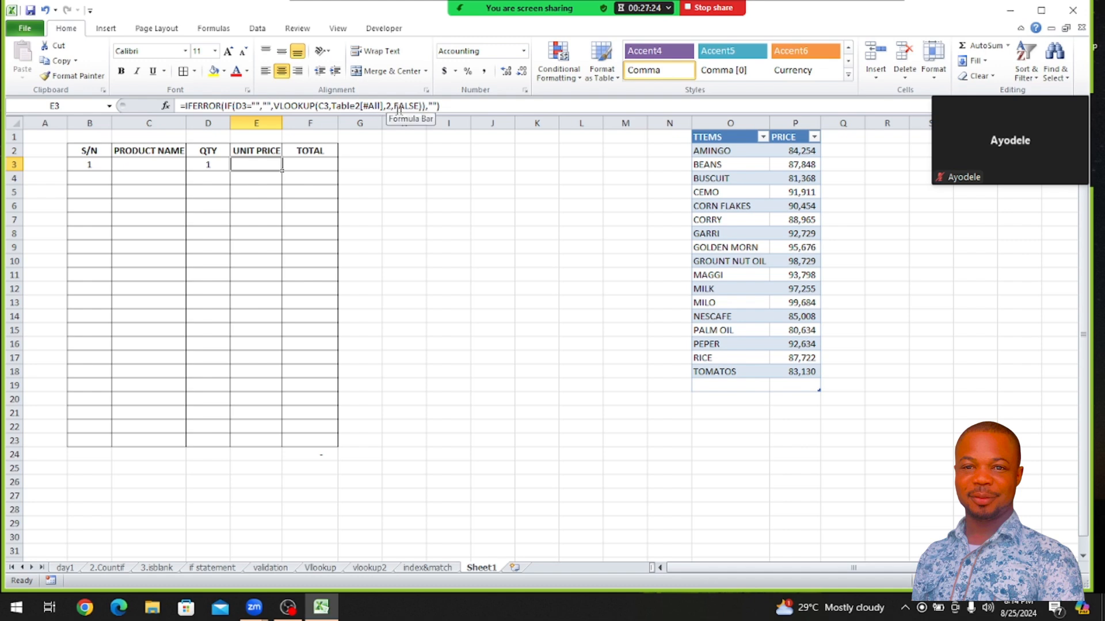
left_click(423, 105)
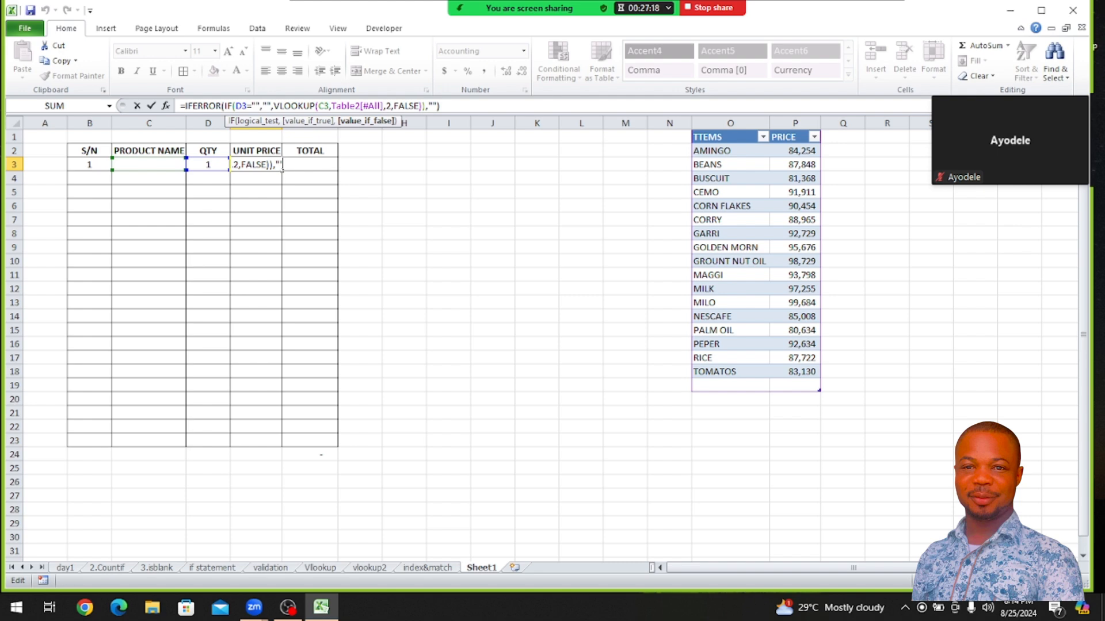
type("\"\"")
key("Left")
key("Left")
key("Left")
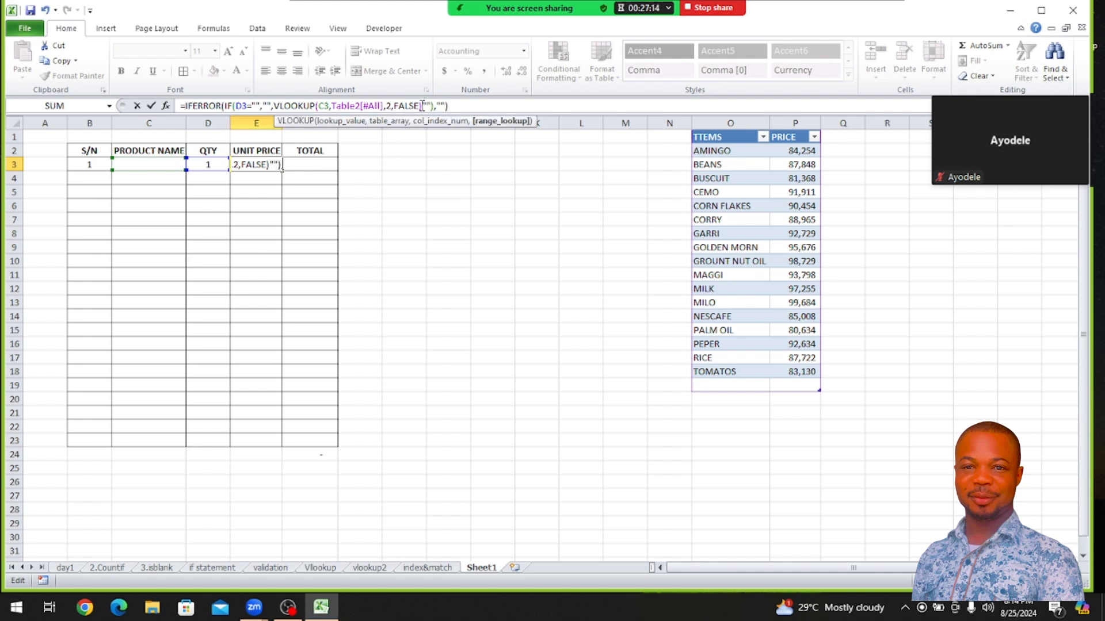
key("Right")
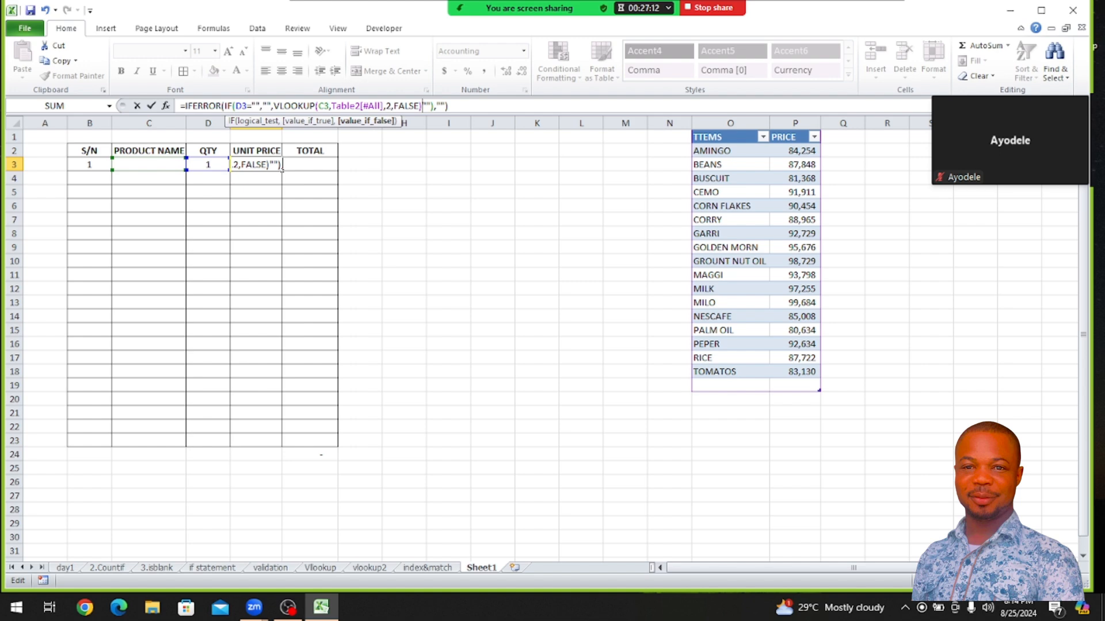
type(",")
key("Right")
key("Right")
key("Right")
key("Right")
key("Right")
key("Right")
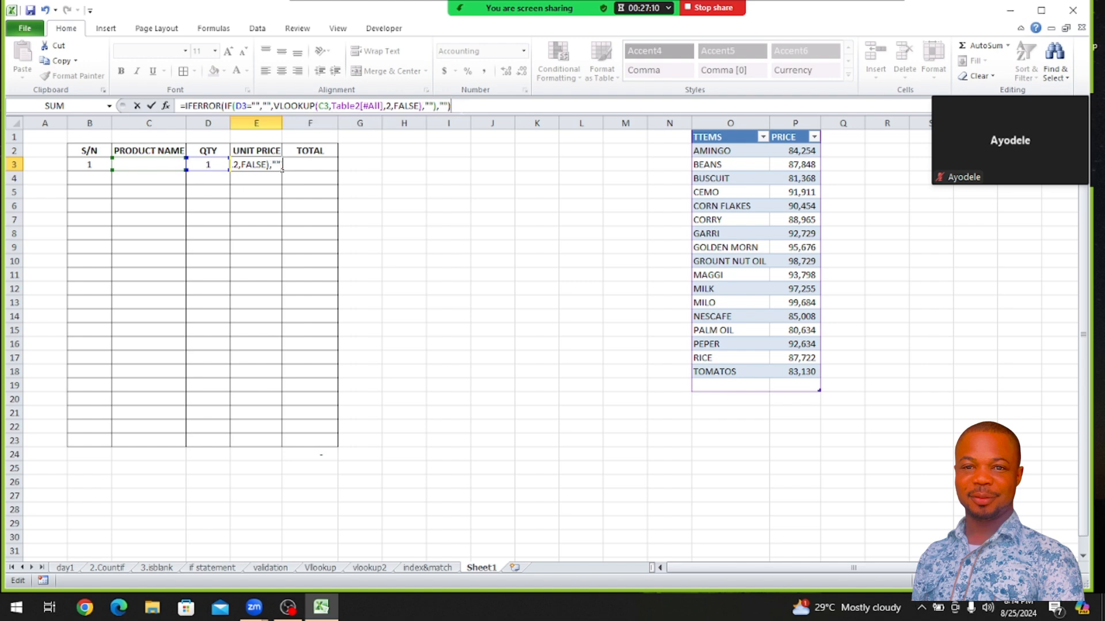
key("Return")
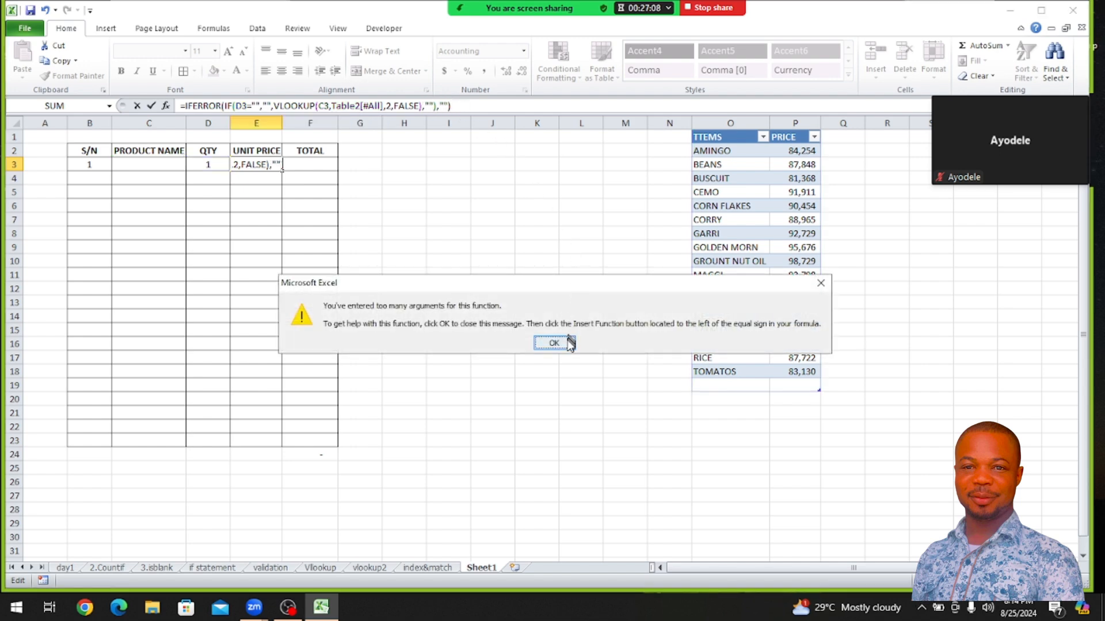
left_click(554, 343)
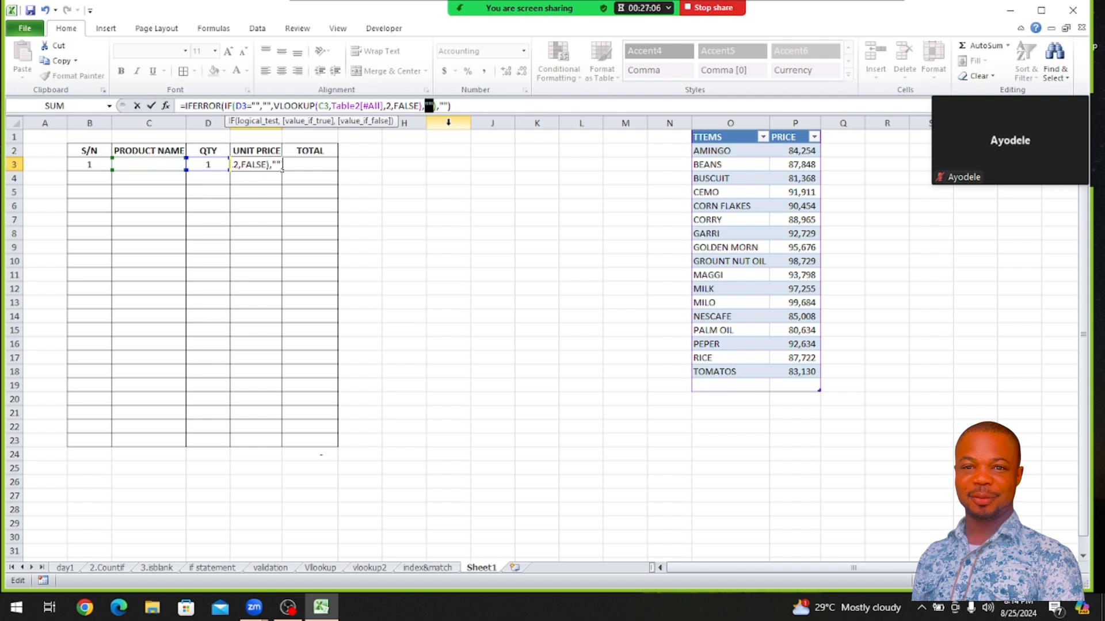
Remove the extra "" argument so E3 reads =IFERROR(IF(D3="","",VLOOKUP(C3,Table2[#All],2,FALSE)),"")
key("BackSpace")
key("BackSpace")
type(")")
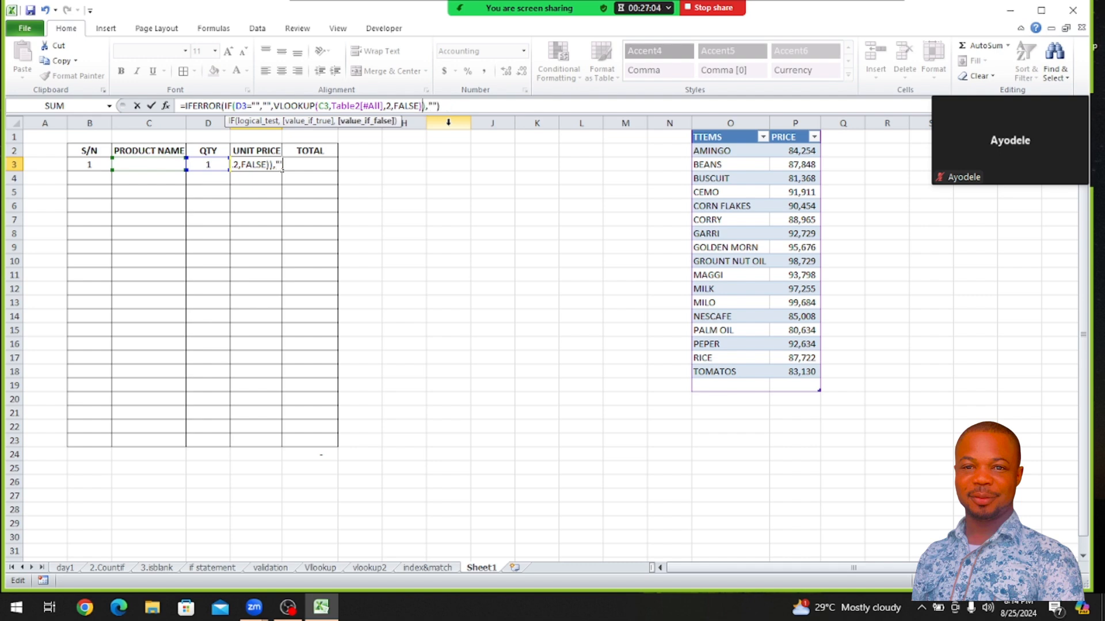
left_click(441, 105)
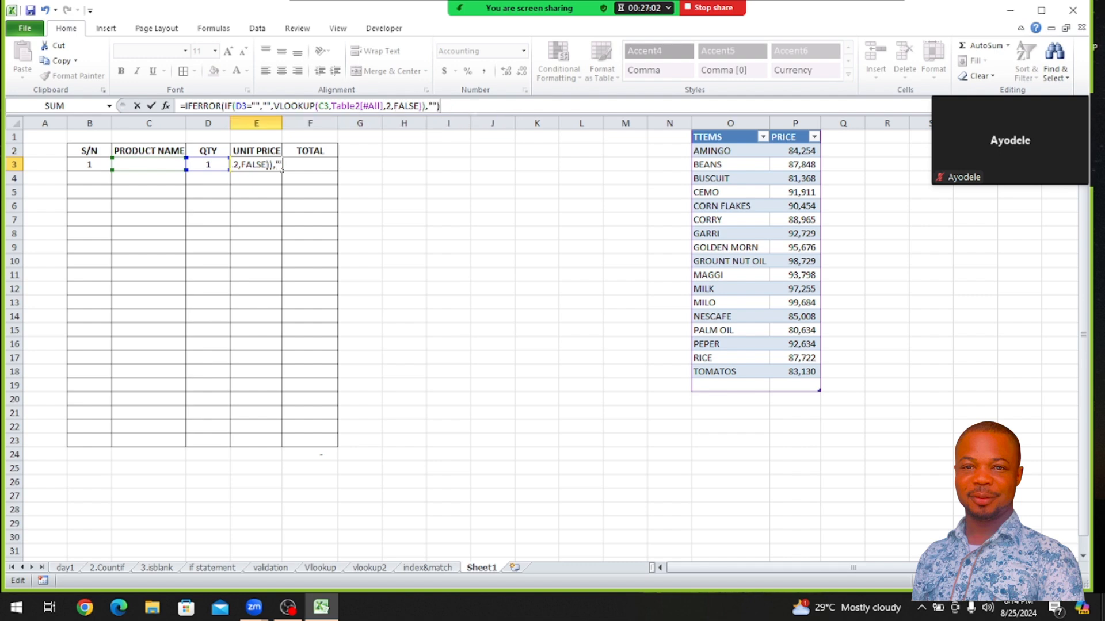
key("Return")
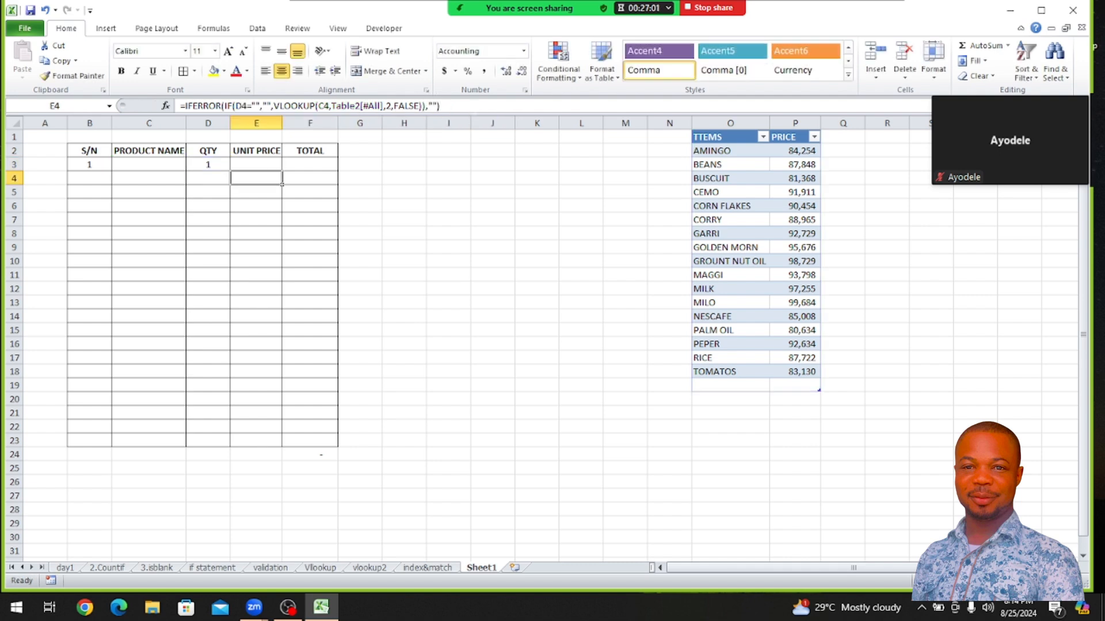
Select PALM OIL as the product in C3 and replace the quantity in D3 with 2
left_click(205, 166)
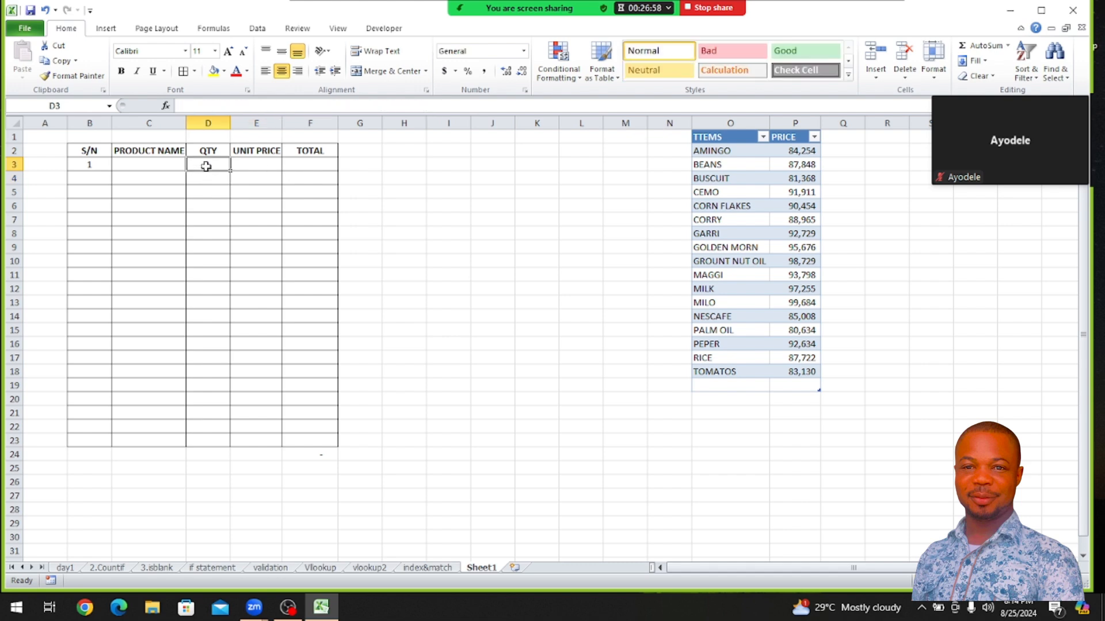
left_click(155, 165)
left_click(192, 167)
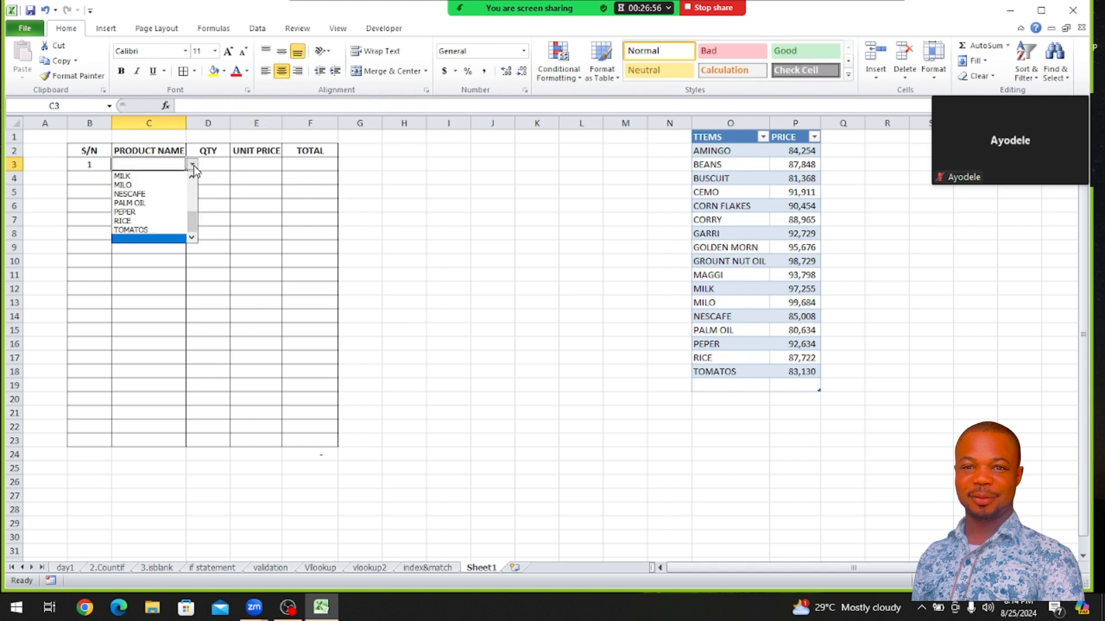
left_click(159, 203)
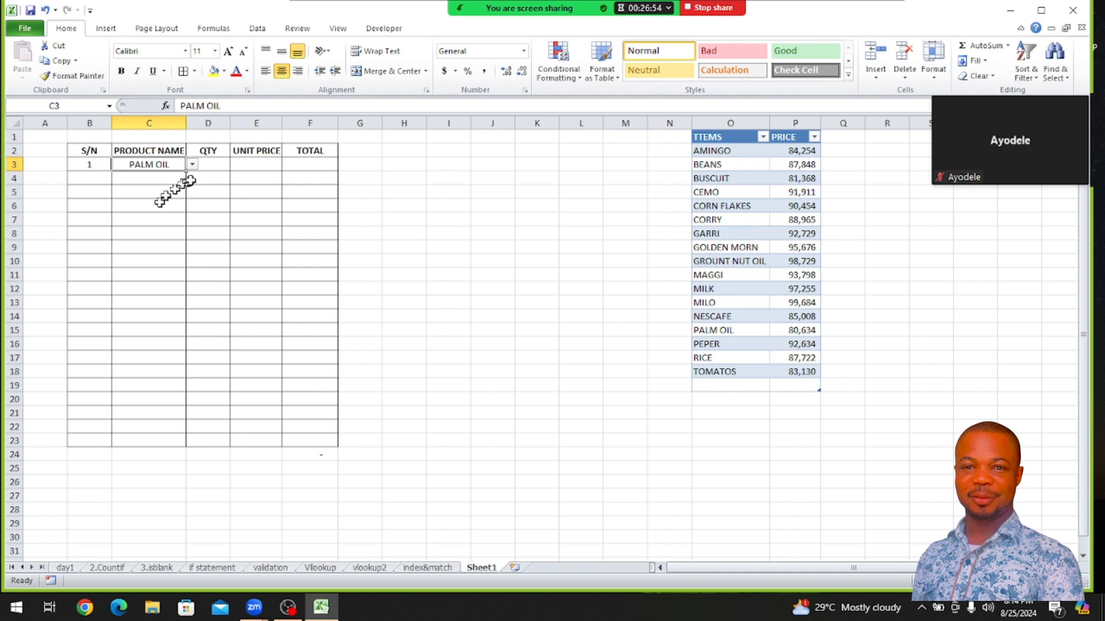
left_click(214, 164)
type("2")
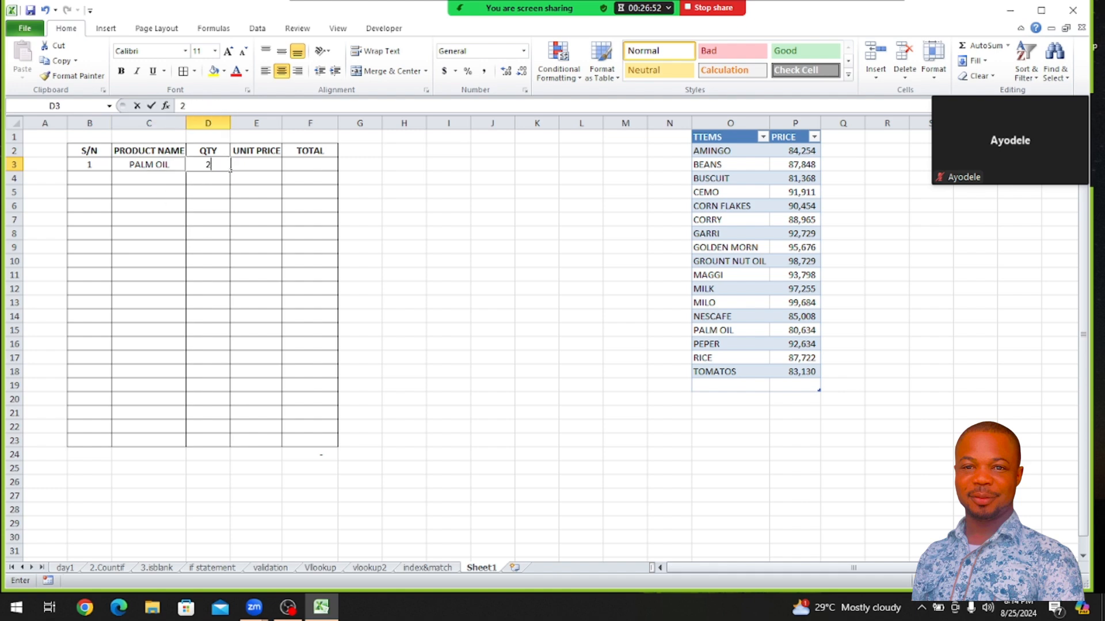
key("Return")
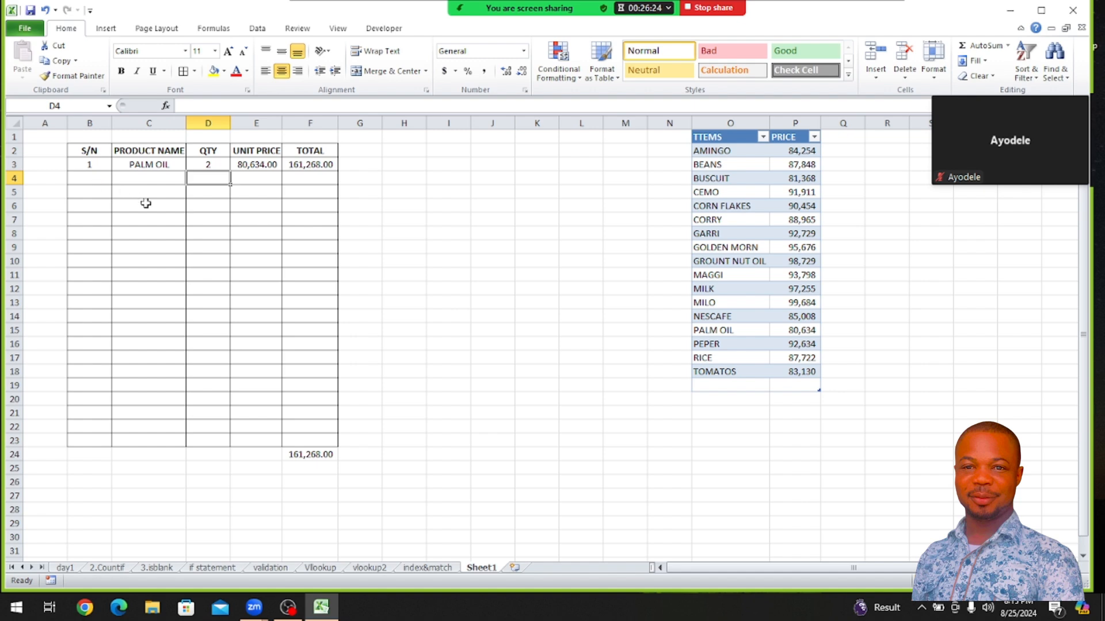
Select NESCAFE as the product in C4 and enter a quantity of 1 in D4
left_click(171, 182)
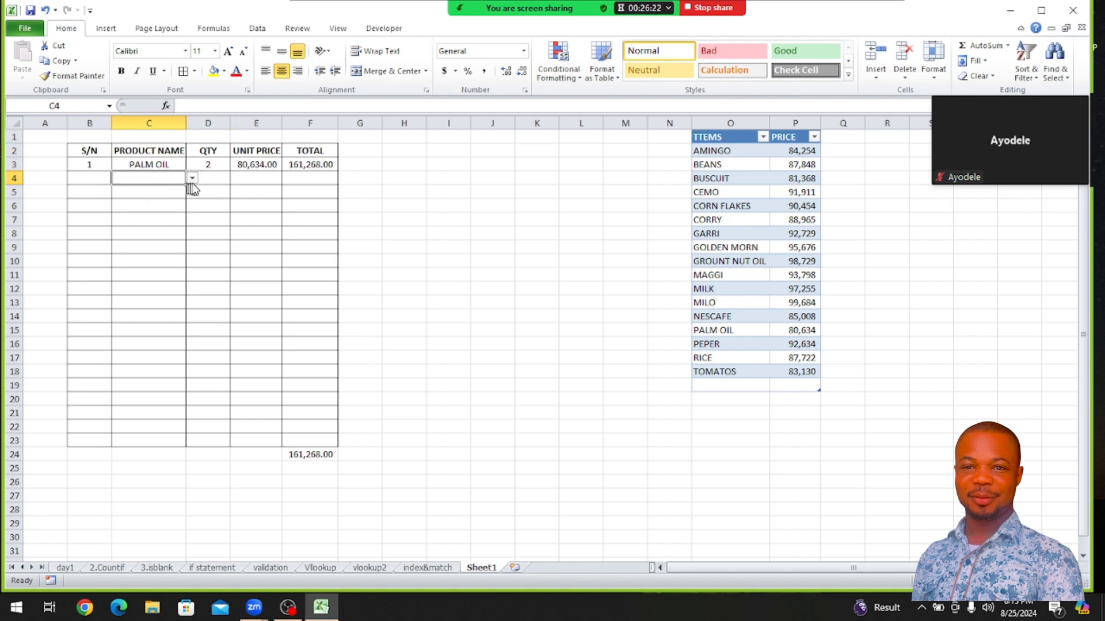
left_click(192, 178)
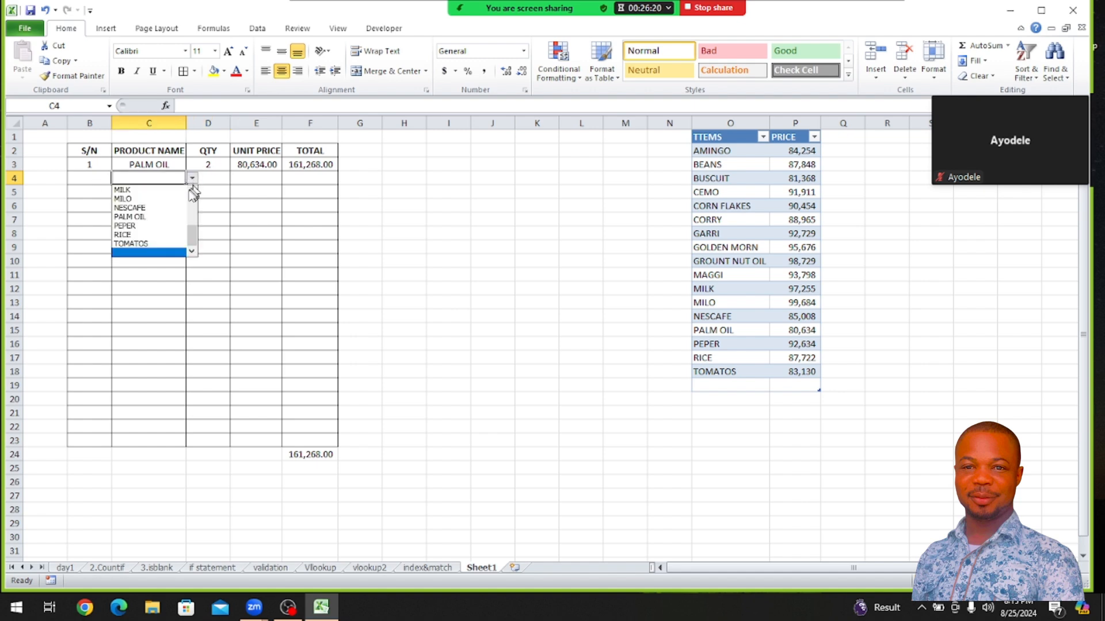
left_click(171, 204)
left_click(214, 183)
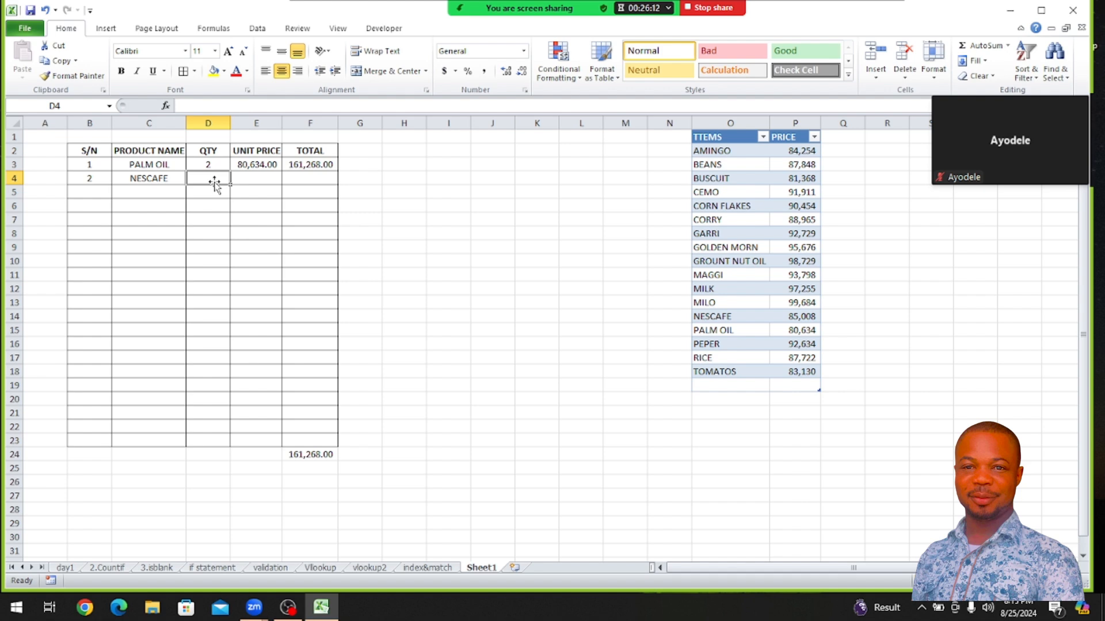
type("1")
key("Return")
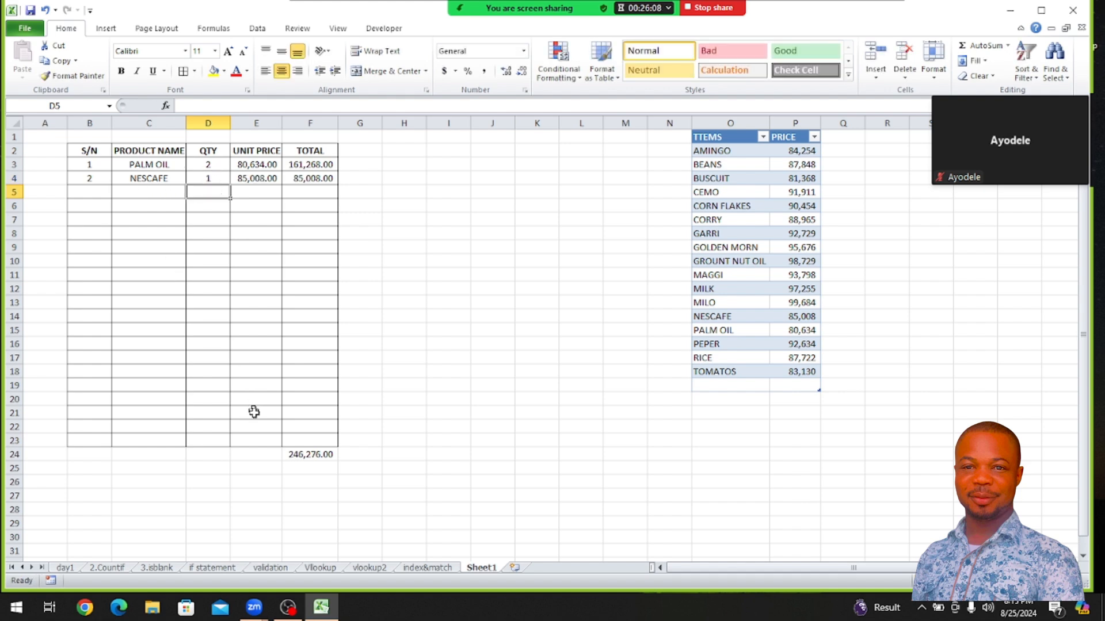
Add borders around the grand total cell F24
left_click(287, 449)
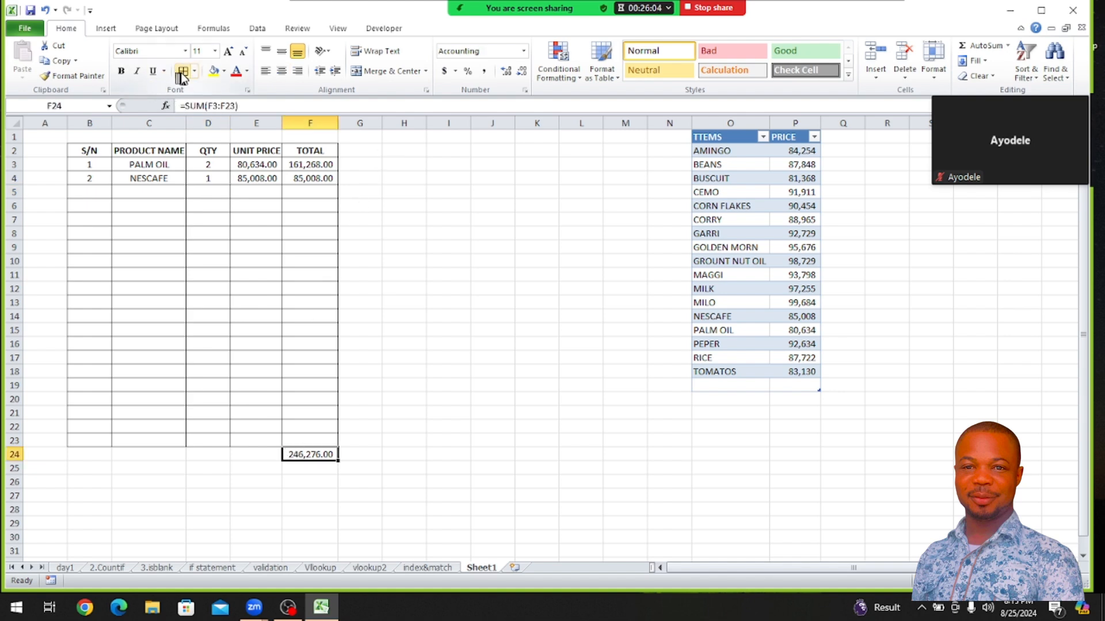
left_click(500, 400)
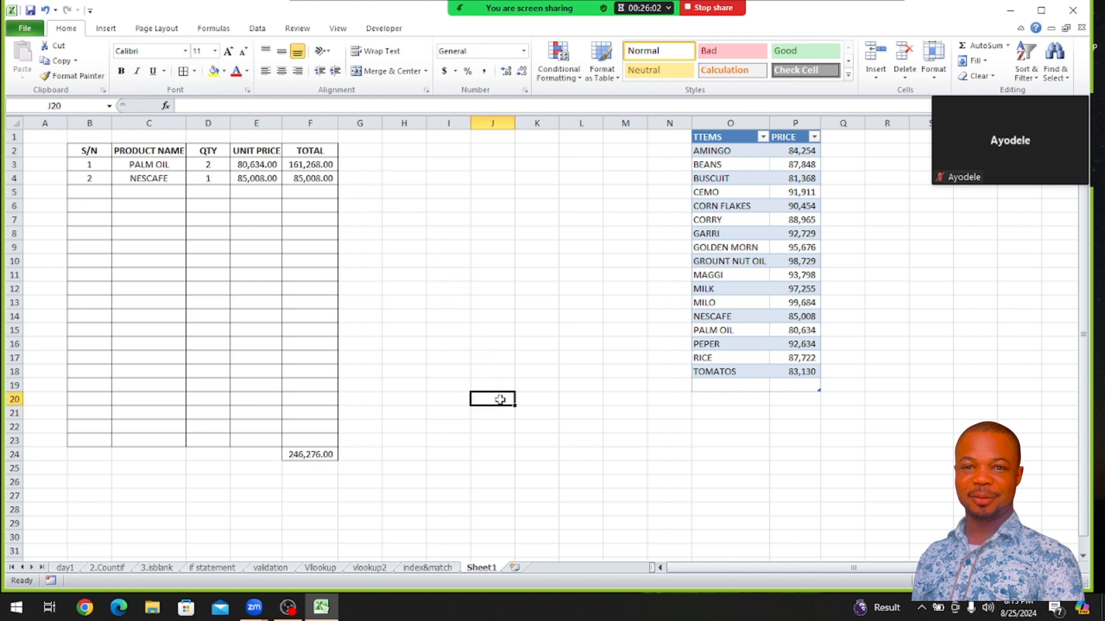
Select PALM OIL as the product in C5 and enter a quantity of 2 in D5
left_click(148, 191)
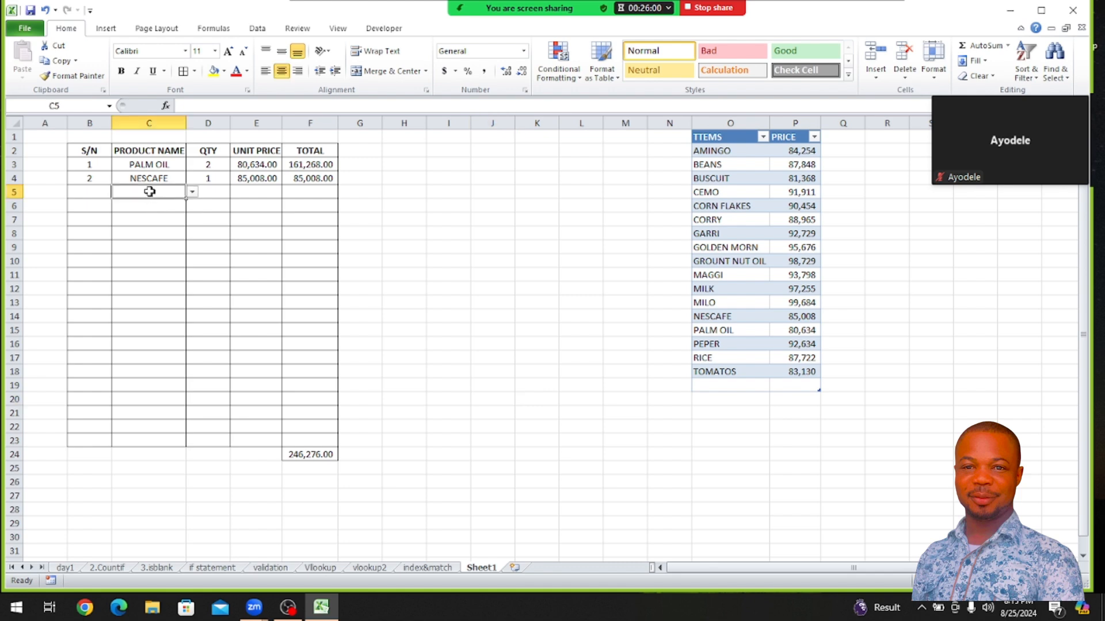
left_click(191, 193)
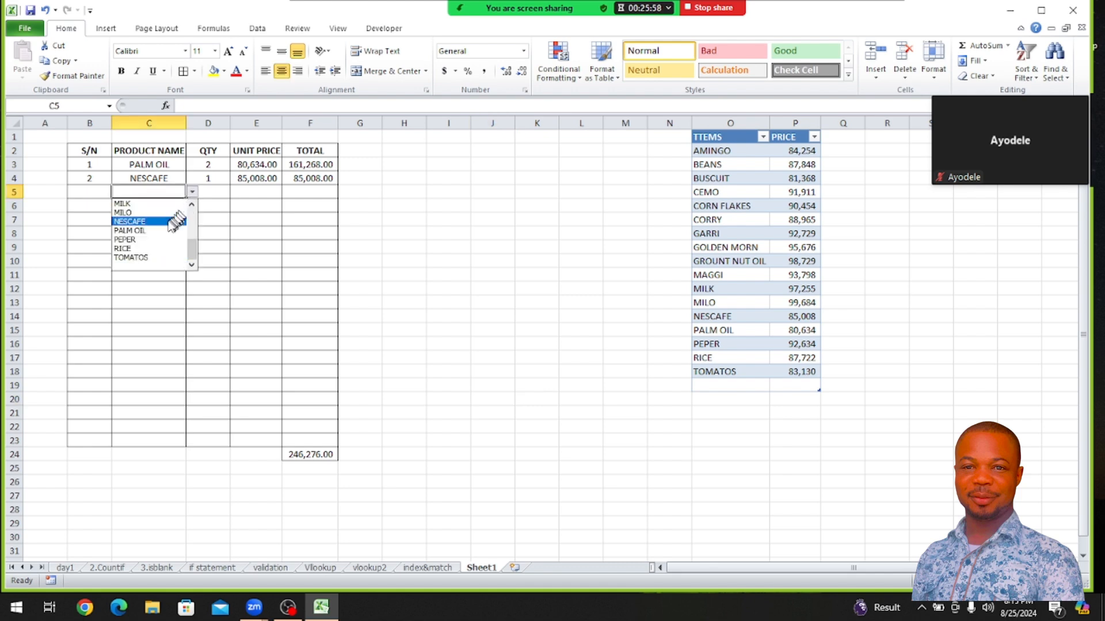
left_click(162, 230)
left_click(477, 246)
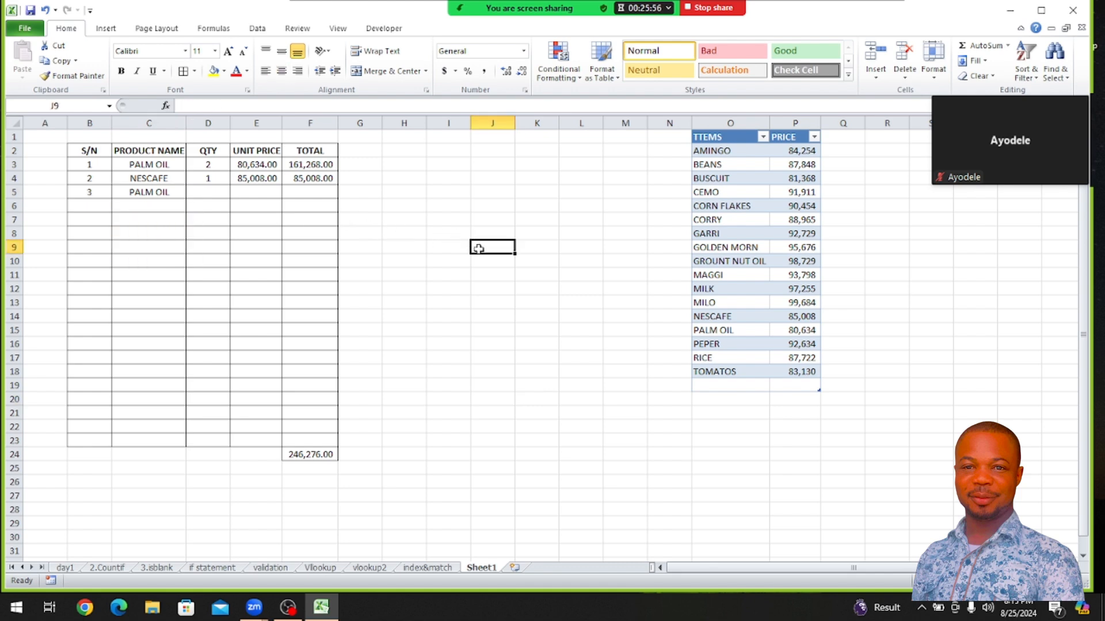
left_click(192, 193)
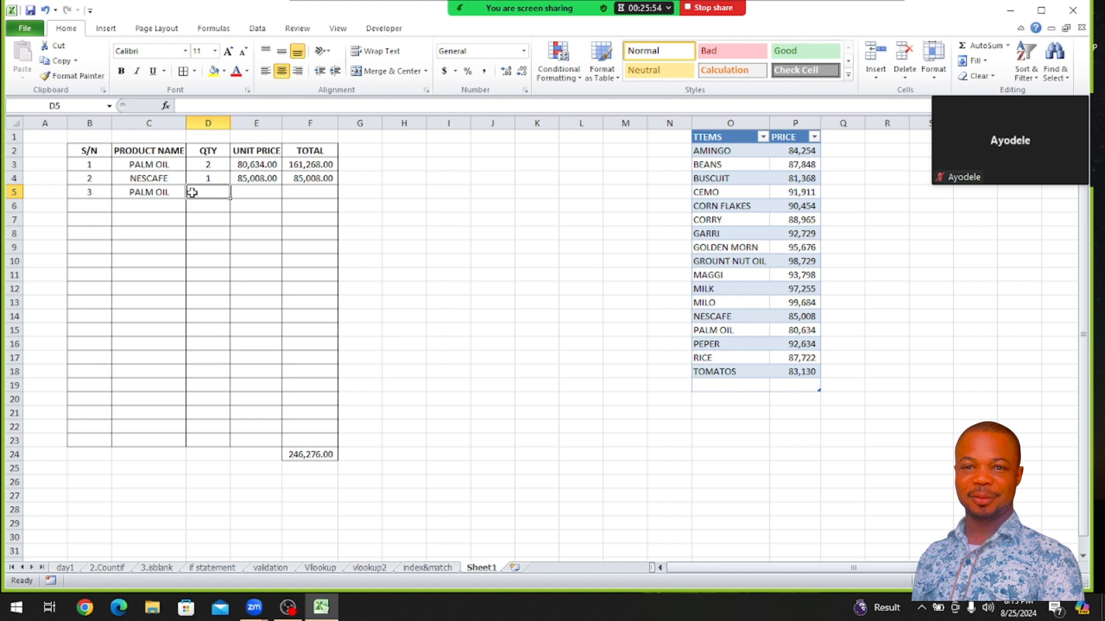
type("2")
left_click(452, 260)
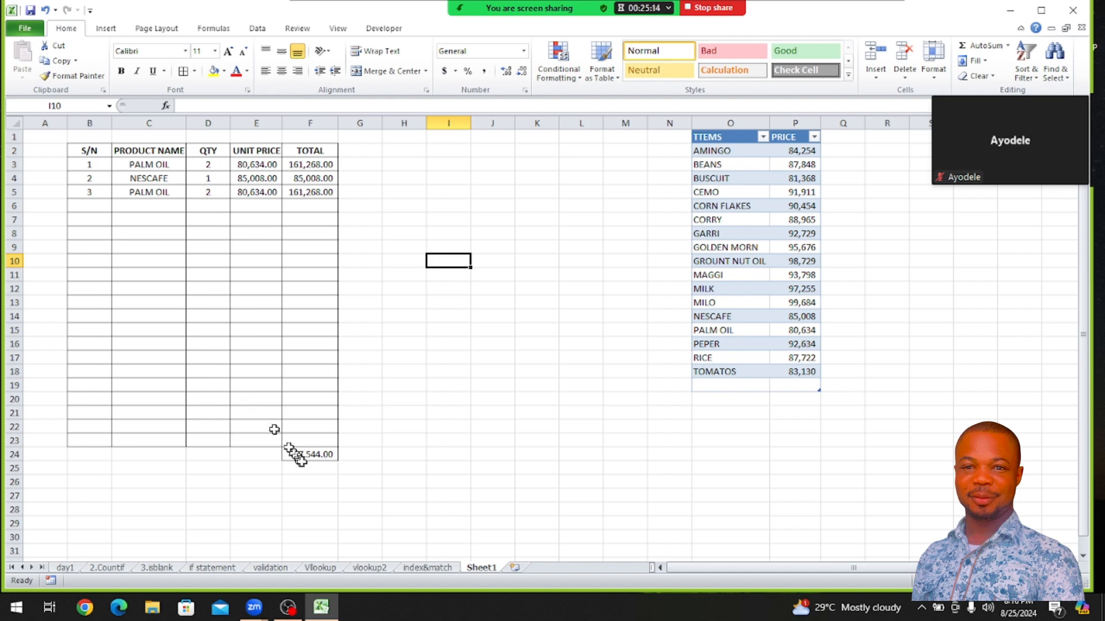
Make the grand total in F24 bold
left_click(315, 455)
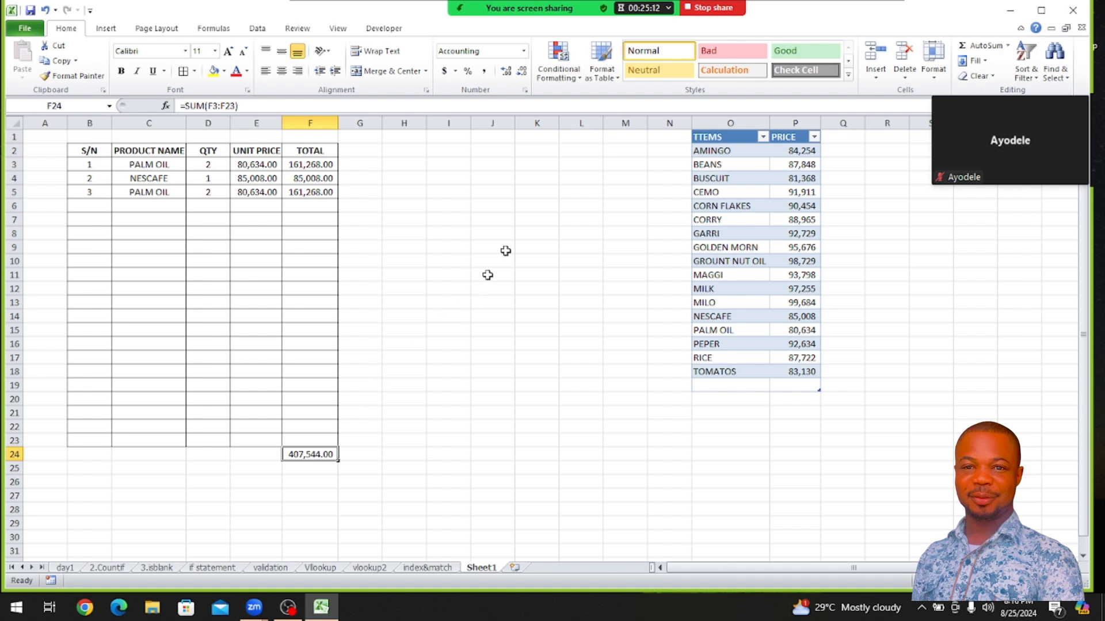
left_click(121, 70)
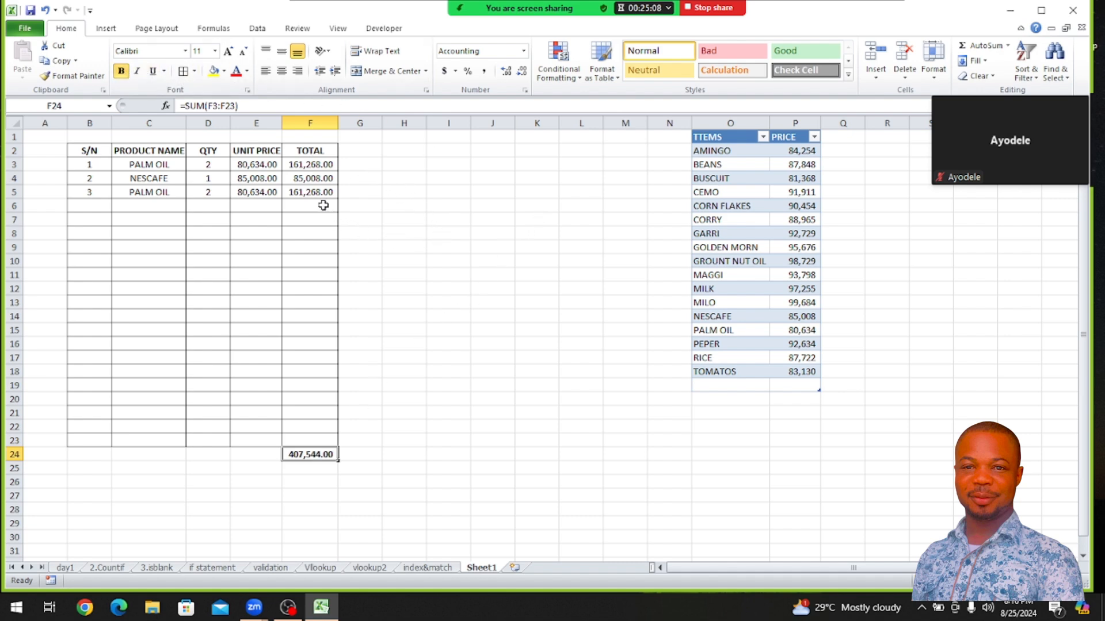
Convert the sales range B2:F24 into a table with headers and apply the green banded table style
left_click_drag(81, 150, 320, 454)
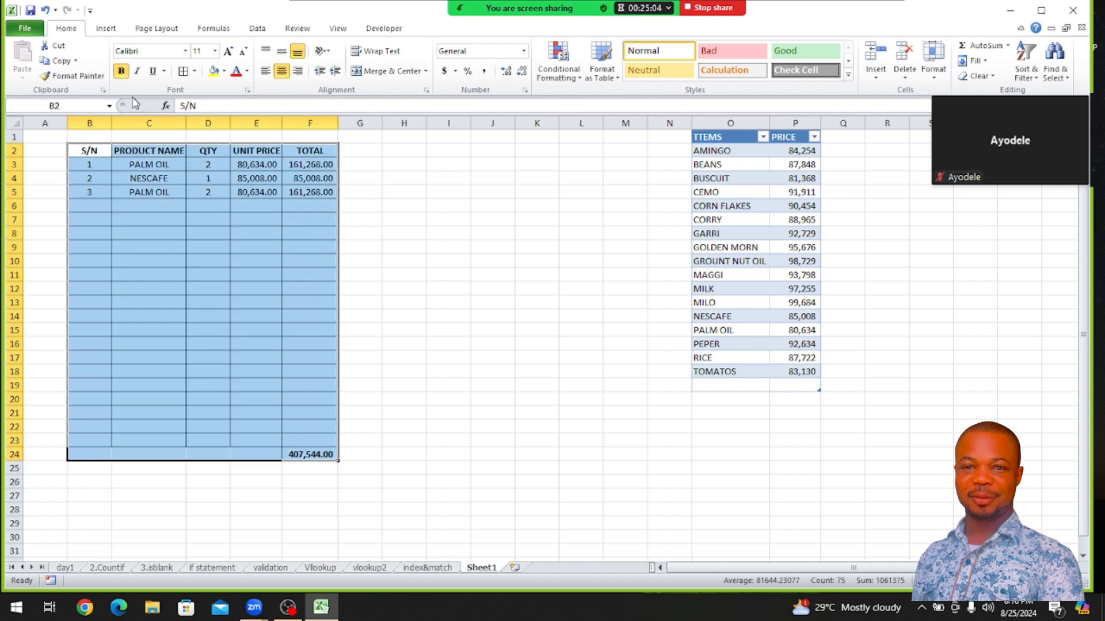
left_click(106, 28)
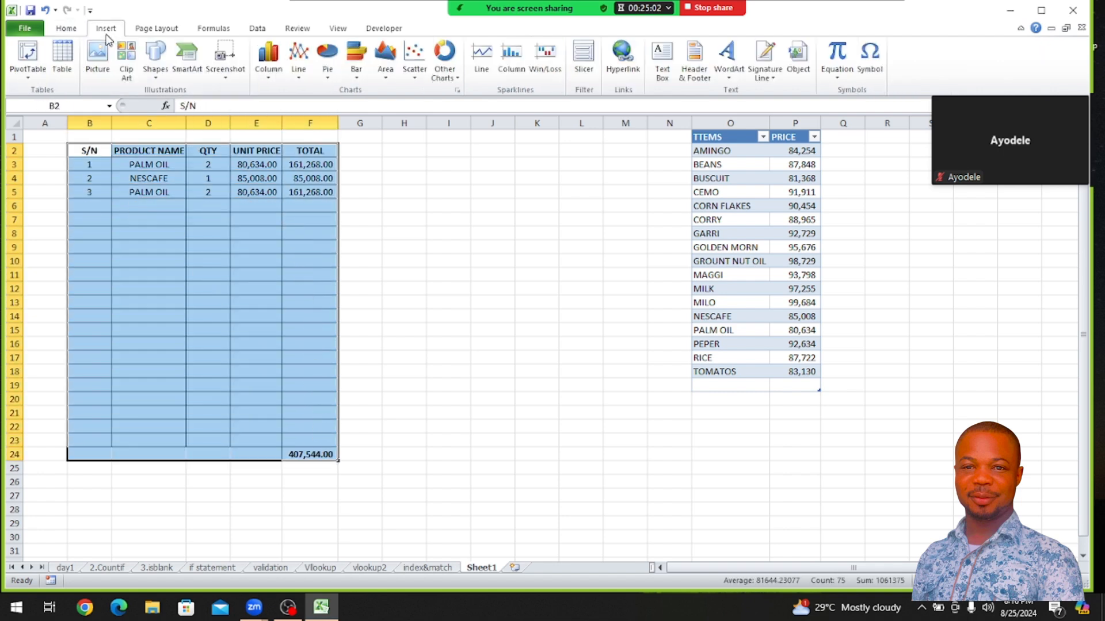
left_click(63, 60)
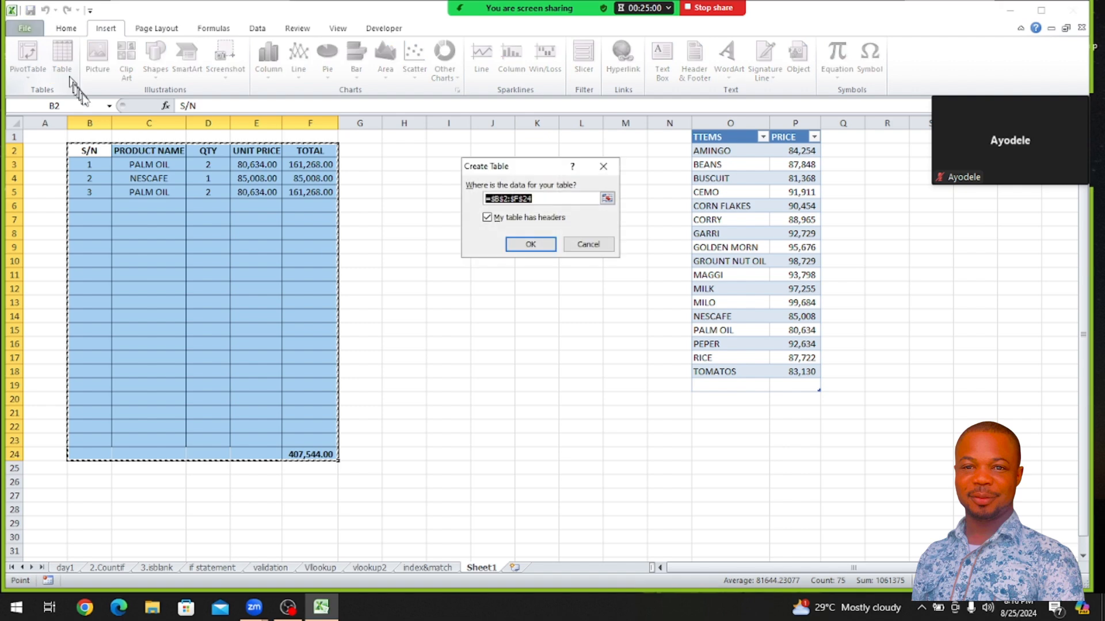
left_click(525, 244)
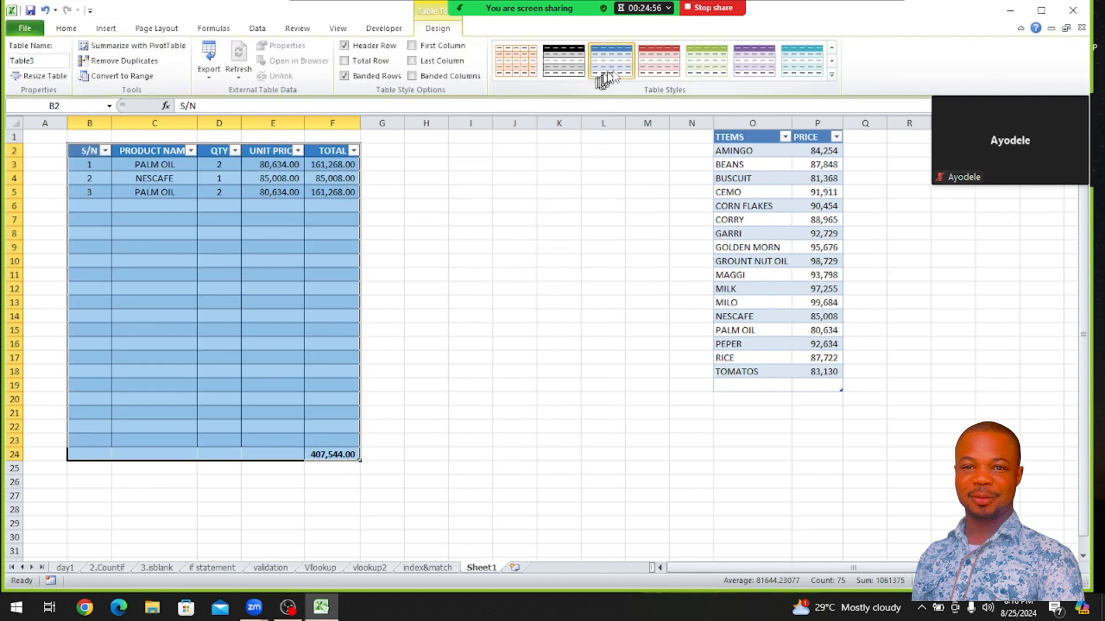
left_click(703, 70)
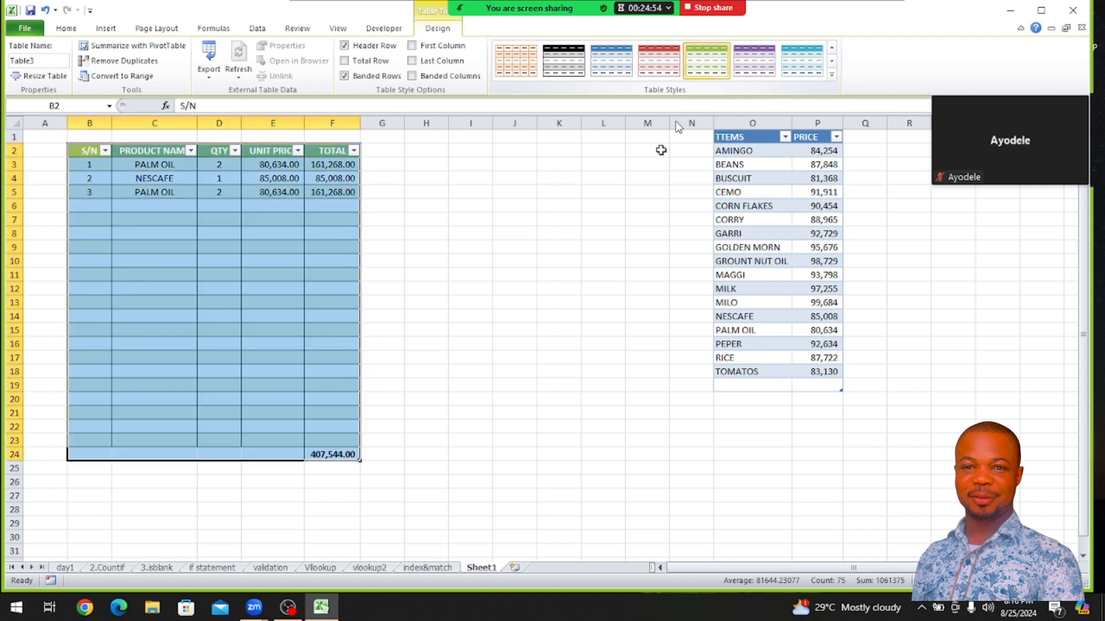
left_click(453, 250)
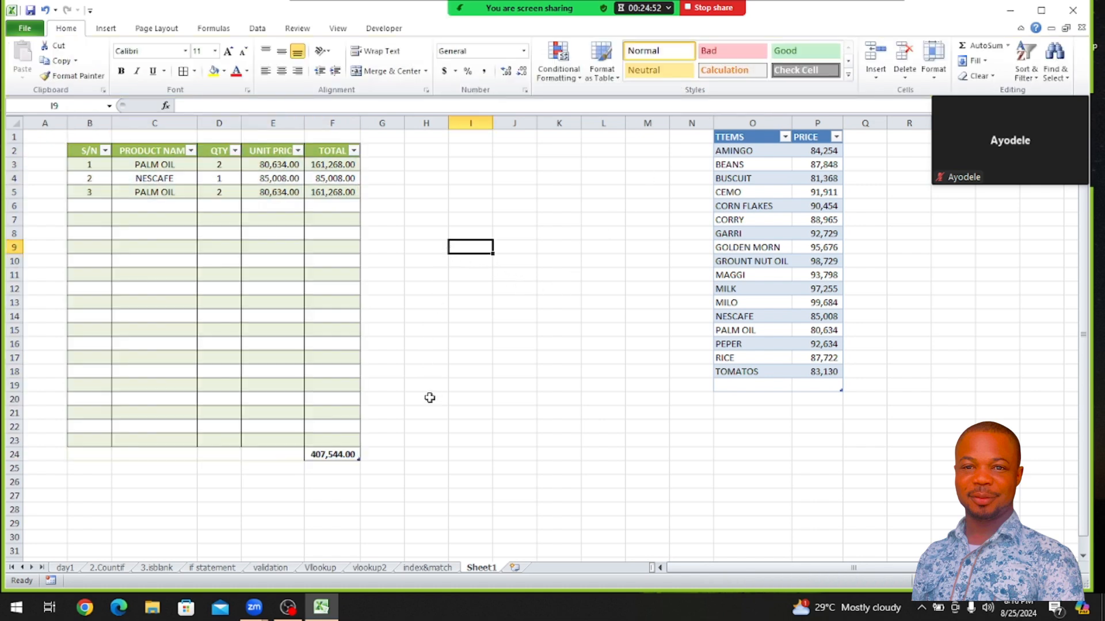